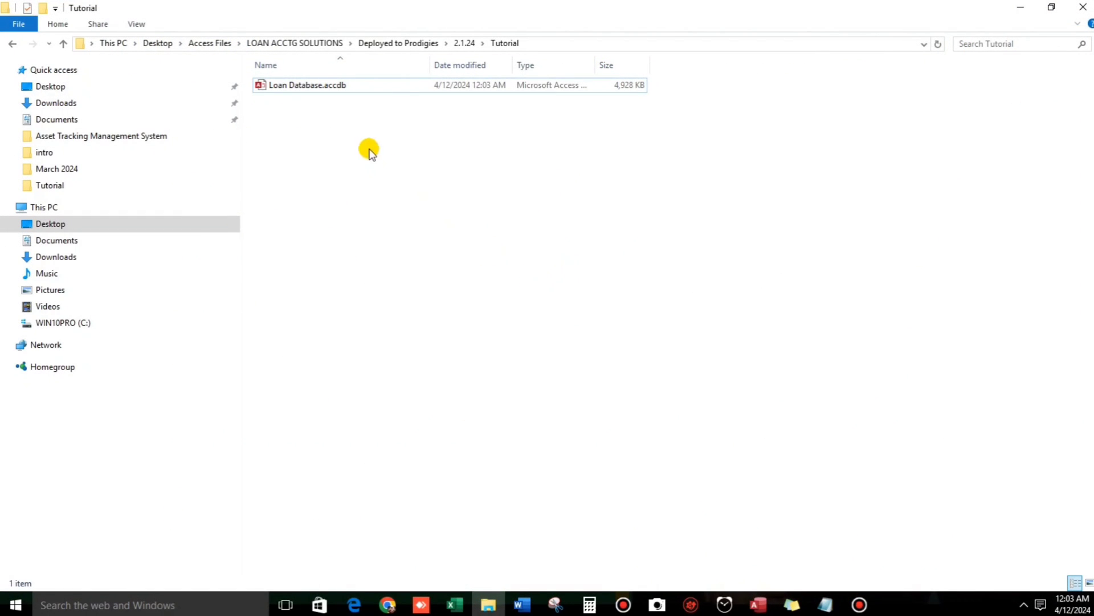
Open Loan Database.accdb, reposition the ABC Lending login form, and view the About this system details.
{"action": "double_click", "coordinate": [324, 91]}
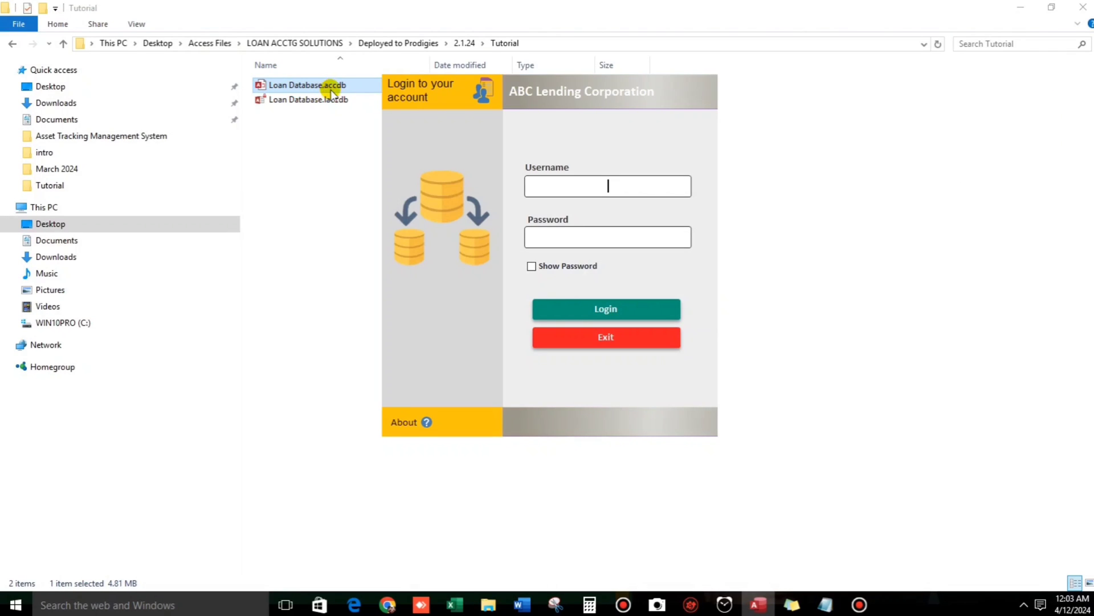
{"action": "left_click_drag", "start_coordinate": [419, 146], "coordinate": [385, 141]}
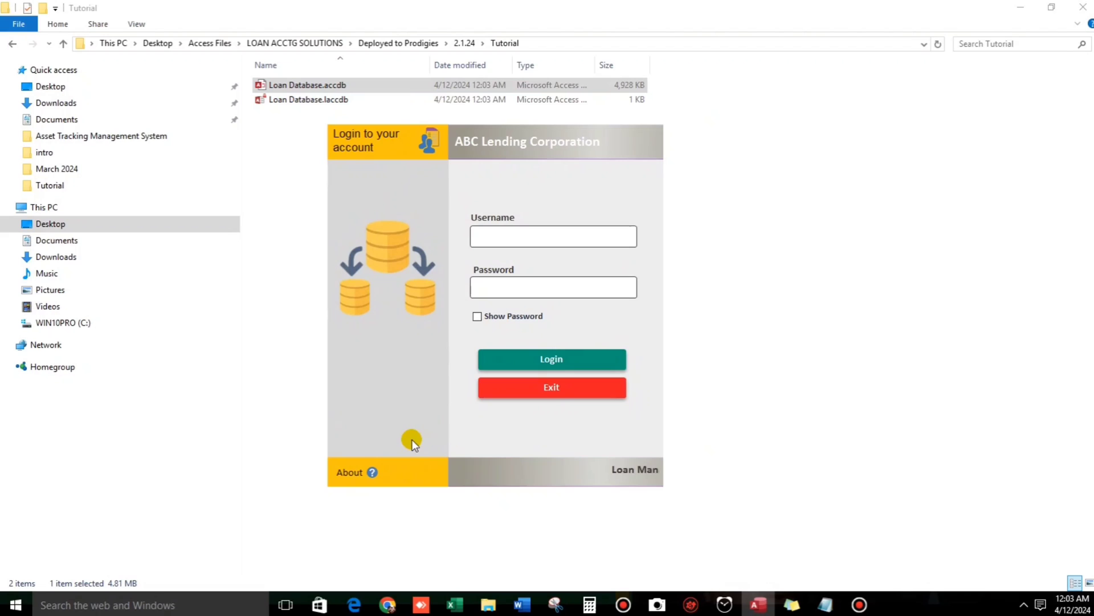
{"action": "left_click", "coordinate": [373, 474]}
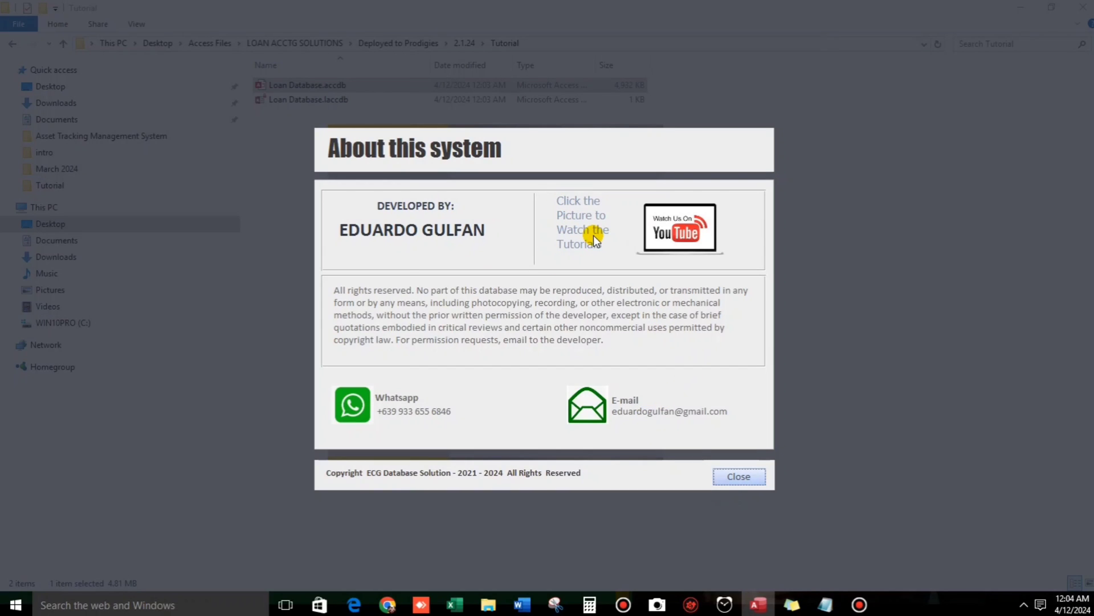
Sign in with the administrator username and account password, then open the Analytics dashboard.
{"action": "left_click", "coordinate": [723, 480]}
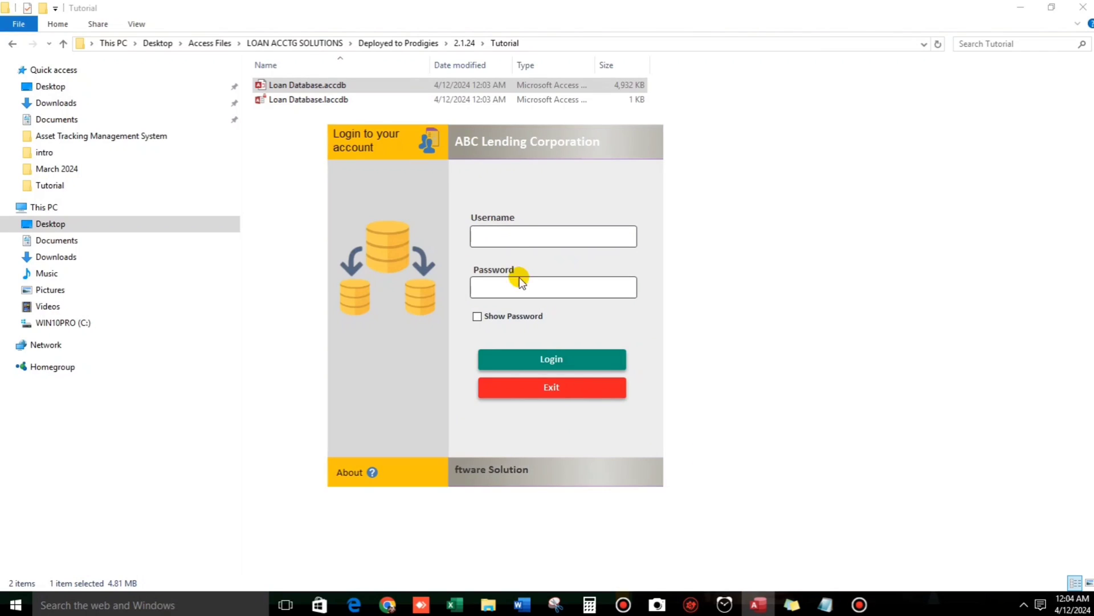
{"action": "left_click", "coordinate": [490, 233]}
{"action": "type", "text": "ADMIN"}
{"action": "key", "text": "Tab"}
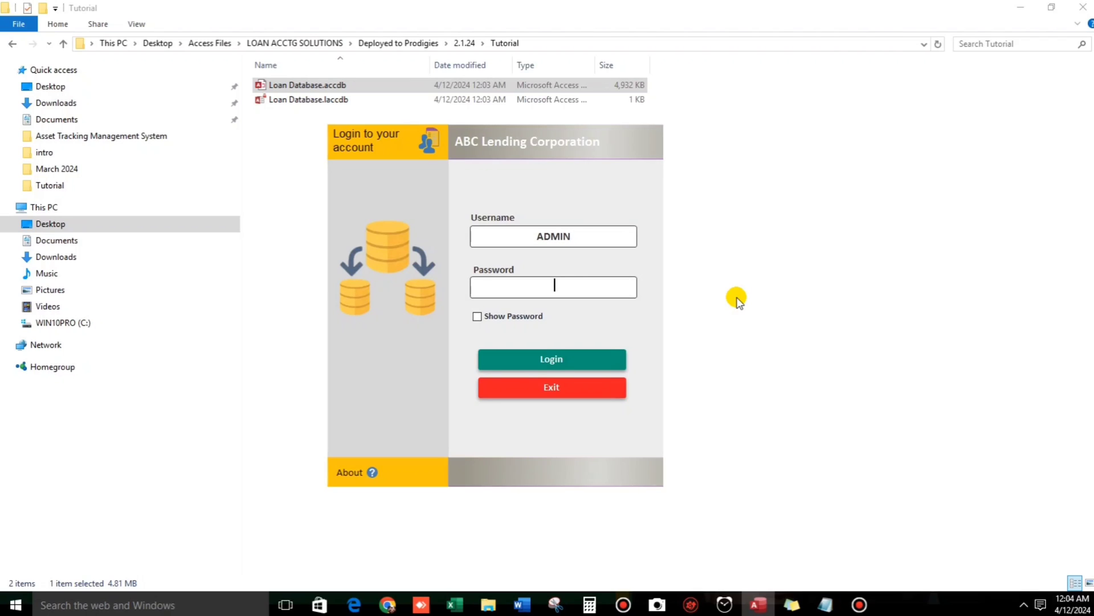
{"action": "type", "text": "123"}
{"action": "left_click", "coordinate": [479, 317]}
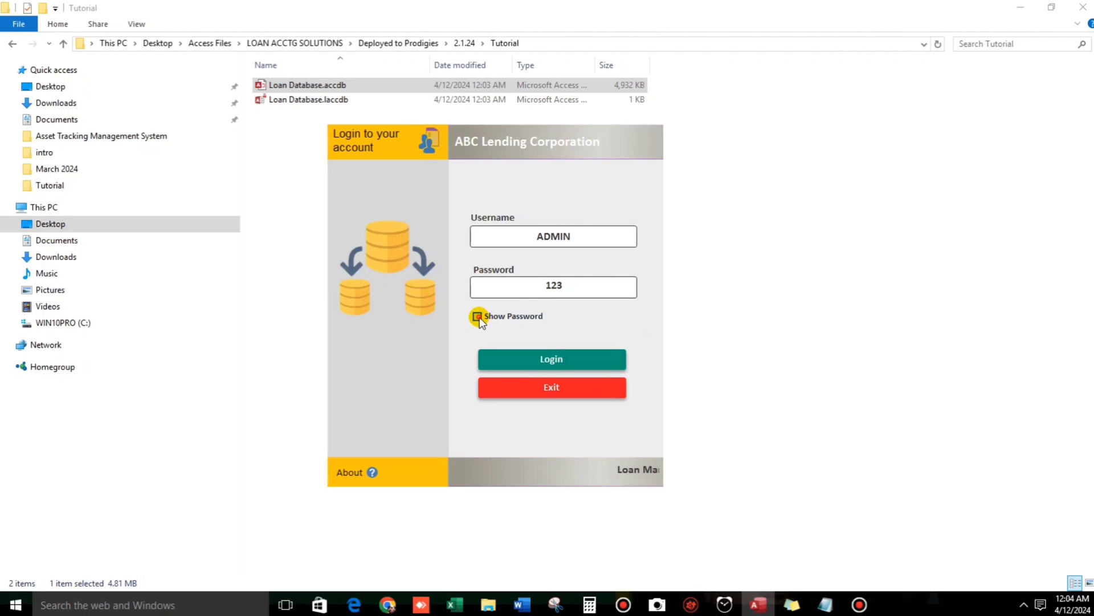
{"action": "left_click", "coordinate": [543, 358]}
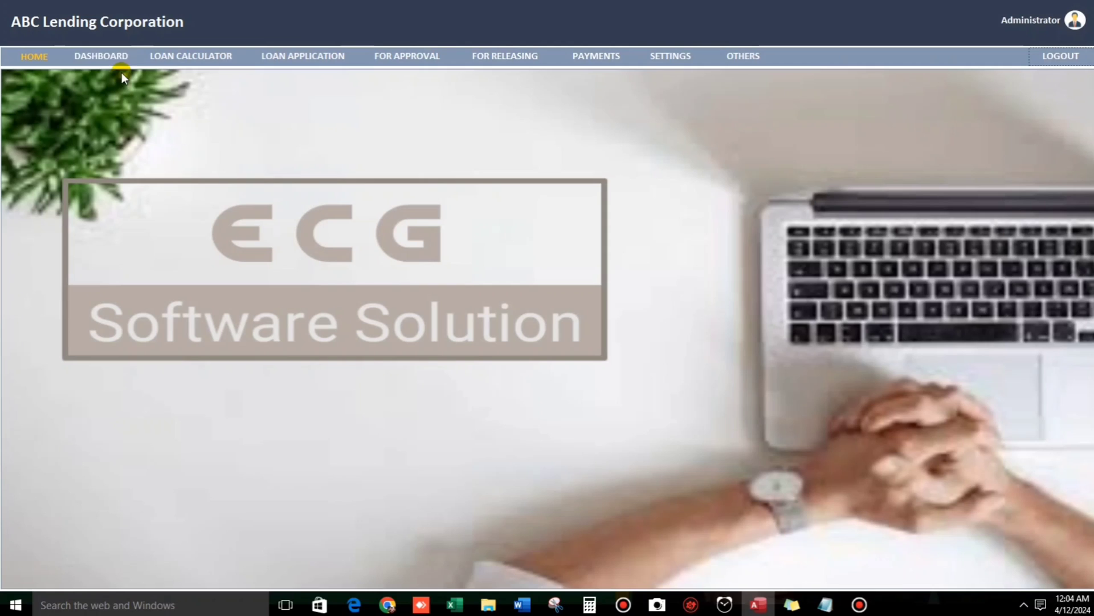
{"action": "left_click", "coordinate": [109, 58]}
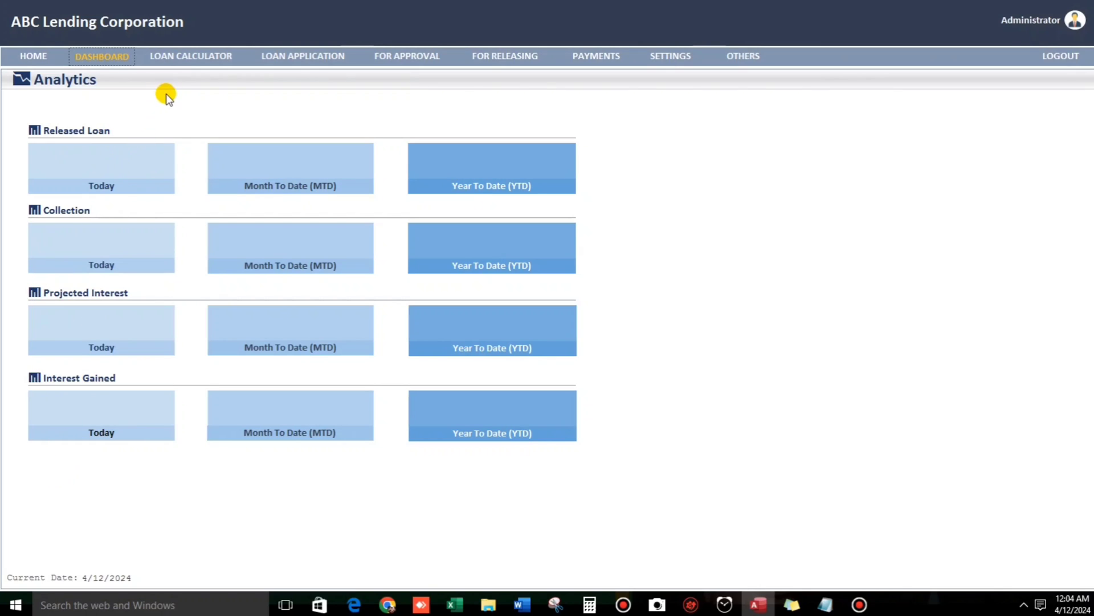
In the Loan Calculator, enter a 100,000 loan amount, 3% interest and loan date 4/11.
{"action": "left_click", "coordinate": [166, 59]}
{"action": "left_click", "coordinate": [178, 143]}
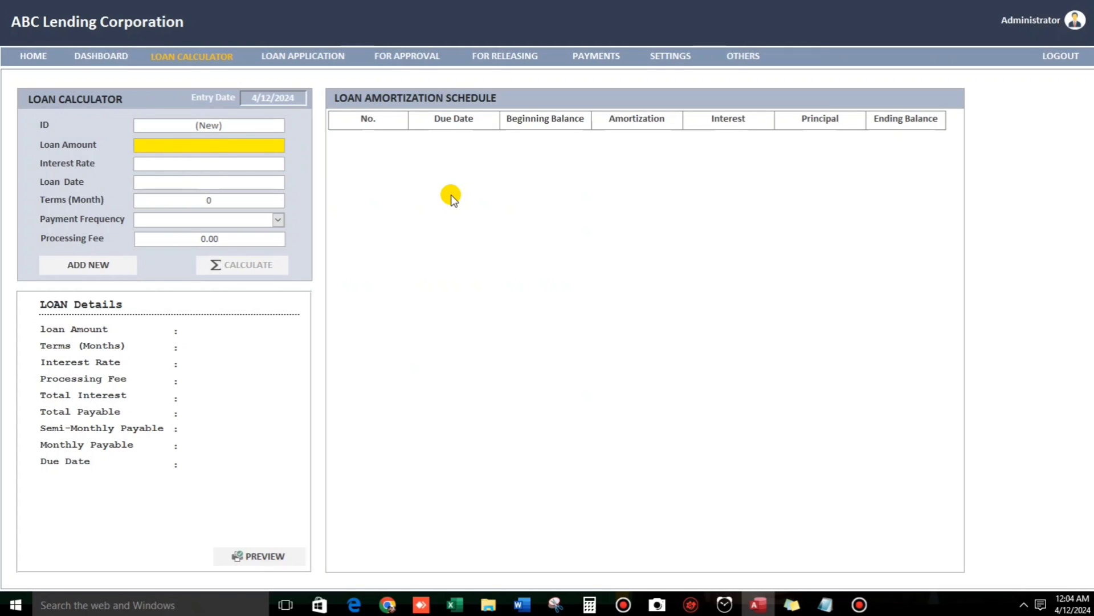
{"action": "type", "text": "100,00"}
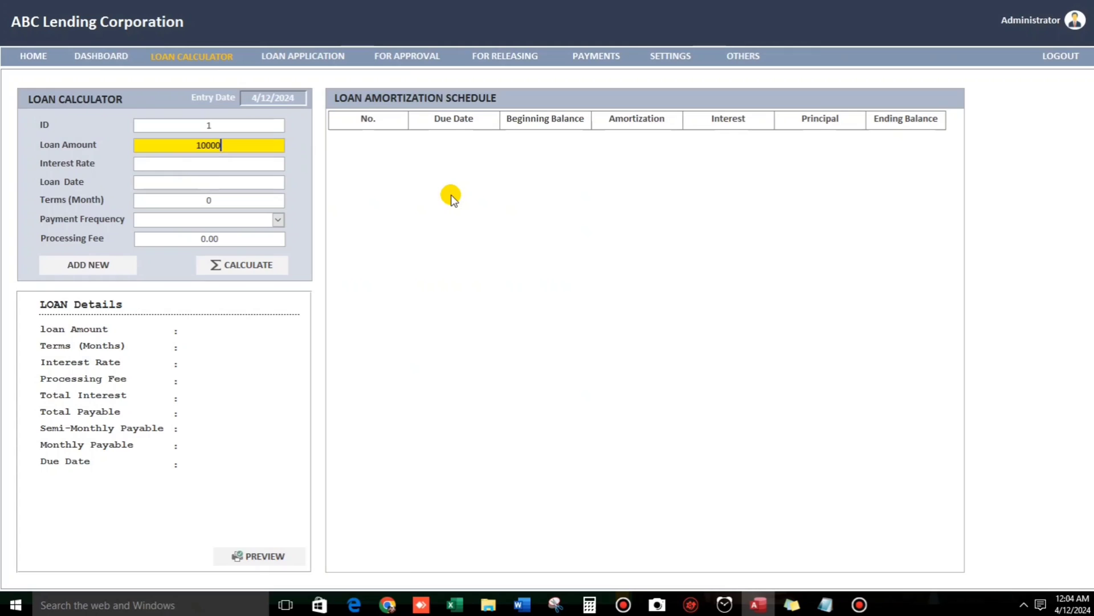
{"action": "type", "text": "0"}
{"action": "key", "text": "Tab"}
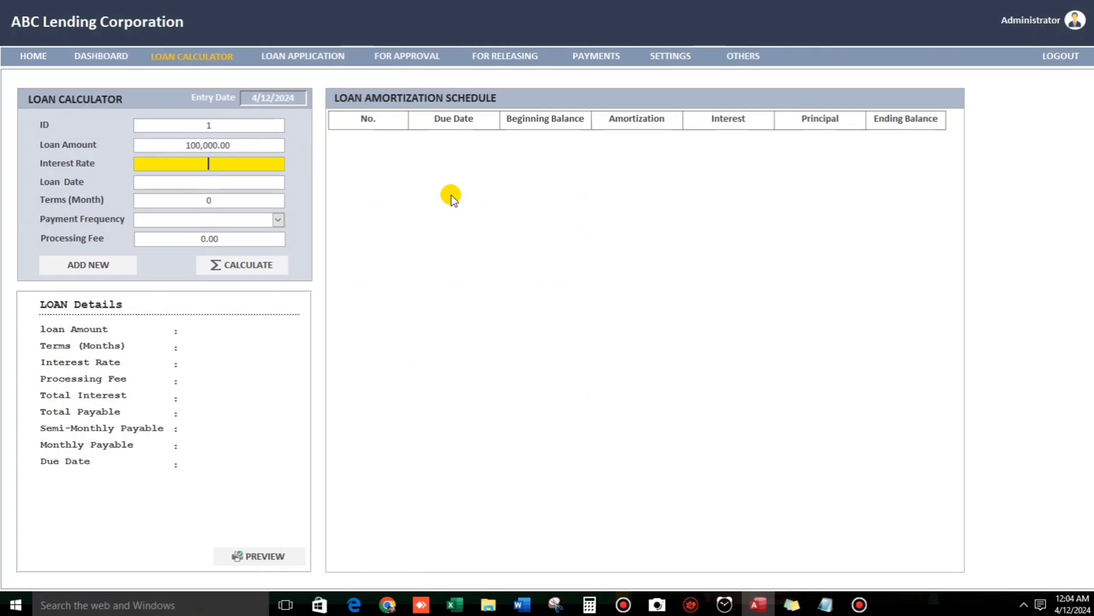
{"action": "type", "text": "3"}
{"action": "key", "text": "Tab"}
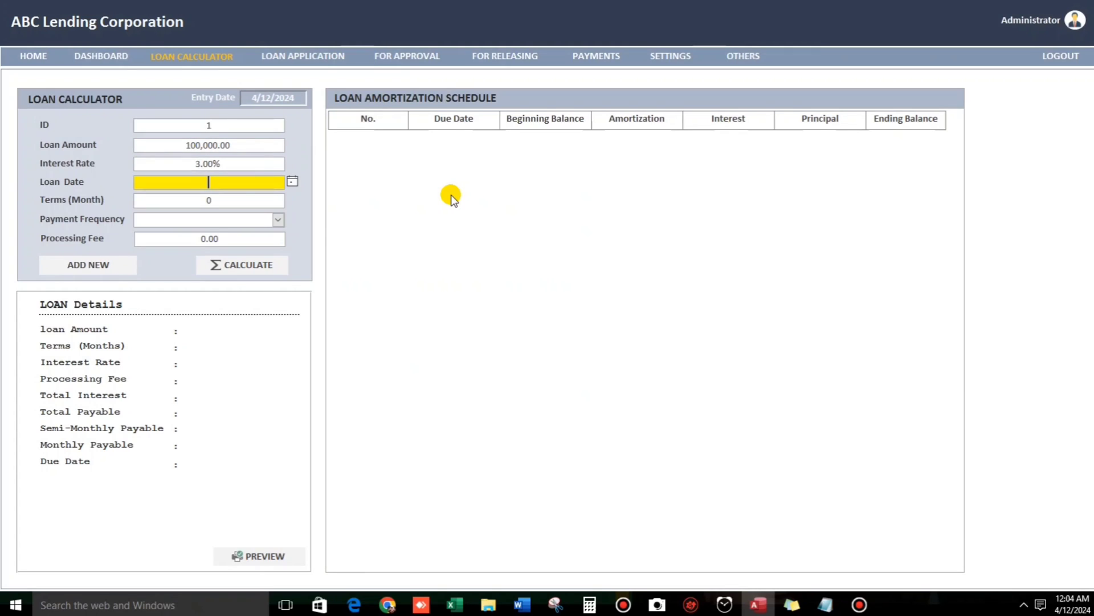
{"action": "type", "text": "4/11"}
{"action": "key", "text": "Tab"}
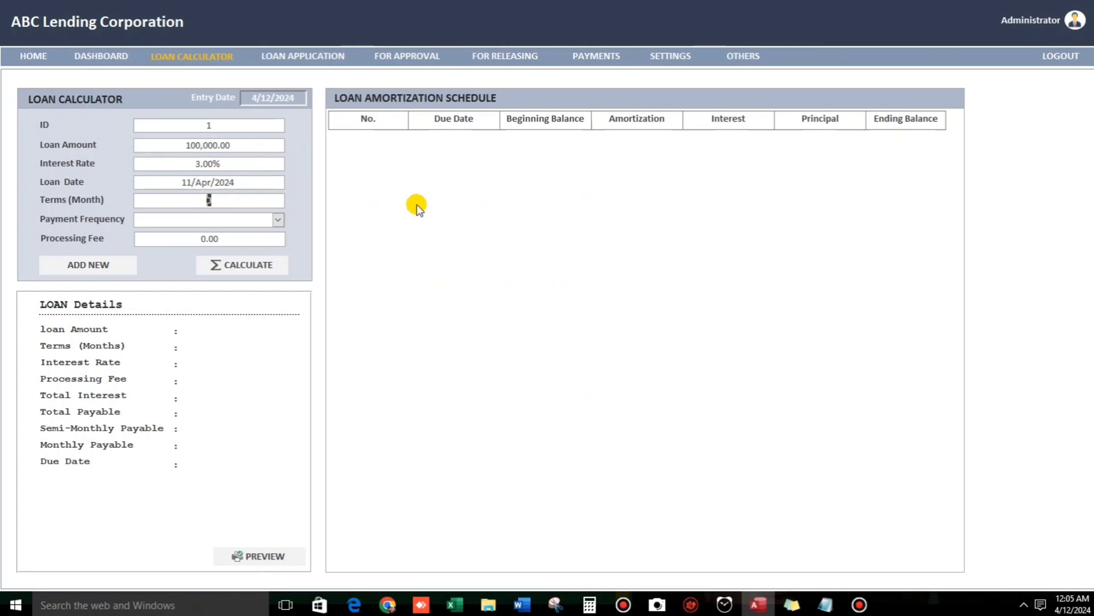
Set a 3-month term with Semi-monthly payment frequency and calculate the amortization schedule.
{"action": "left_click", "coordinate": [198, 202]}
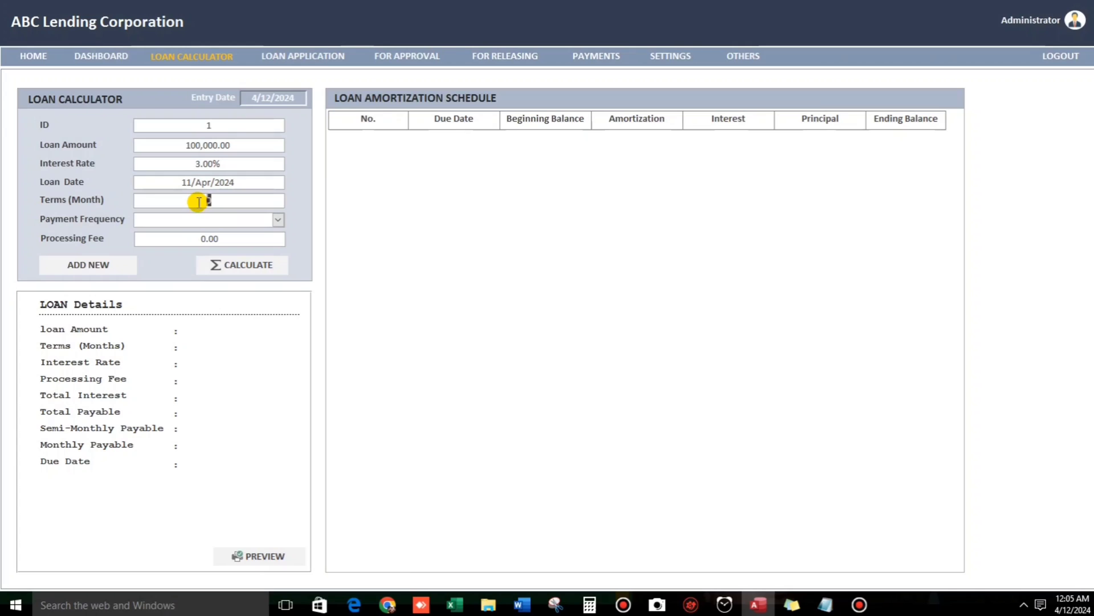
{"action": "type", "text": "3"}
{"action": "left_click", "coordinate": [279, 220]}
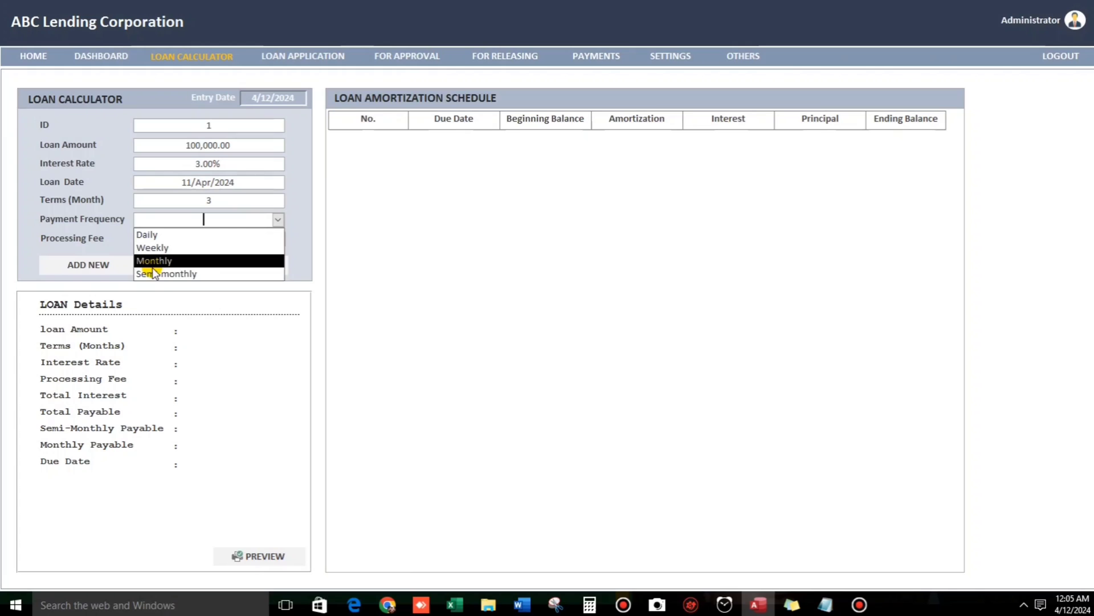
{"action": "left_click", "coordinate": [170, 276]}
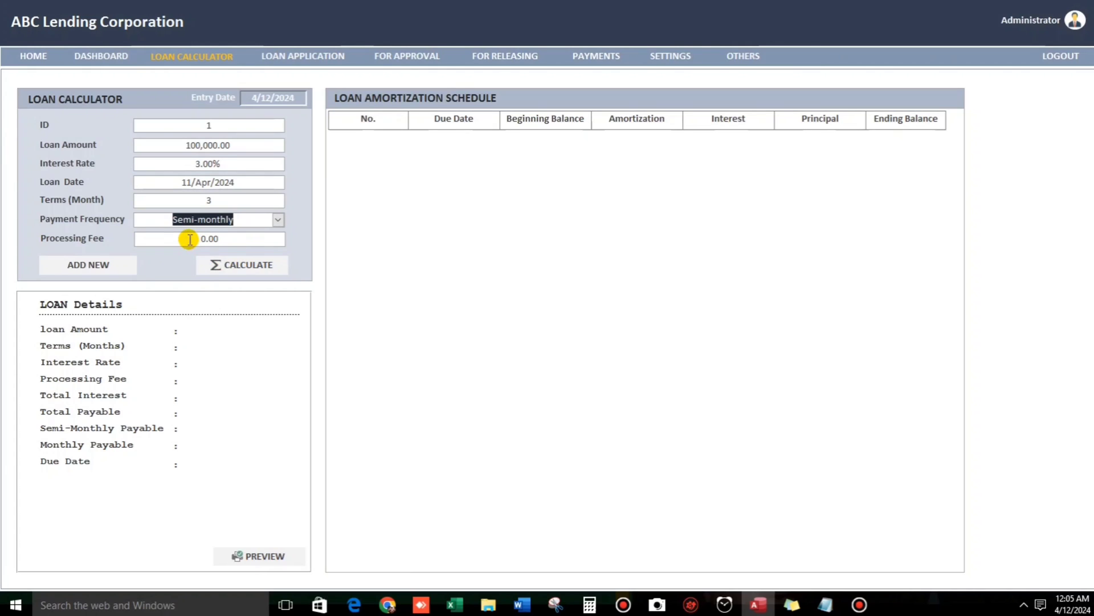
{"action": "left_click", "coordinate": [244, 265]}
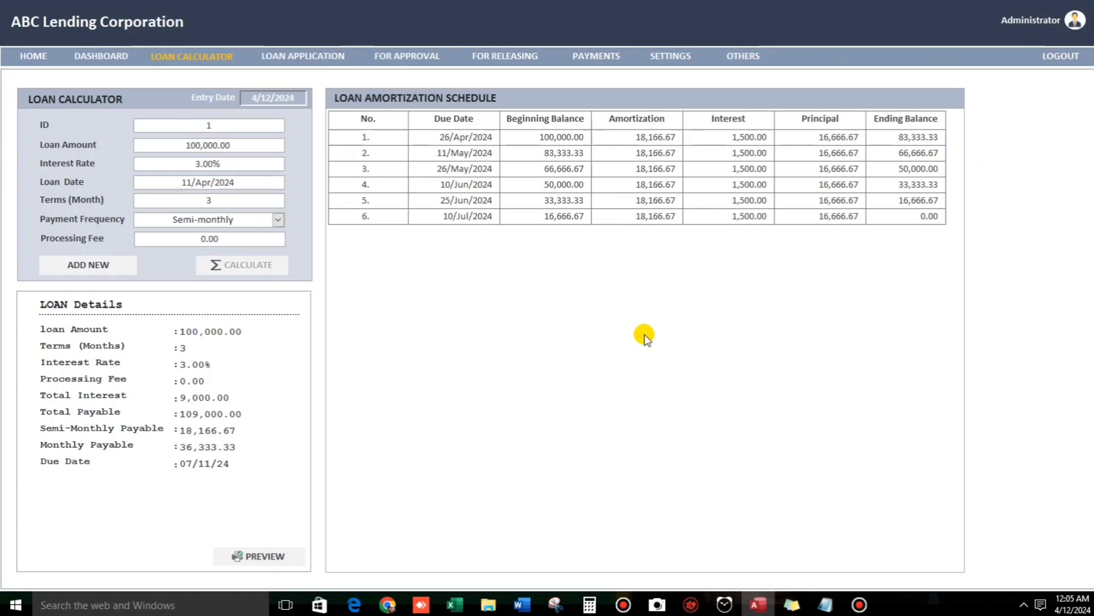
Recalculate with Weekly payments, giving 13 installments of 8,384.62 ending 11/Jul/2024.
{"action": "left_click", "coordinate": [277, 221]}
{"action": "left_click", "coordinate": [208, 244]}
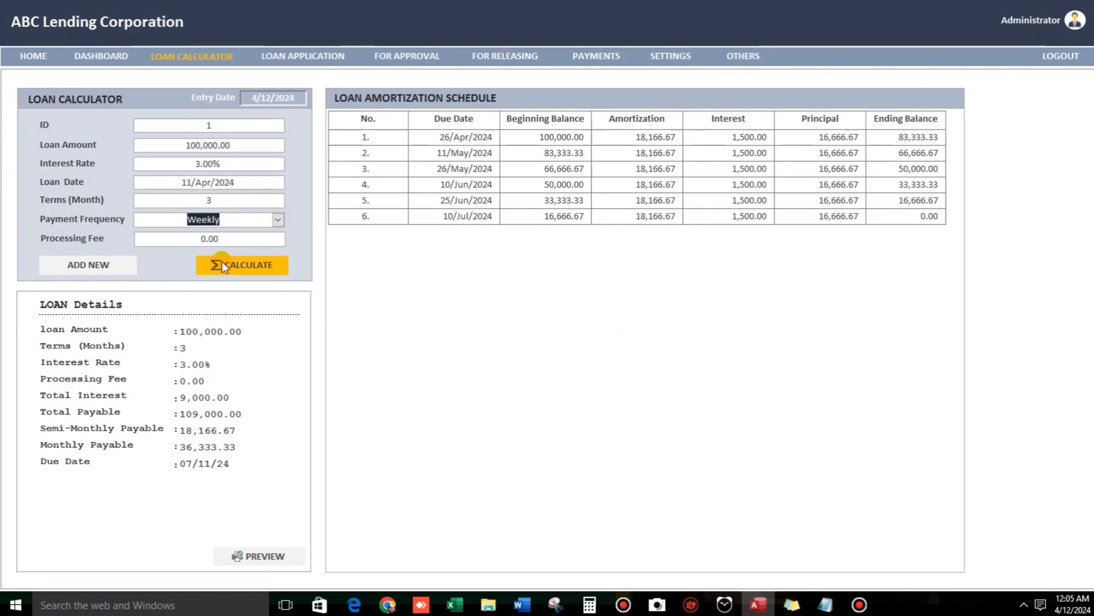
{"action": "left_click", "coordinate": [224, 265]}
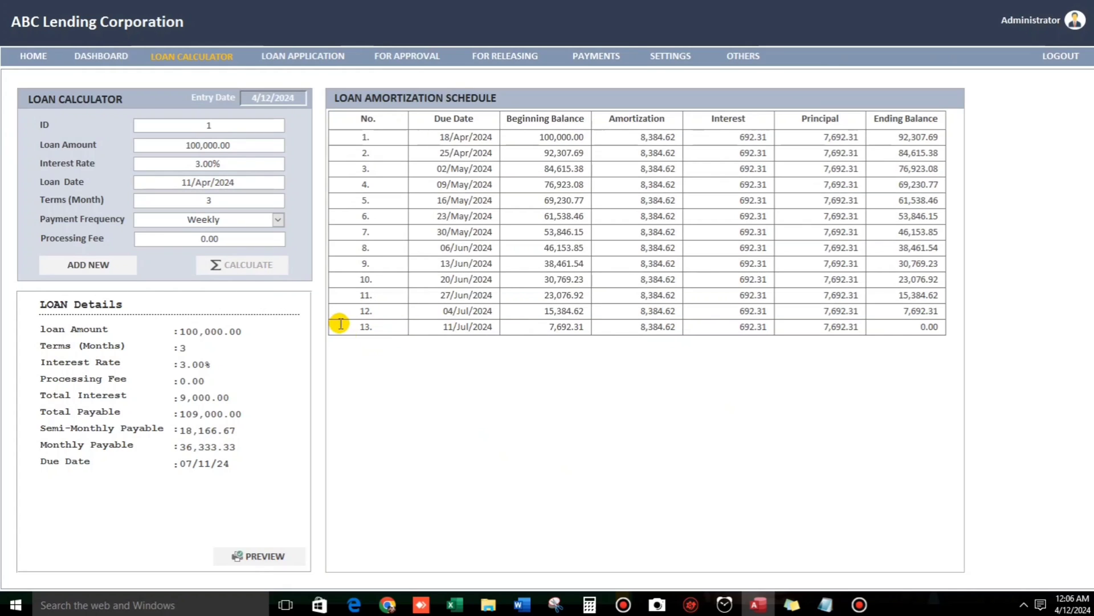
{"action": "left_click", "coordinate": [257, 563]}
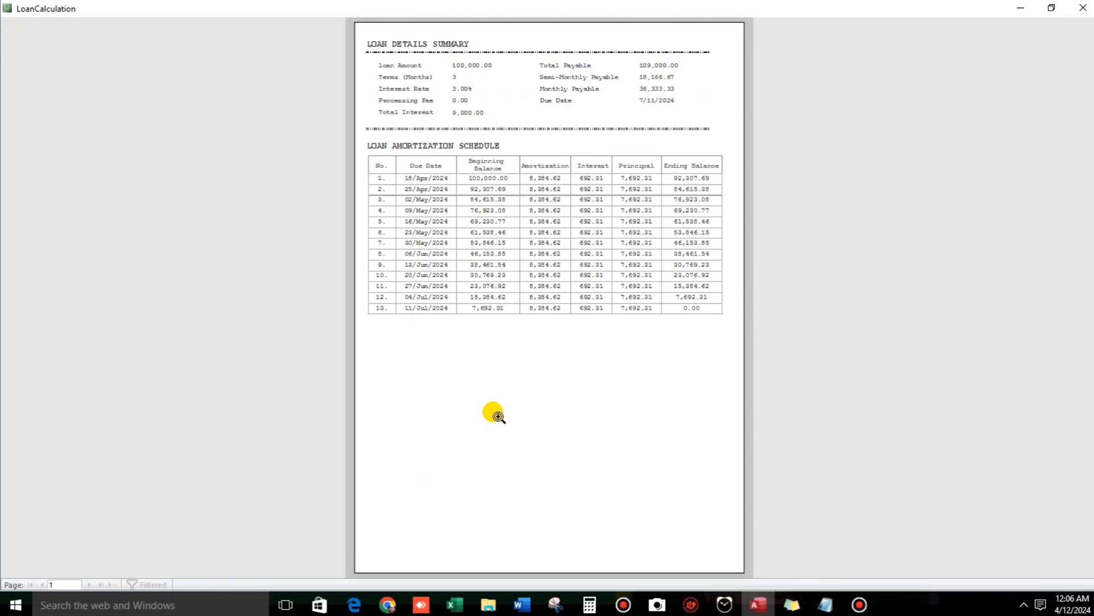
{"action": "key", "text": "ctrl+p"}
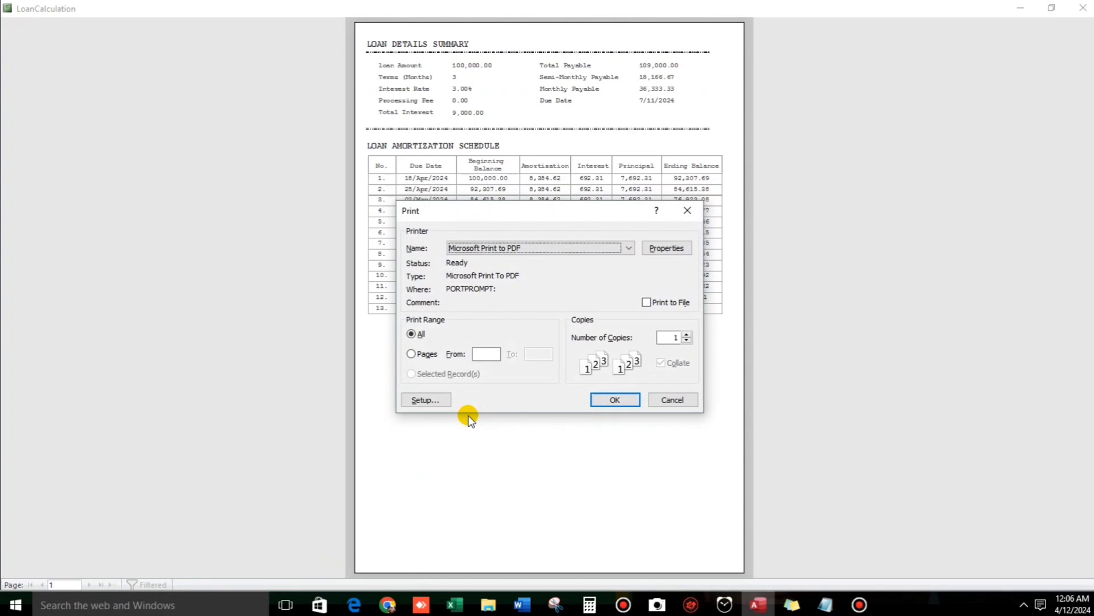
{"action": "key", "text": "Escape"}
{"action": "left_click", "coordinate": [479, 221]}
{"action": "scroll", "coordinate": [489, 272], "scroll_direction": "up", "scroll_amount": 2}
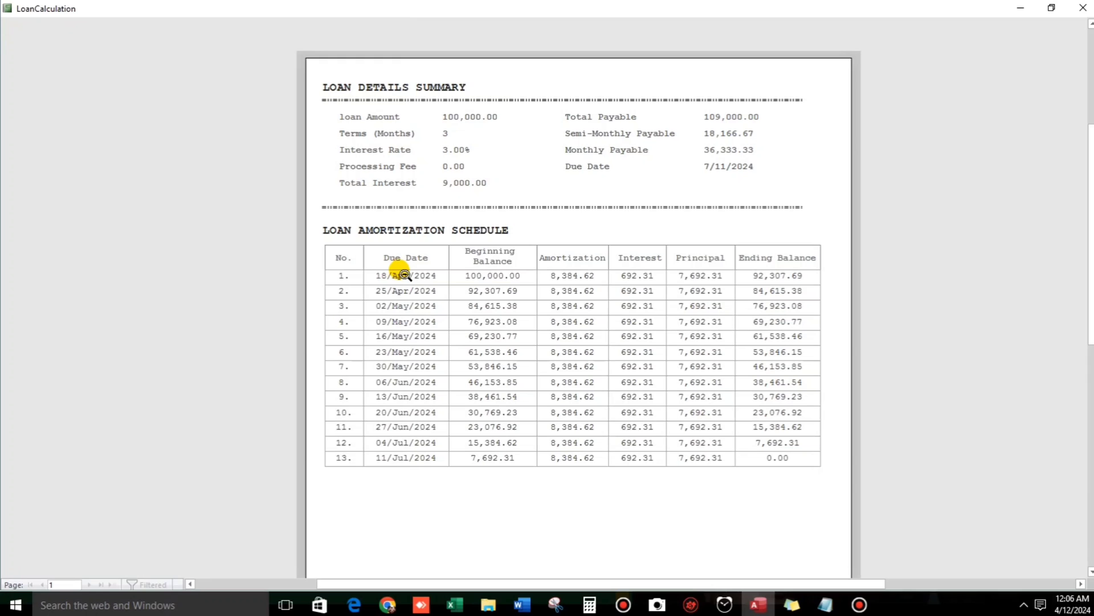
{"action": "left_click", "coordinate": [1083, 8]}
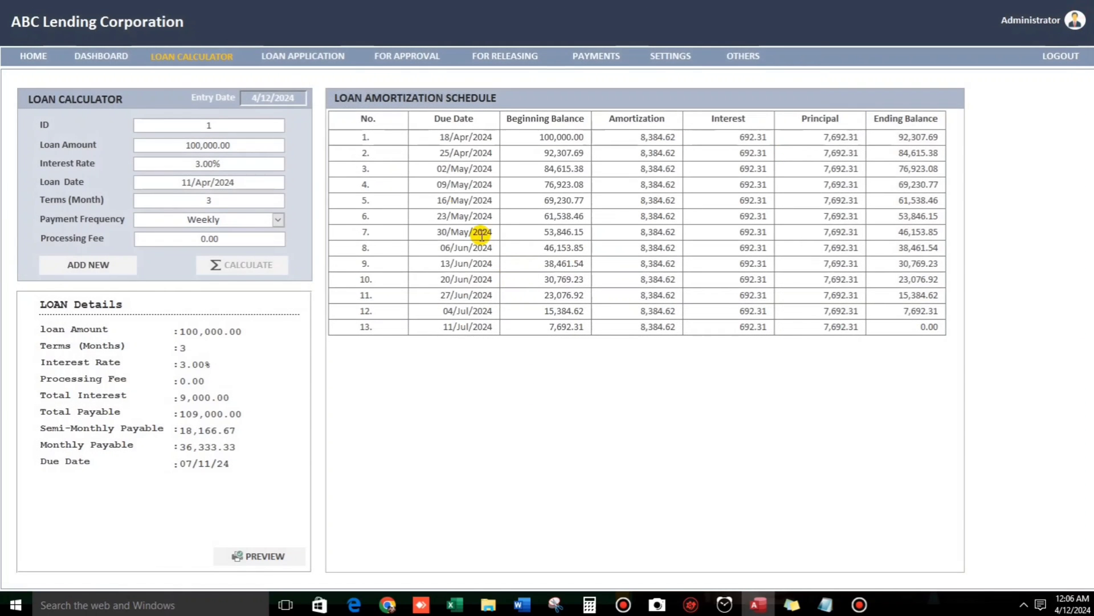
Start a new loan application dated 04/12/2024 using the calendar picker.
{"action": "left_click", "coordinate": [302, 59]}
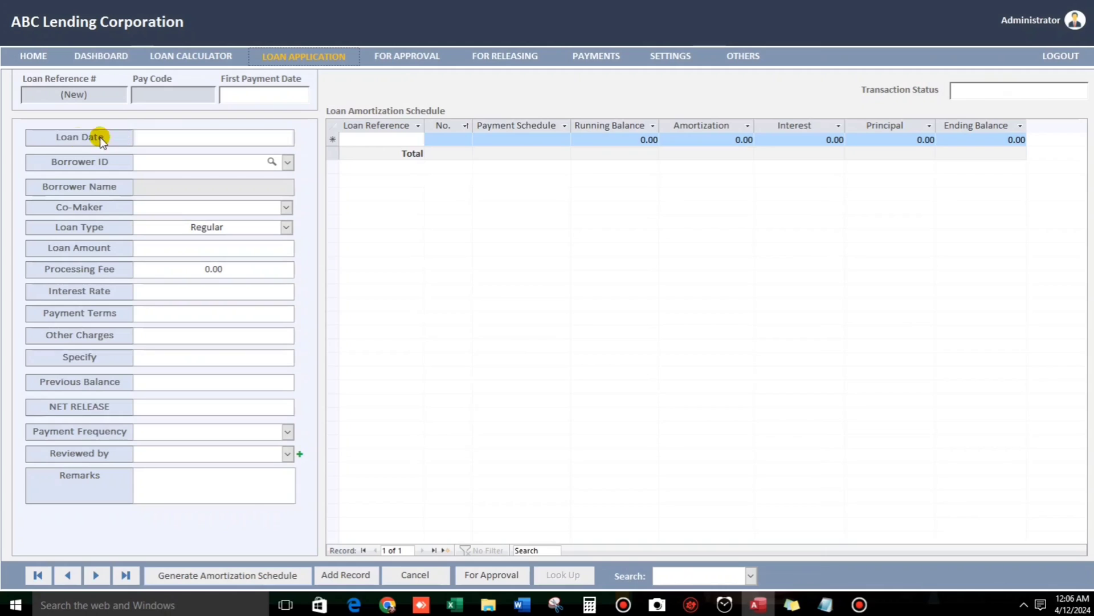
{"action": "left_click", "coordinate": [181, 138]}
{"action": "left_click", "coordinate": [302, 136]}
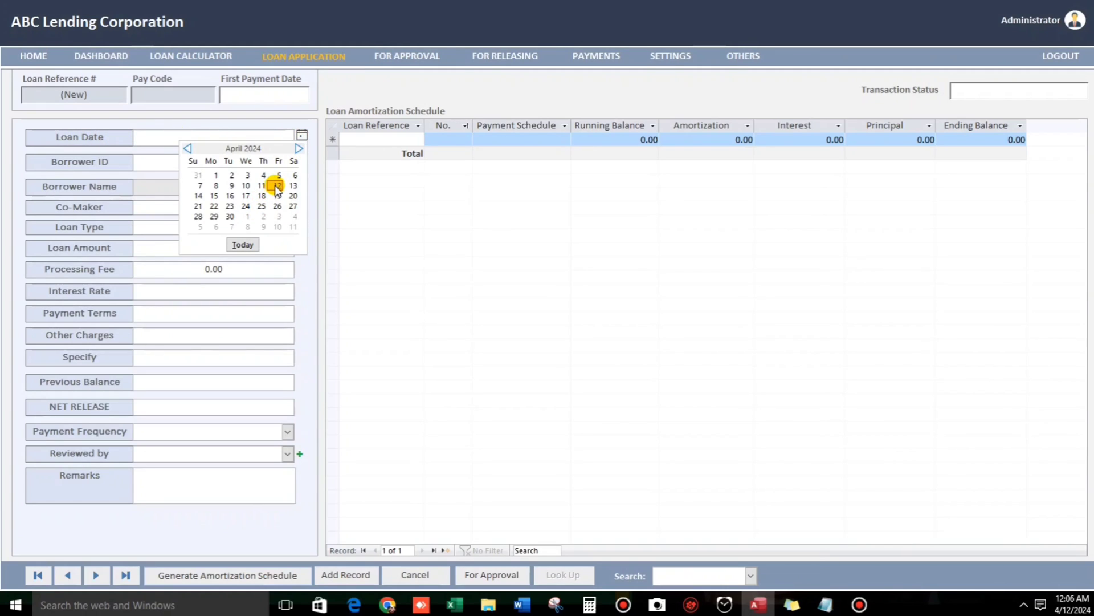
{"action": "left_click", "coordinate": [277, 186]}
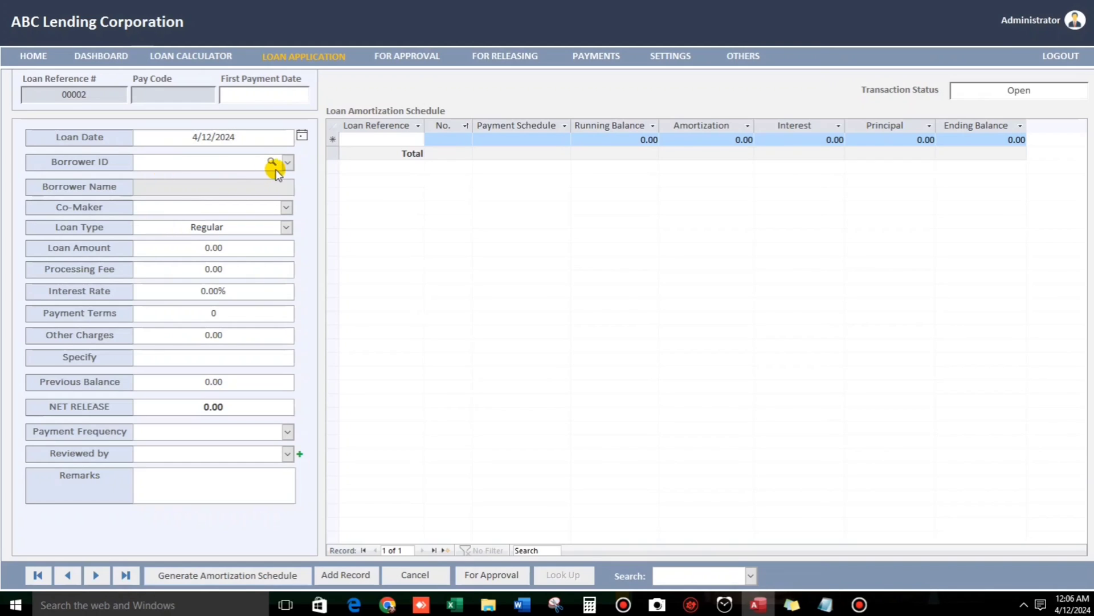
Choose Borrower 1 (ID 3) in the Borrower ID list.
{"action": "left_click", "coordinate": [288, 162]}
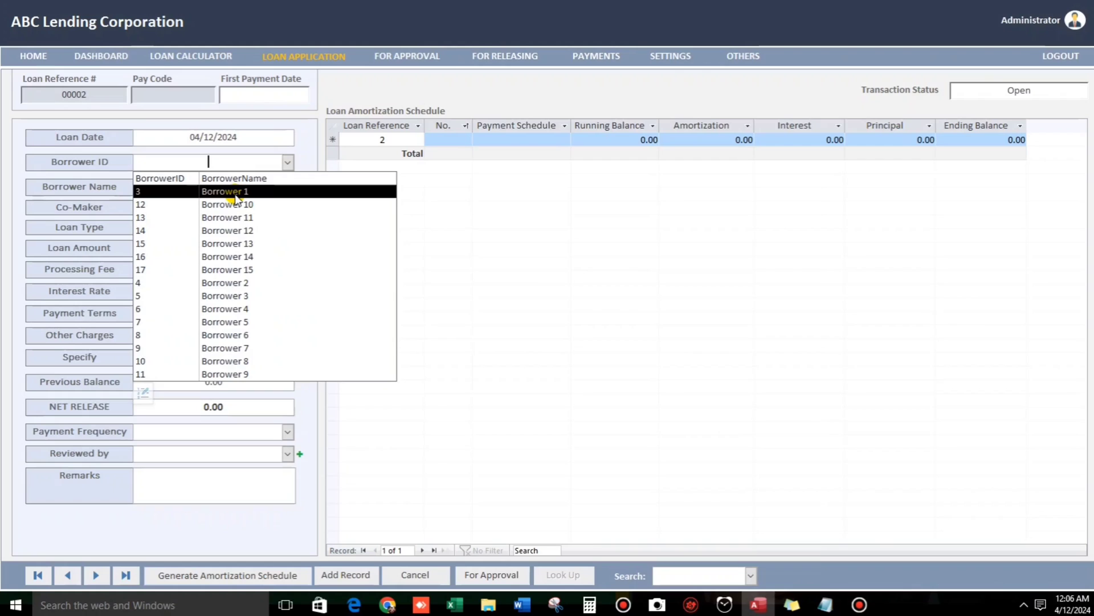
{"action": "left_click", "coordinate": [236, 196]}
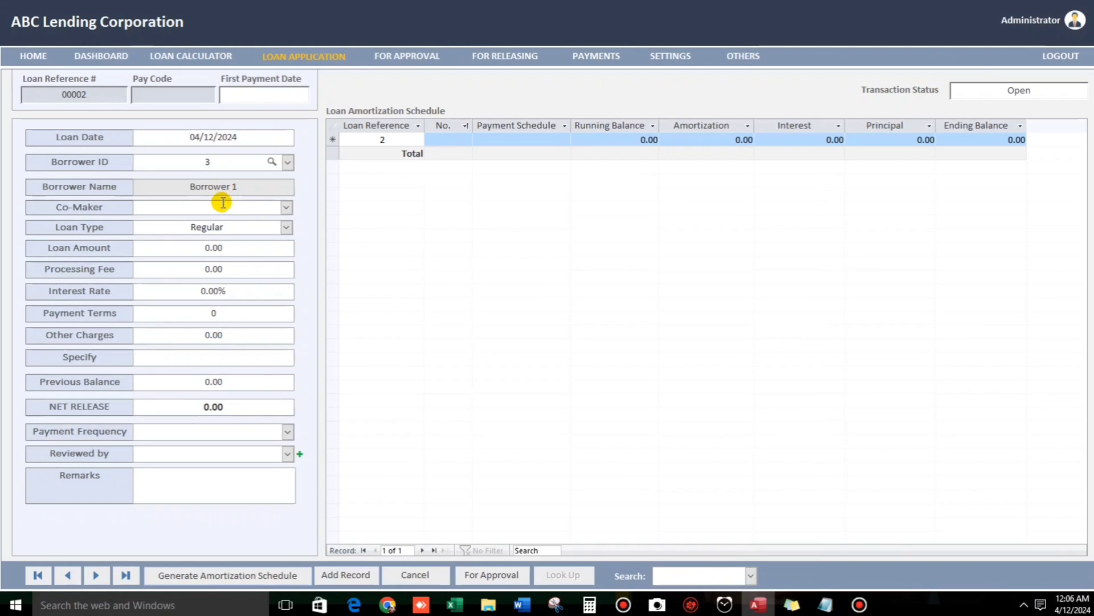
{"action": "left_click", "coordinate": [288, 162]}
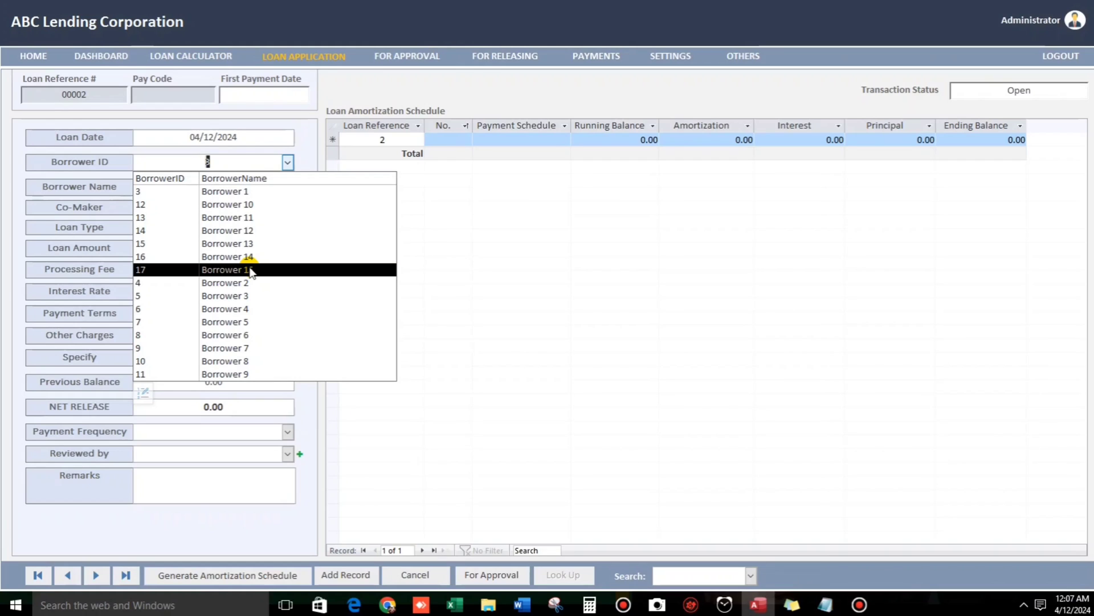
Confirm Borrower 1, choose Borrower 11 as co-maker, and keep the Regular loan type.
{"action": "left_click", "coordinate": [235, 193]}
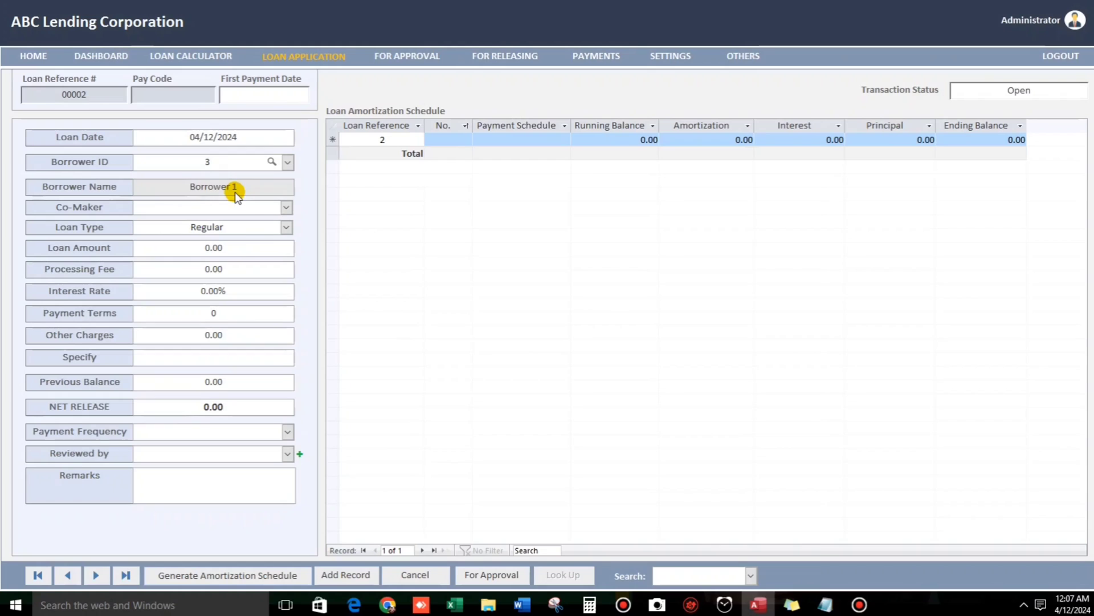
{"action": "left_click", "coordinate": [284, 207]}
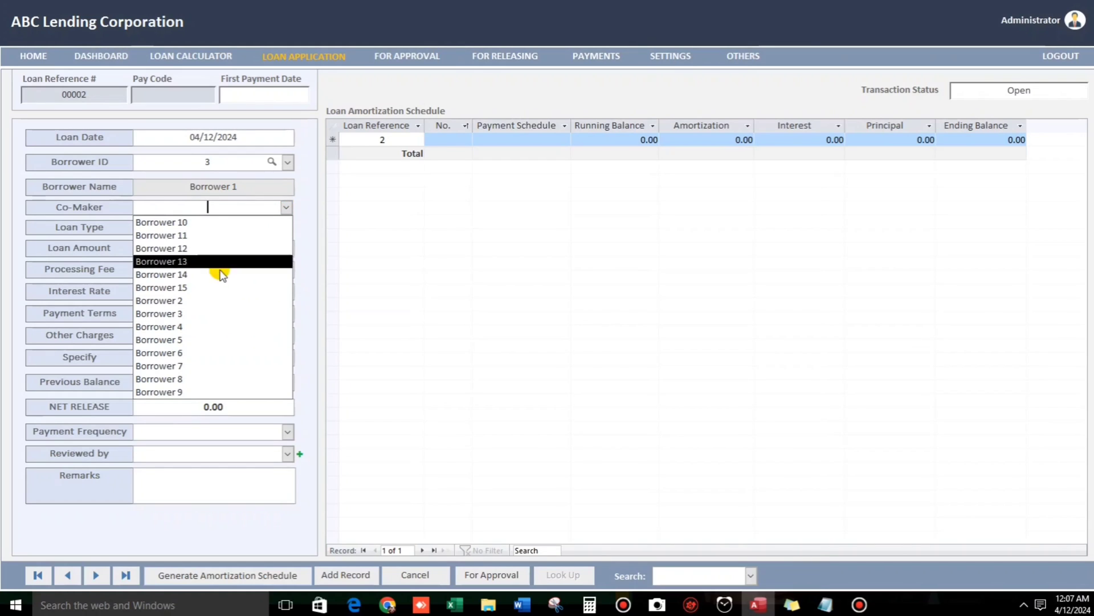
{"action": "left_click", "coordinate": [172, 235]}
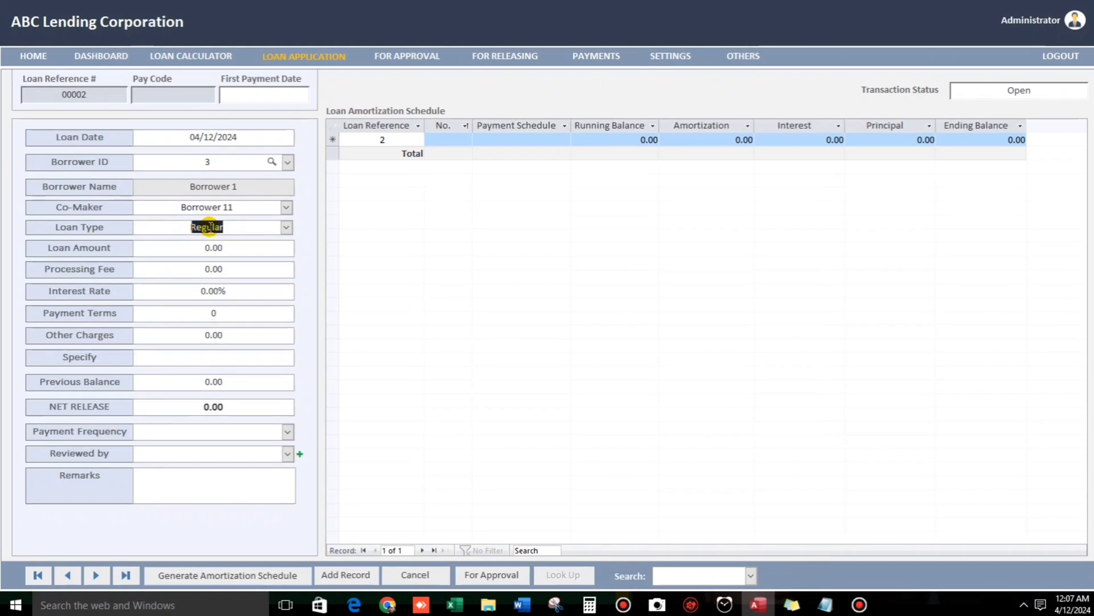
{"action": "left_click", "coordinate": [286, 227]}
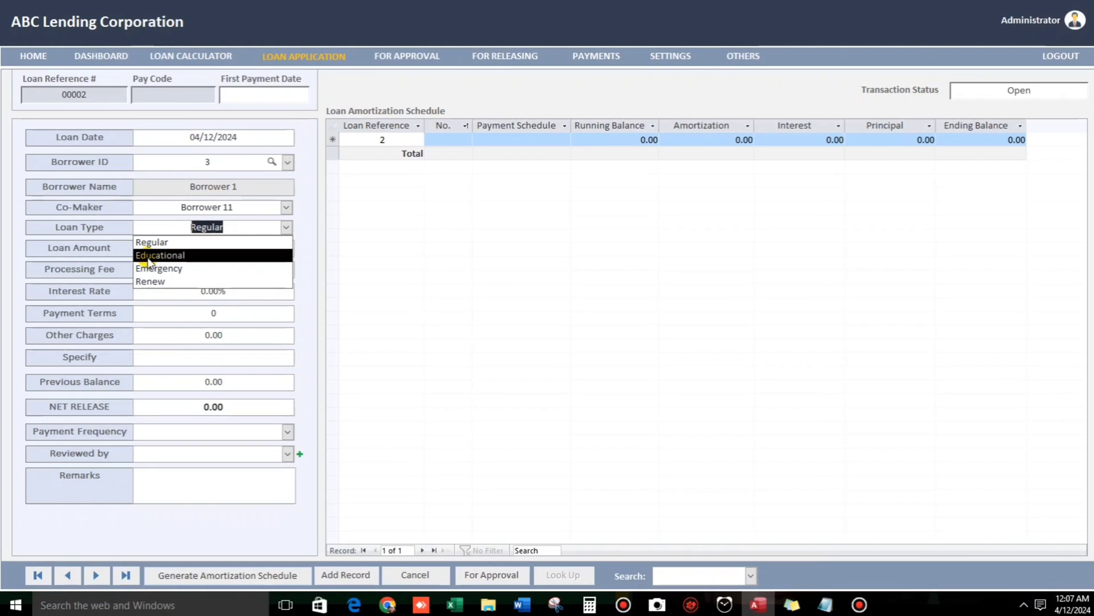
{"action": "left_click", "coordinate": [176, 243]}
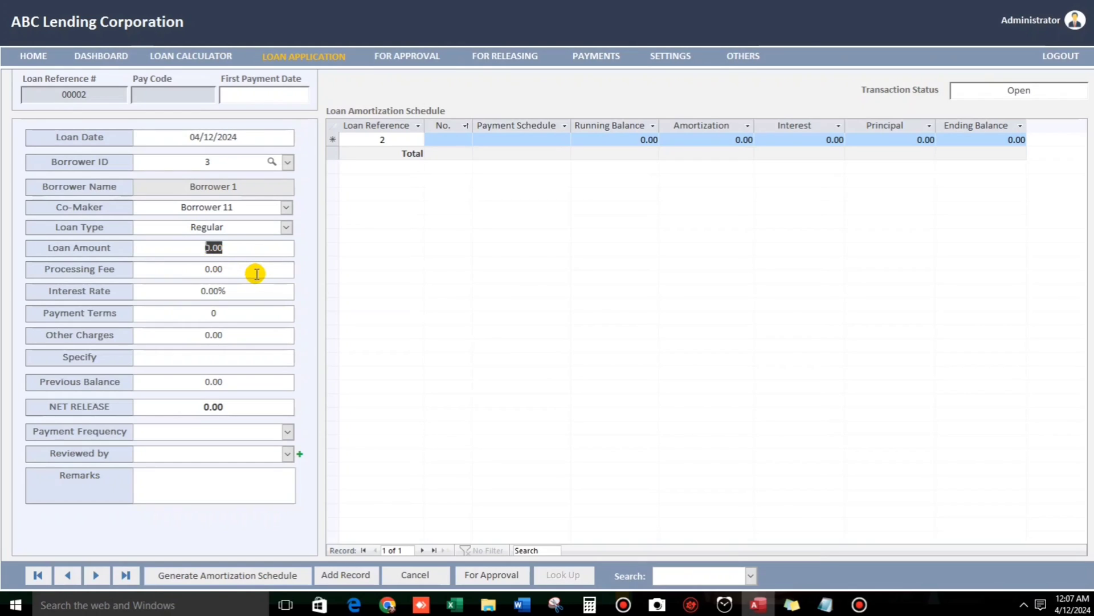
Enter a 50,000 loan amount, 100 processing fee, and 5% interest rate.
{"action": "type", "text": "50,0"}
{"action": "type", "text": "00"}
{"action": "key", "text": "Tab"}
{"action": "type", "text": "1000"}
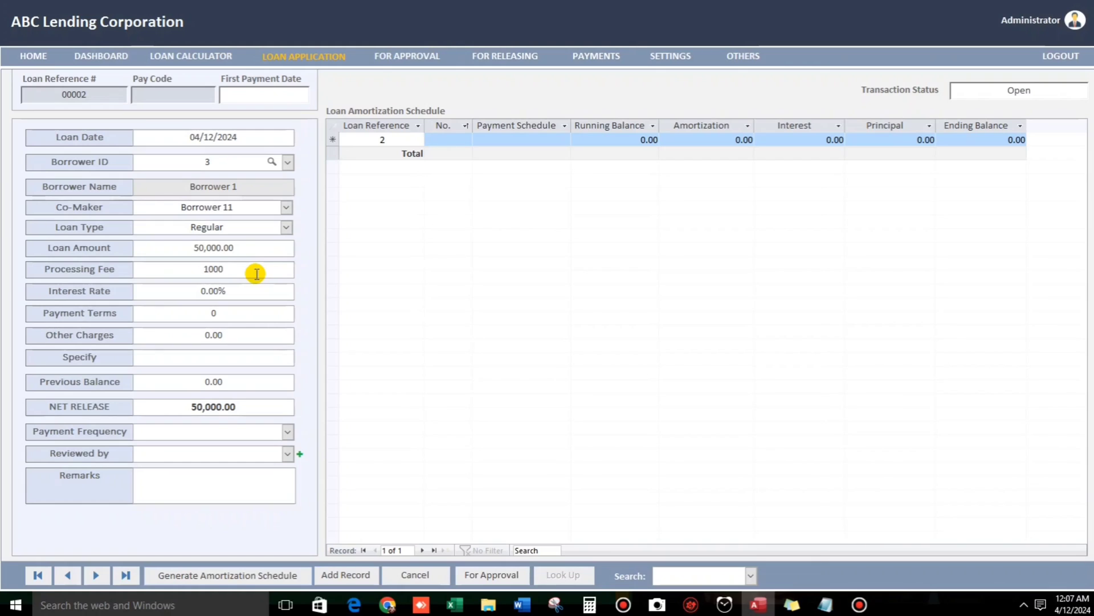
{"action": "key", "text": "BackSpace"}
{"action": "key", "text": "Tab"}
{"action": "type", "text": "5"}
{"action": "key", "text": "Tab"}
{"action": "key", "text": "Tab"}
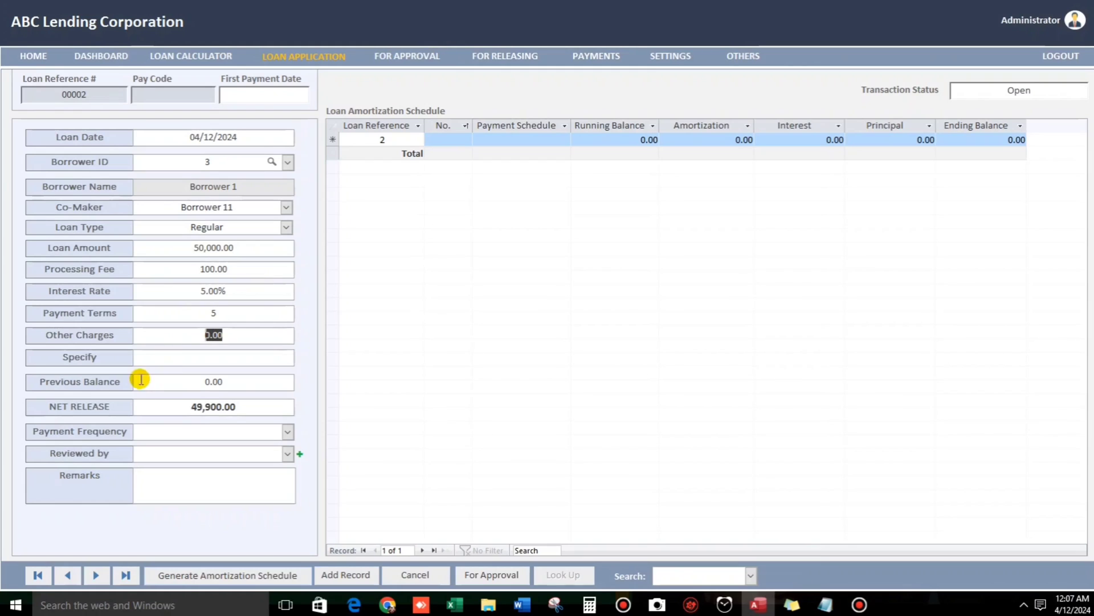
Move past Specify and Previous Balance, then set Semi-monthly frequency and Approver 1 as reviewer.
{"action": "left_click", "coordinate": [178, 354]}
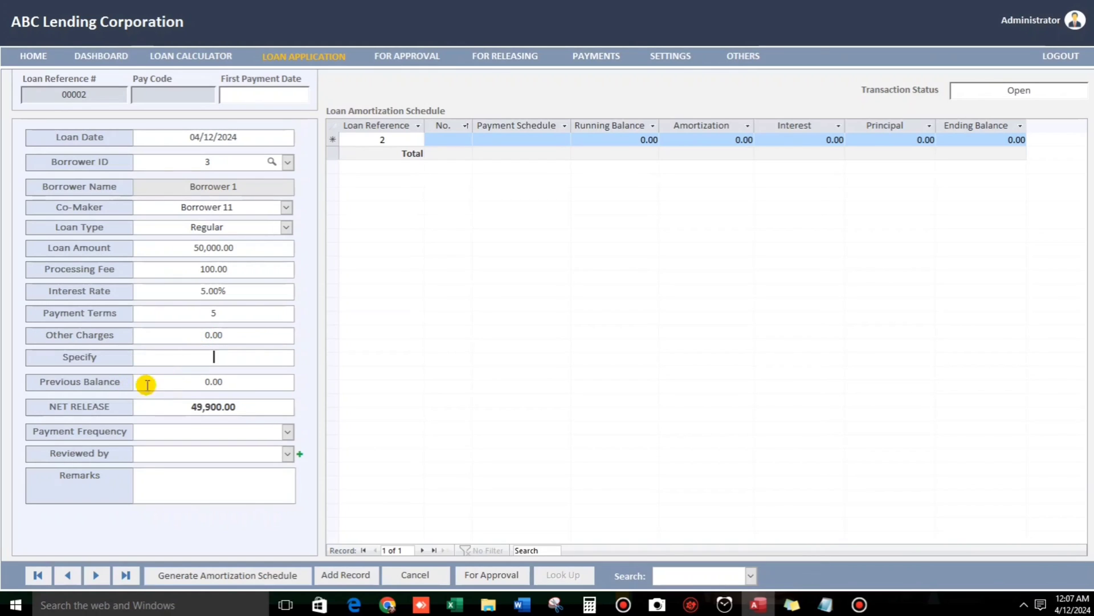
{"action": "left_click", "coordinate": [176, 382]}
{"action": "left_click", "coordinate": [288, 432]}
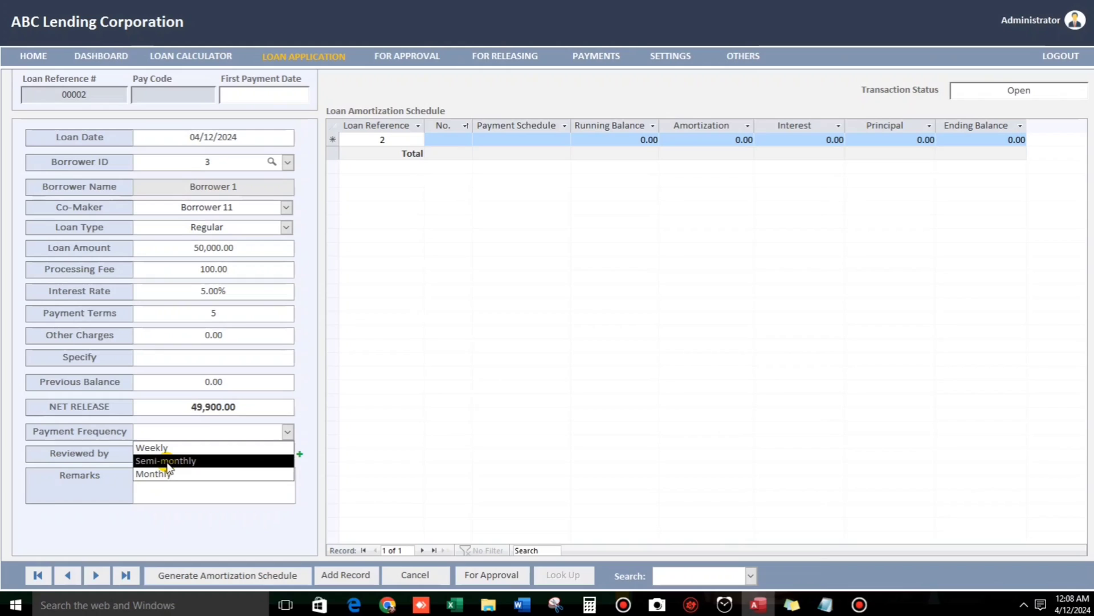
{"action": "left_click", "coordinate": [165, 460]}
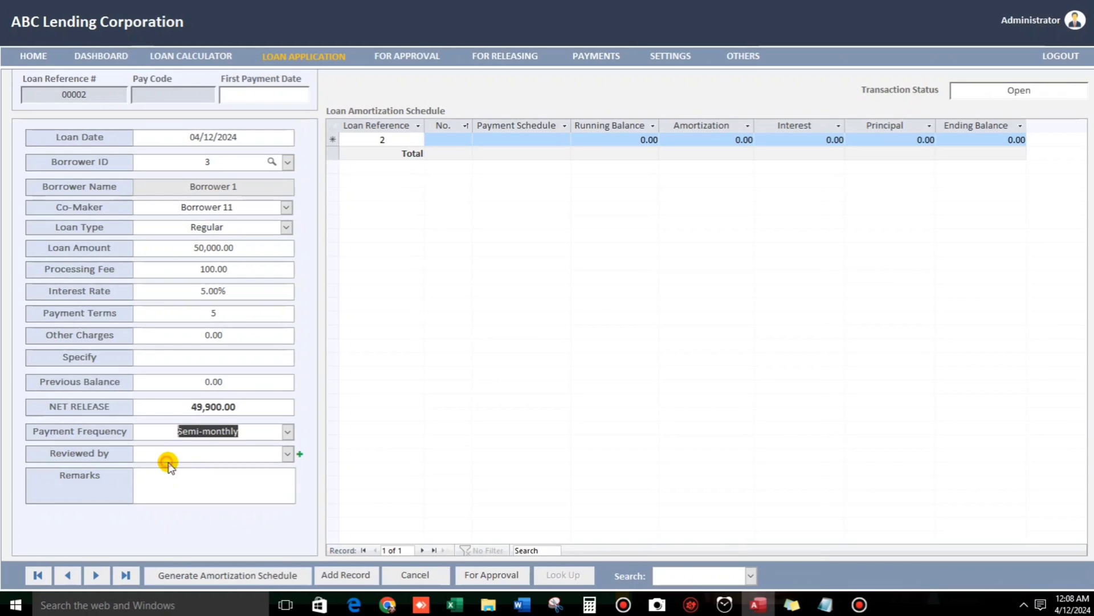
{"action": "left_click", "coordinate": [288, 453]}
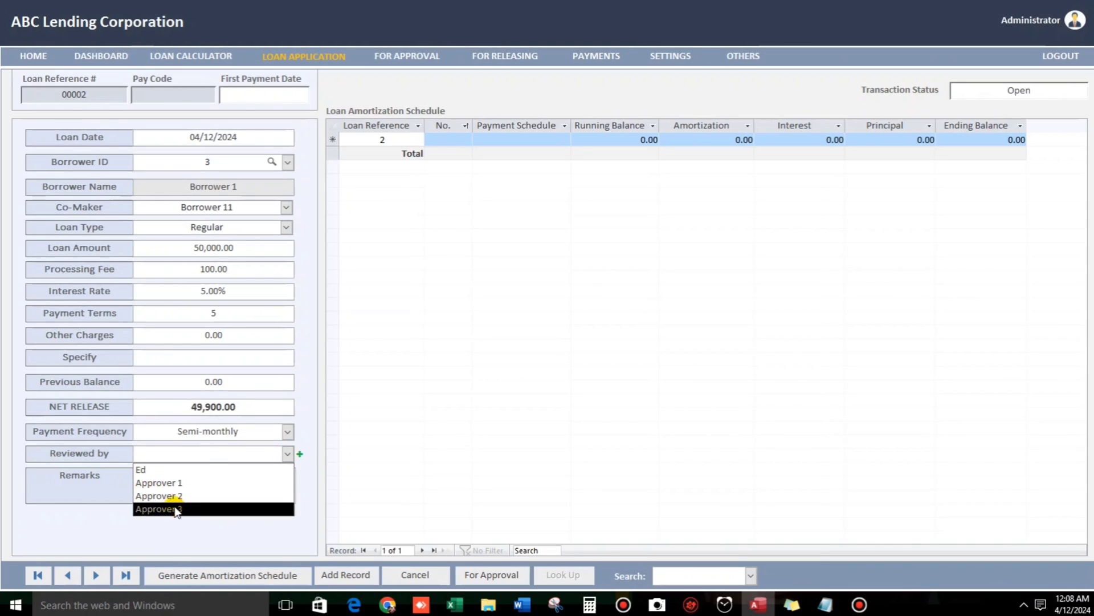
{"action": "left_click", "coordinate": [171, 483]}
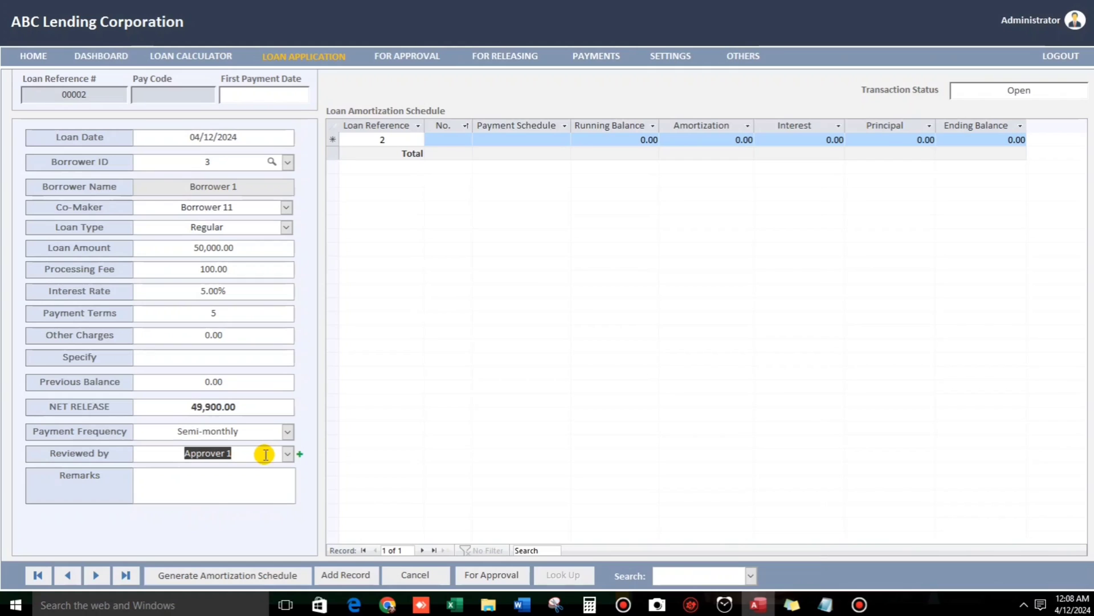
Add a new employee by full name with the Approver role and save it.
{"action": "left_click", "coordinate": [298, 454]}
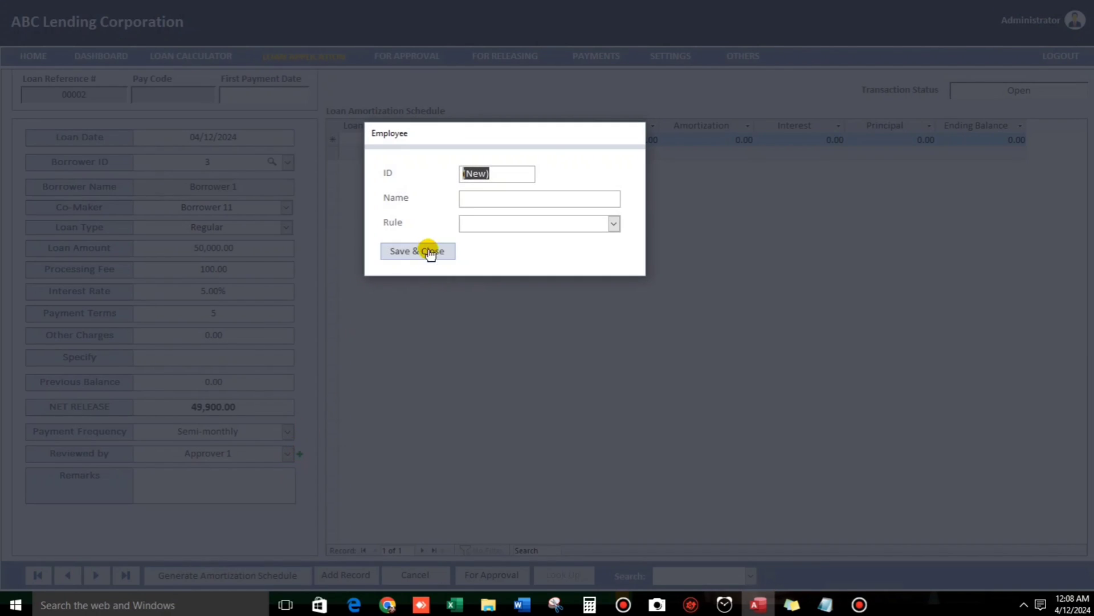
{"action": "left_click", "coordinate": [468, 200]}
{"action": "key", "text": "Tab"}
{"action": "left_click", "coordinate": [615, 224]}
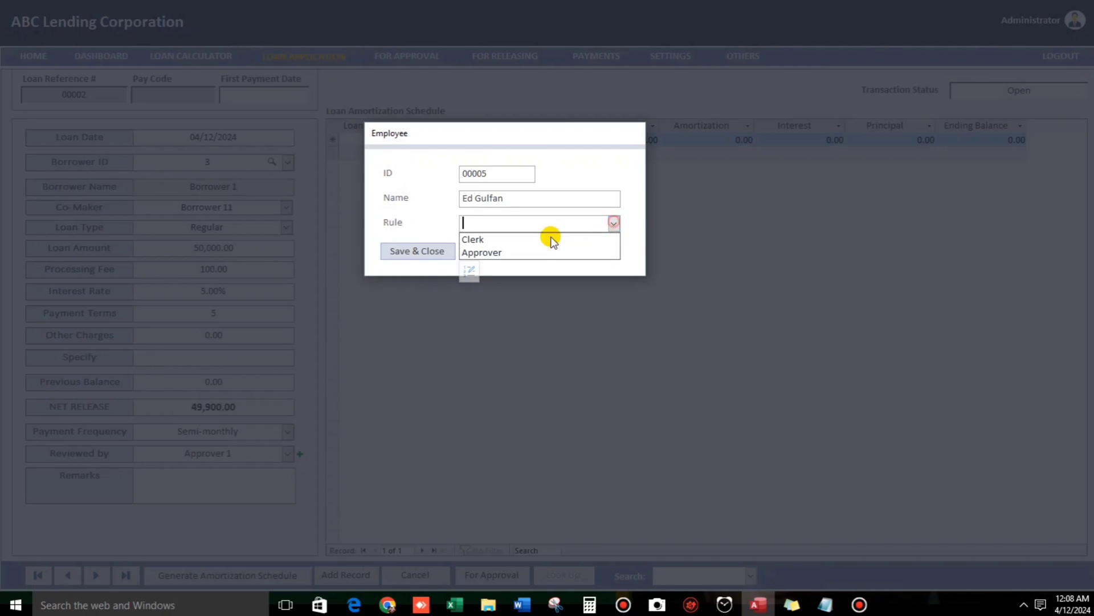
{"action": "left_click", "coordinate": [528, 250]}
{"action": "left_click", "coordinate": [431, 257]}
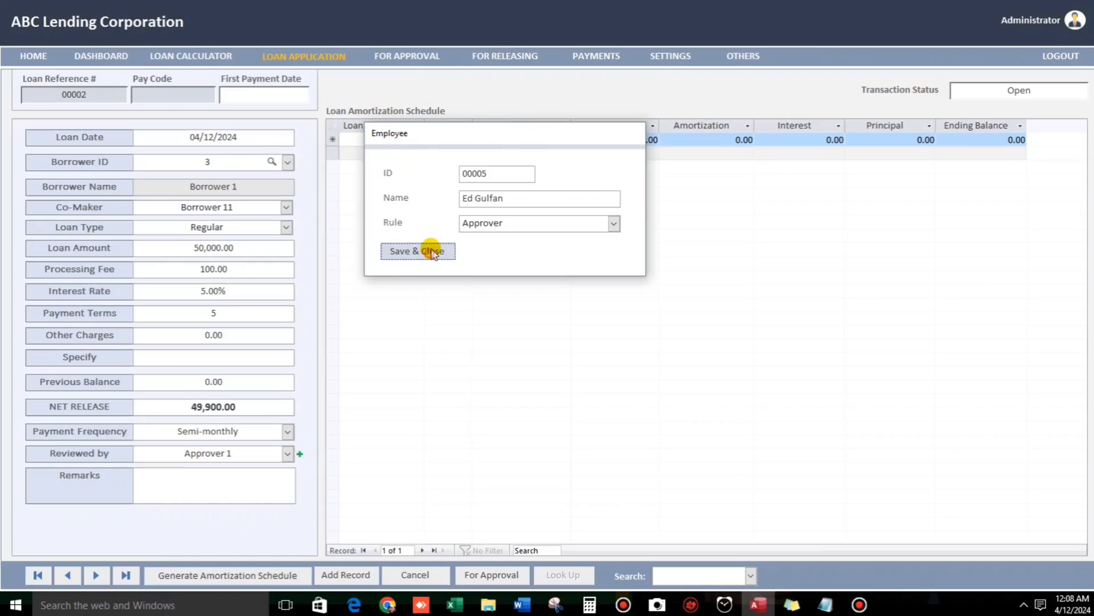
Make the new employee the loan's reviewer and enter the remark 'Trial Loan'.
{"action": "left_click", "coordinate": [285, 454]}
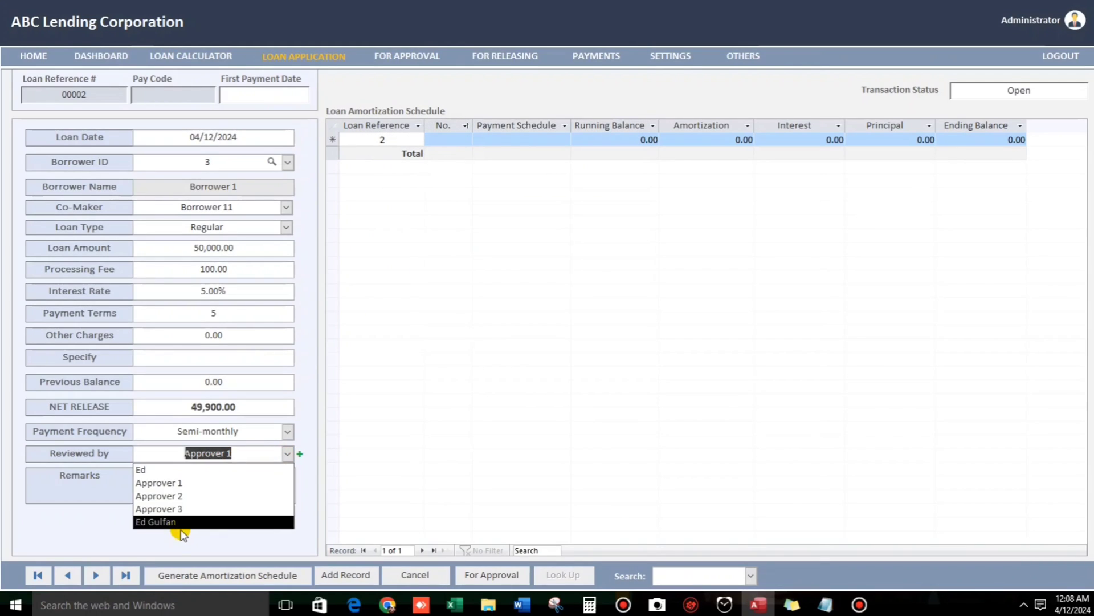
{"action": "left_click", "coordinate": [174, 521]}
{"action": "left_click", "coordinate": [220, 475]}
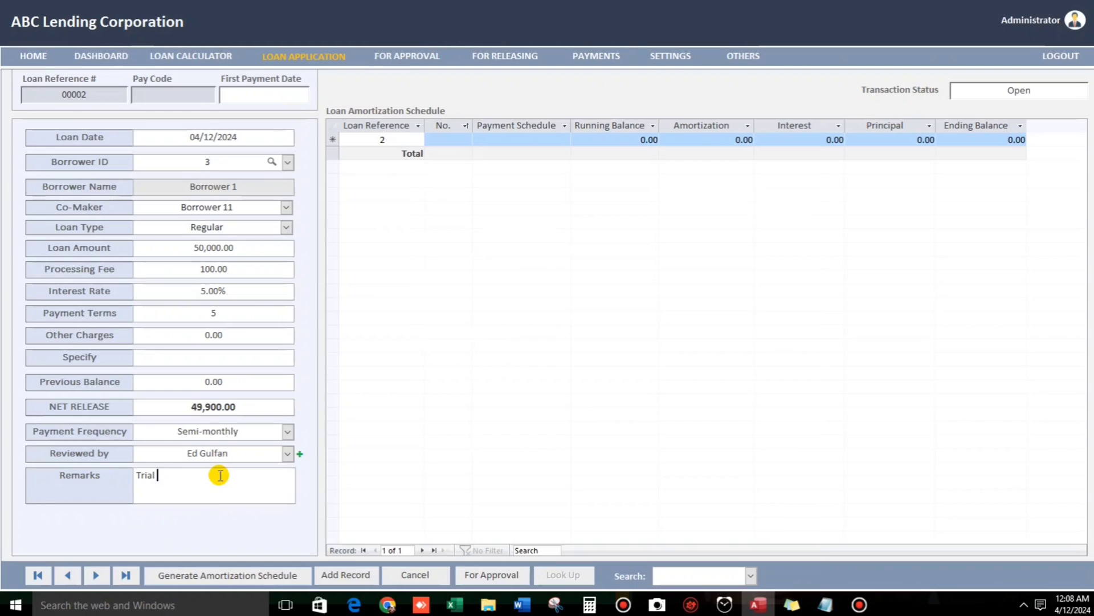
{"action": "type", "text": "Trial Loan"}
Set first payment date 4/15/2024, generate the 10-installment schedule, and submit it For Approval.
{"action": "left_click", "coordinate": [279, 579]}
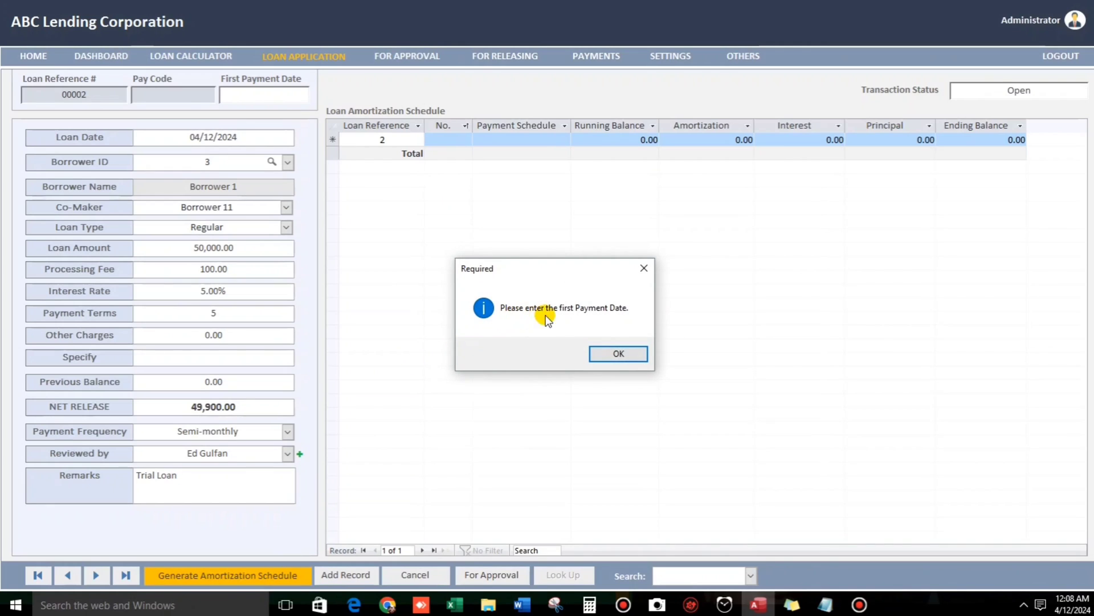
{"action": "left_click", "coordinate": [603, 349]}
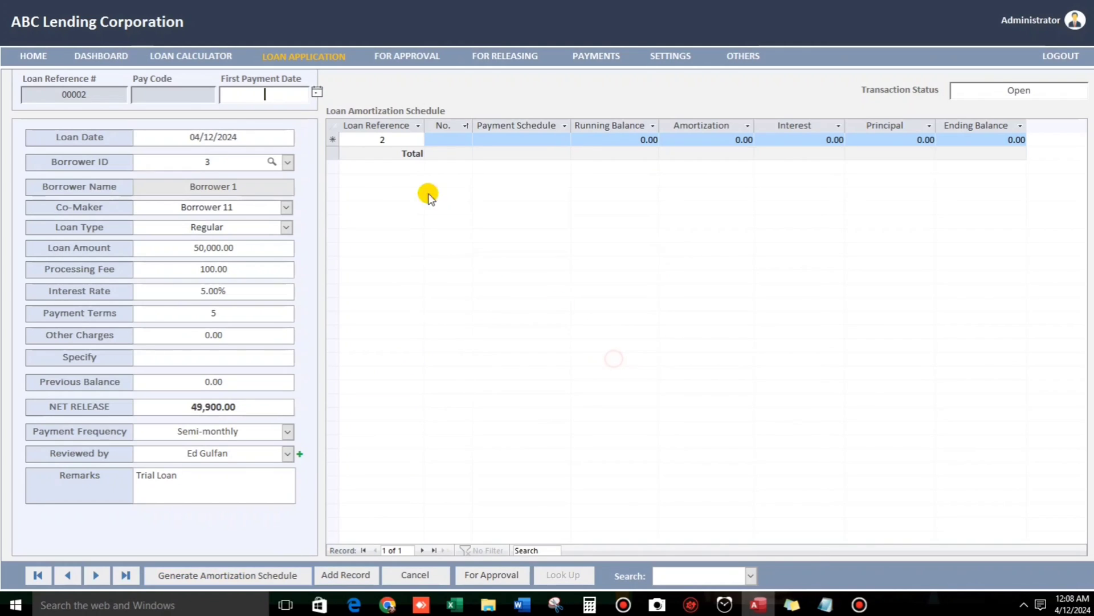
{"action": "left_click", "coordinate": [317, 92]}
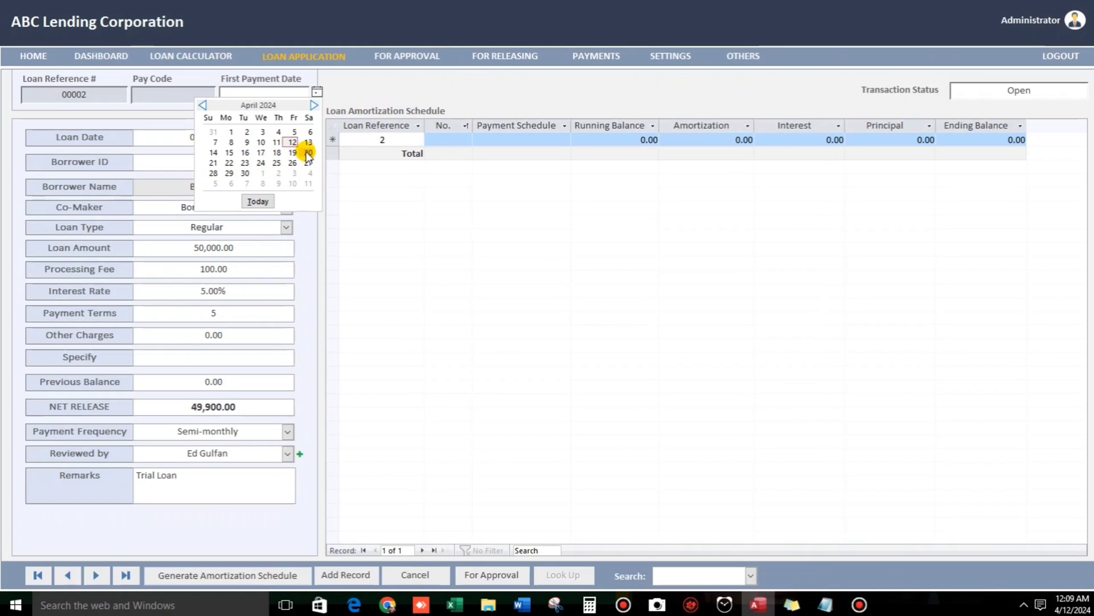
{"action": "left_click", "coordinate": [230, 153]}
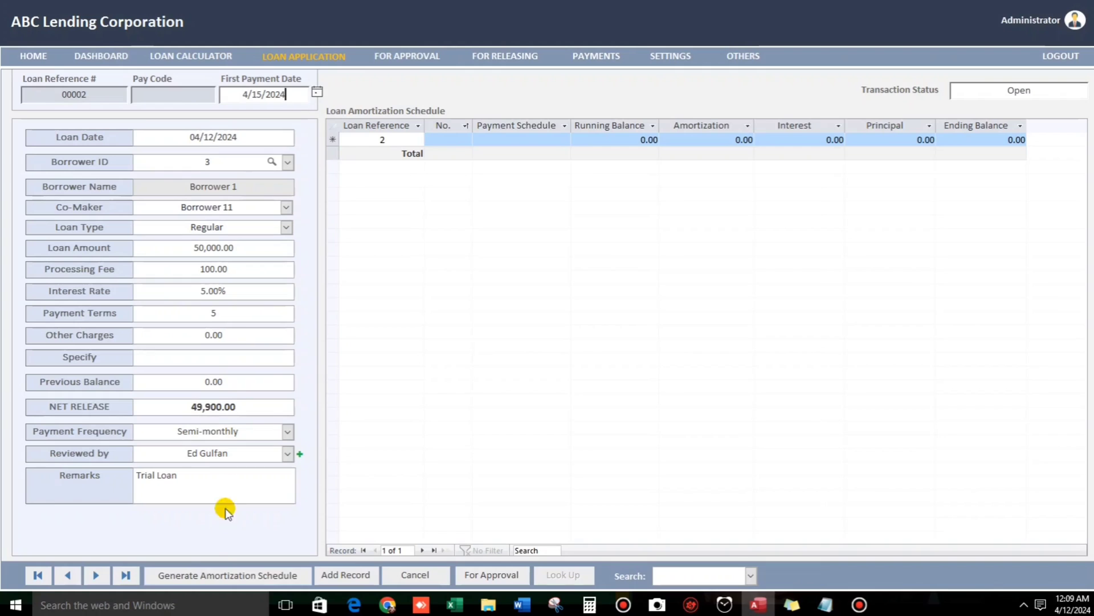
{"action": "left_click", "coordinate": [213, 569]}
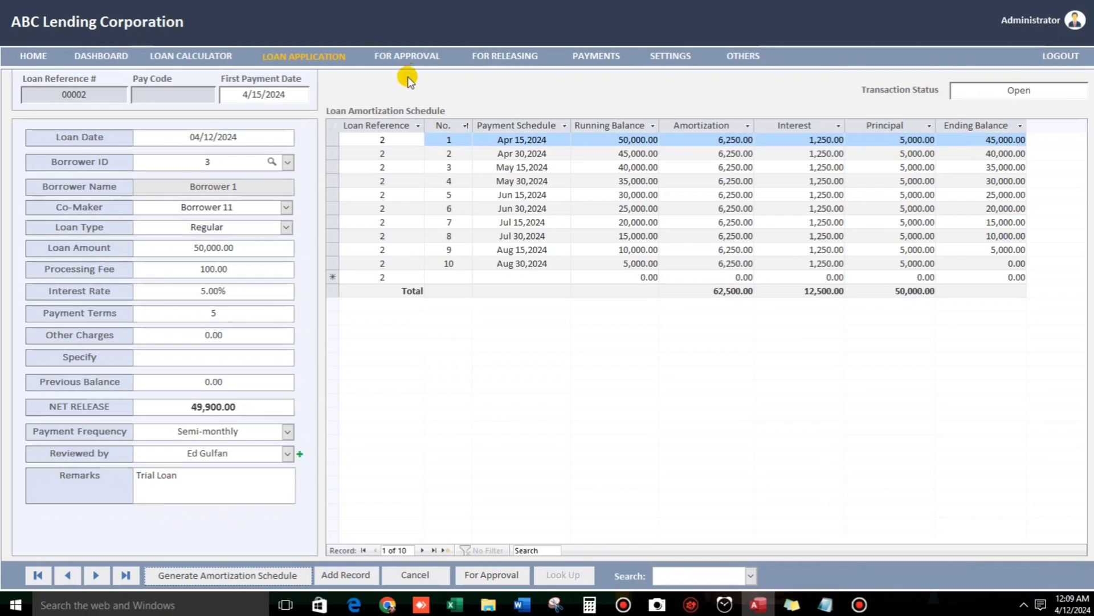
{"action": "left_click", "coordinate": [484, 576]}
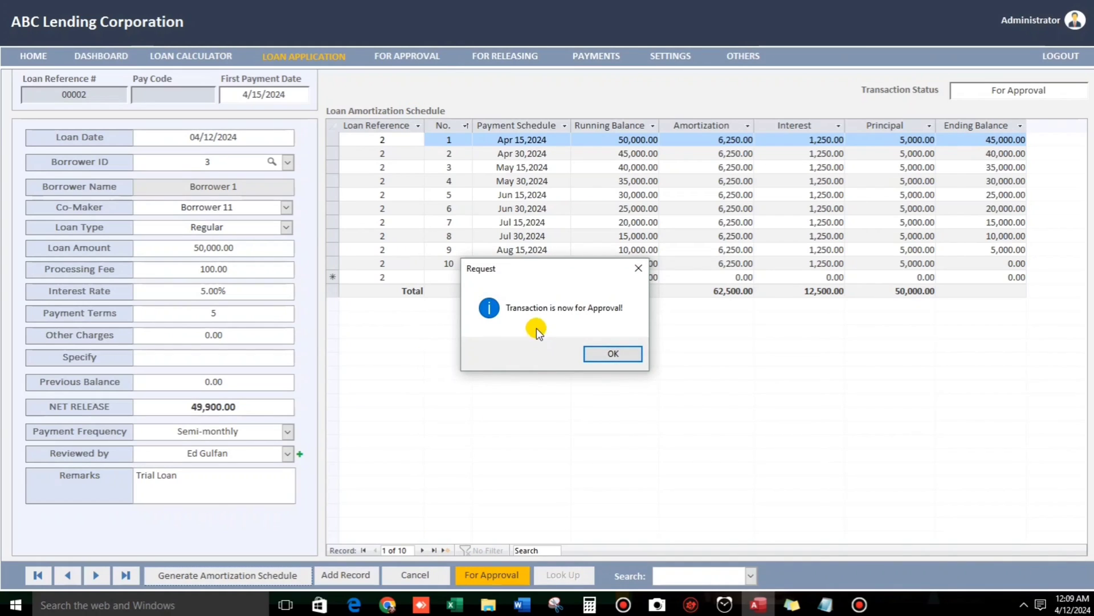
Approve Borrower 1's loan 00002 from the For Approval list, moving it to For Releasing.
{"action": "left_click", "coordinate": [597, 353]}
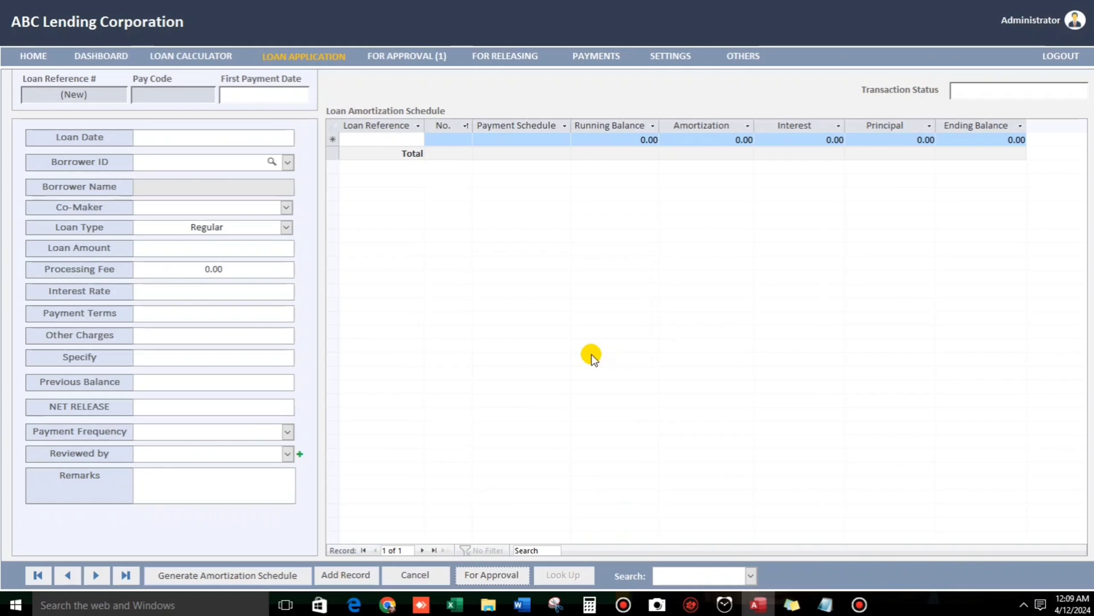
{"action": "left_click", "coordinate": [414, 56]}
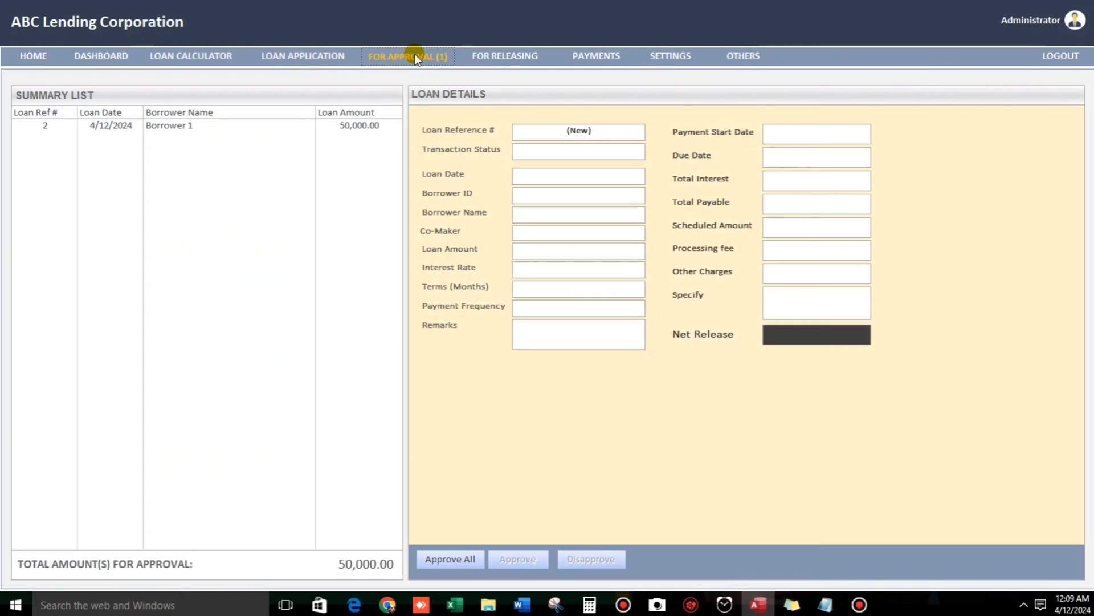
{"action": "left_click", "coordinate": [152, 127]}
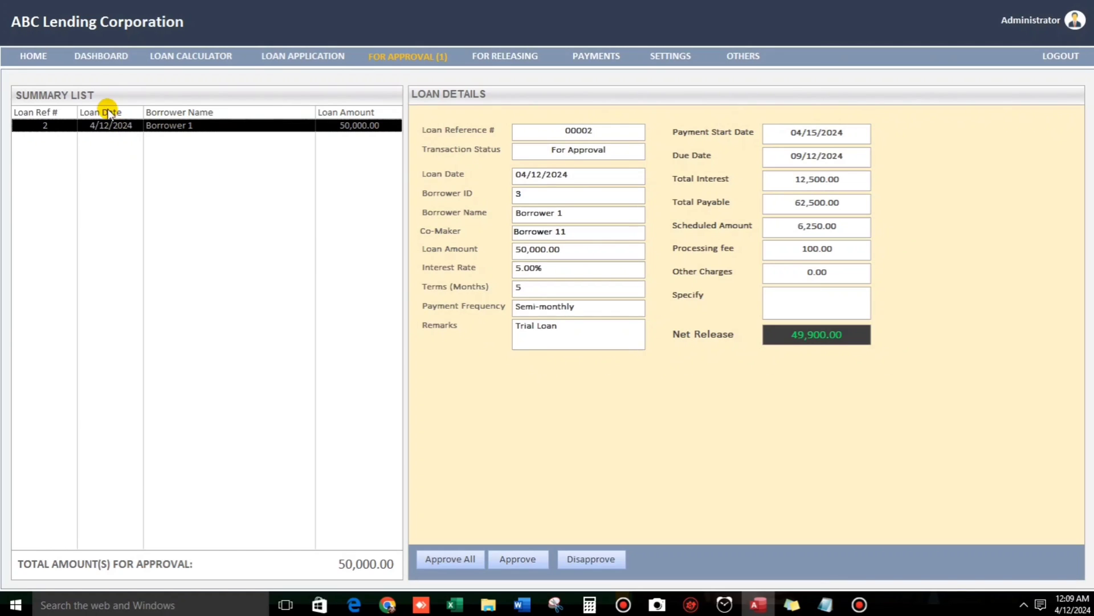
{"action": "left_click", "coordinate": [509, 555]}
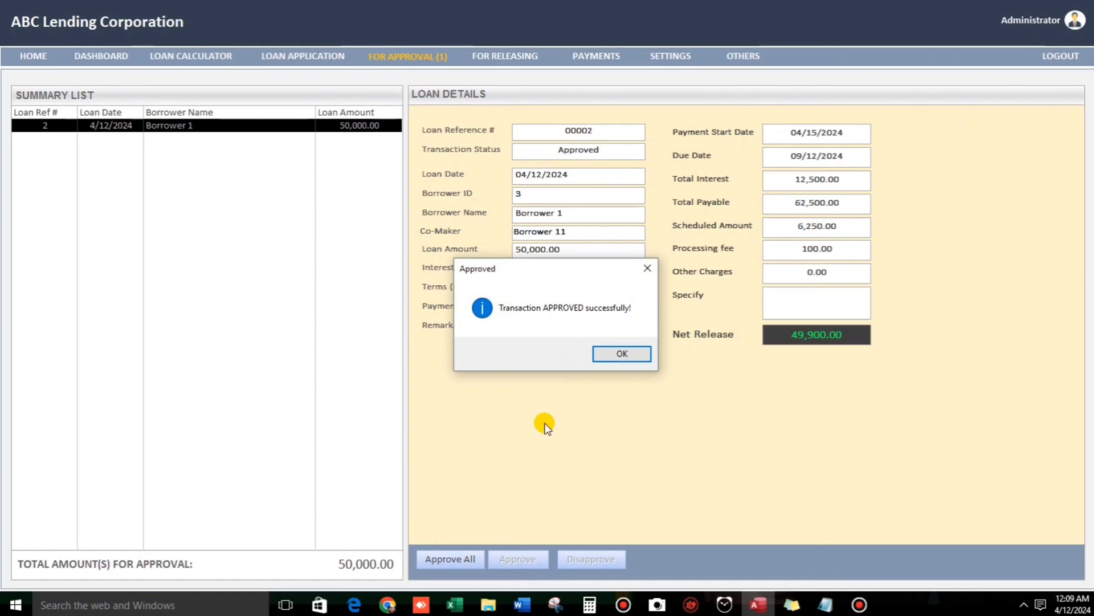
{"action": "left_click", "coordinate": [614, 357]}
Release Borrower 1's approved loan 00002 from the For Releasing list to preview its form.
{"action": "left_click", "coordinate": [506, 60]}
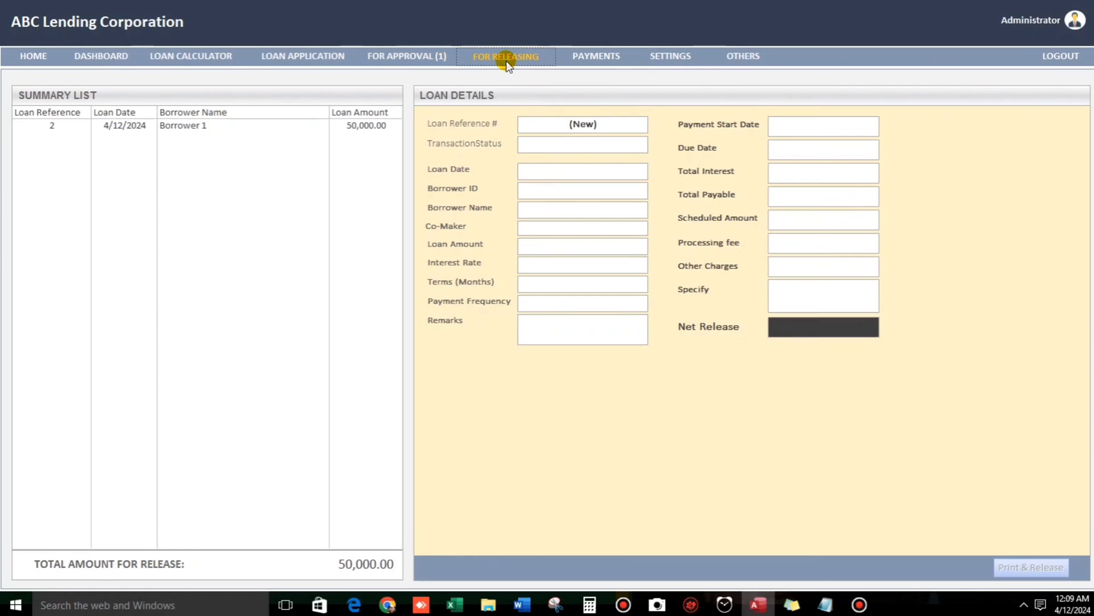
{"action": "left_click", "coordinate": [182, 126]}
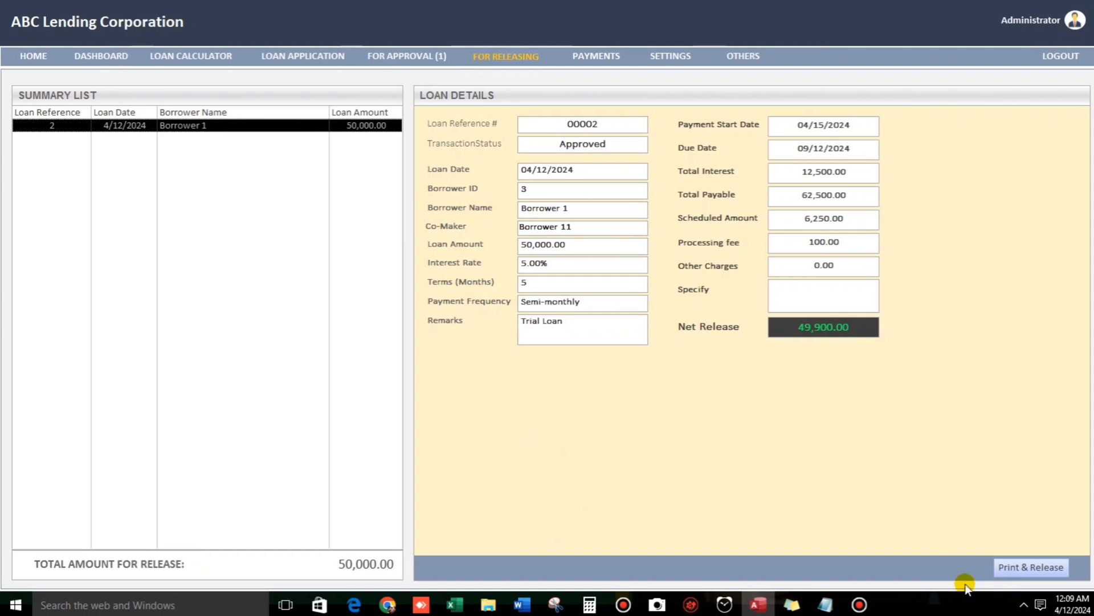
{"action": "left_click", "coordinate": [1027, 566]}
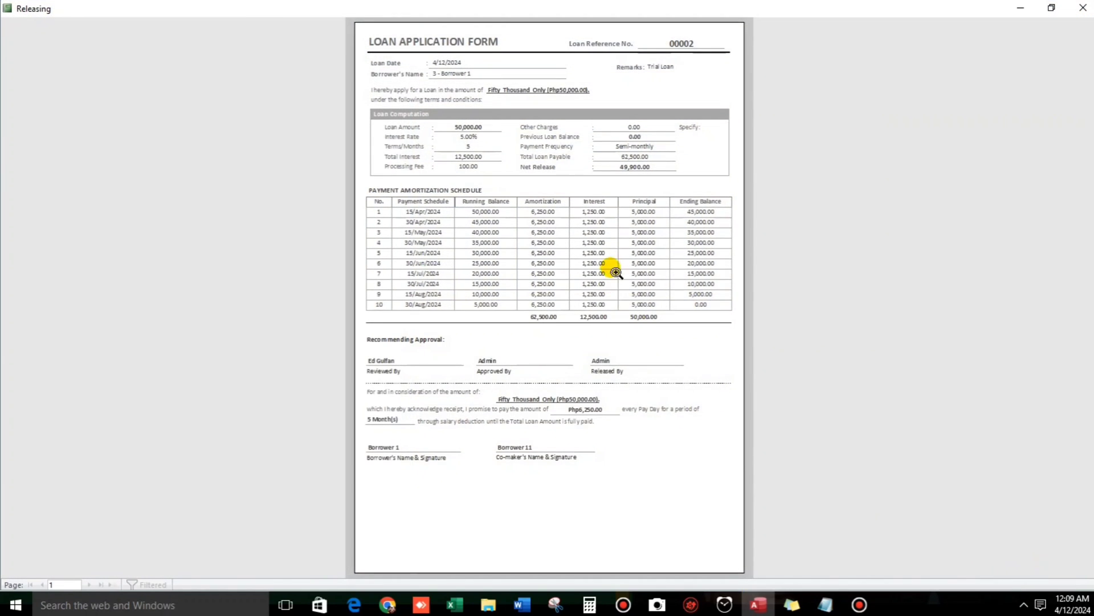
Zoom into the Loan Application Form's amortization schedule to review it, then close the preview.
{"action": "left_click", "coordinate": [616, 272]}
{"action": "left_click", "coordinate": [547, 428]}
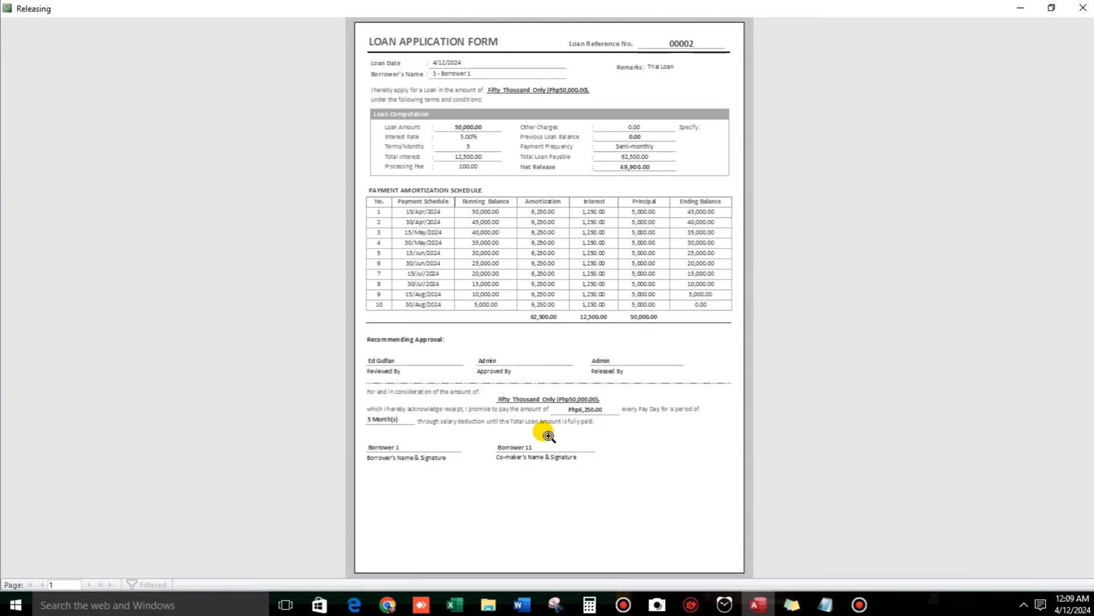
{"action": "left_click", "coordinate": [537, 275]}
{"action": "scroll", "coordinate": [451, 244], "scroll_direction": "up", "scroll_amount": 2}
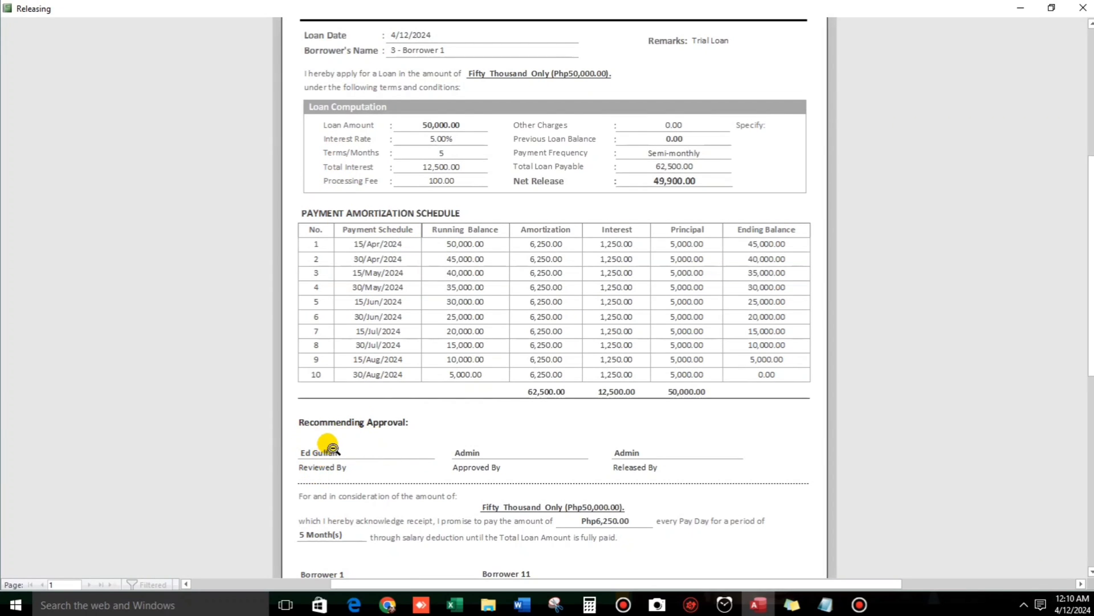
{"action": "scroll", "coordinate": [332, 448], "scroll_direction": "down", "scroll_amount": 4}
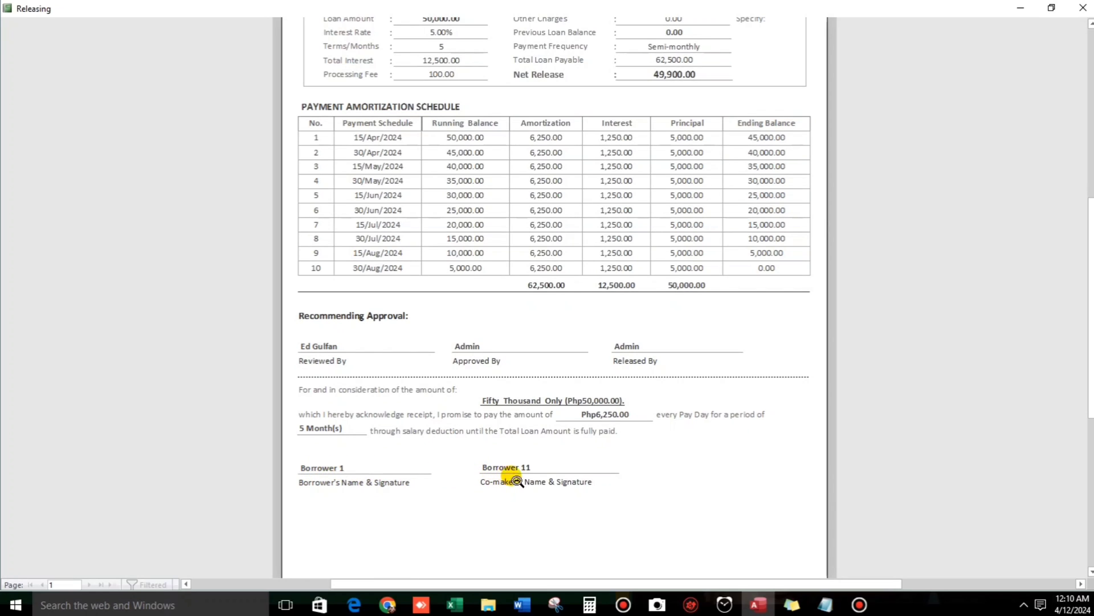
{"action": "scroll", "coordinate": [555, 420], "scroll_direction": "up", "scroll_amount": 8}
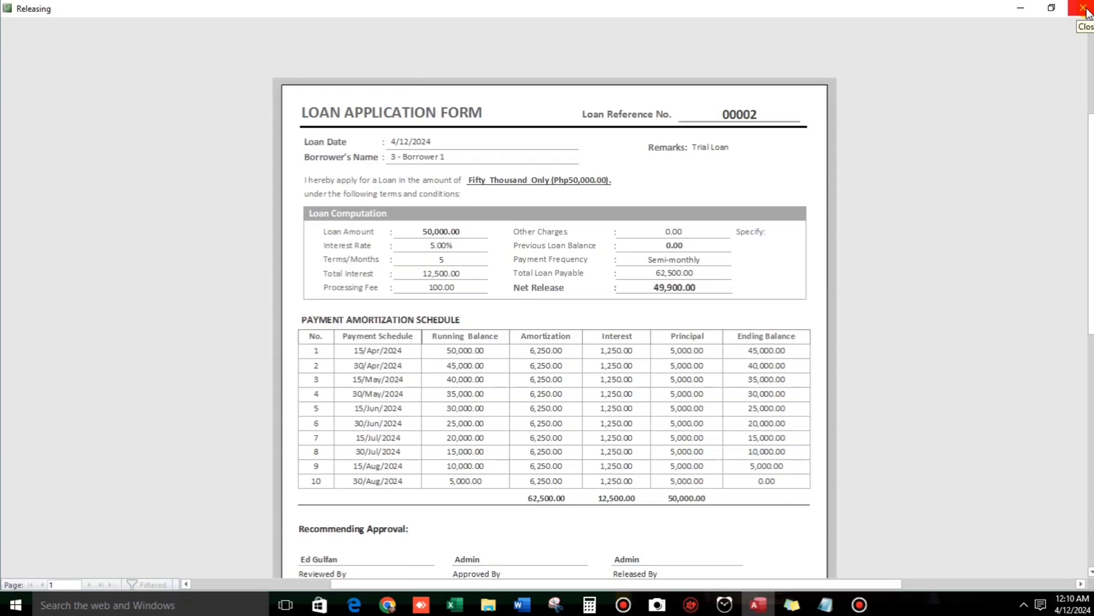
{"action": "left_click", "coordinate": [1083, 8]}
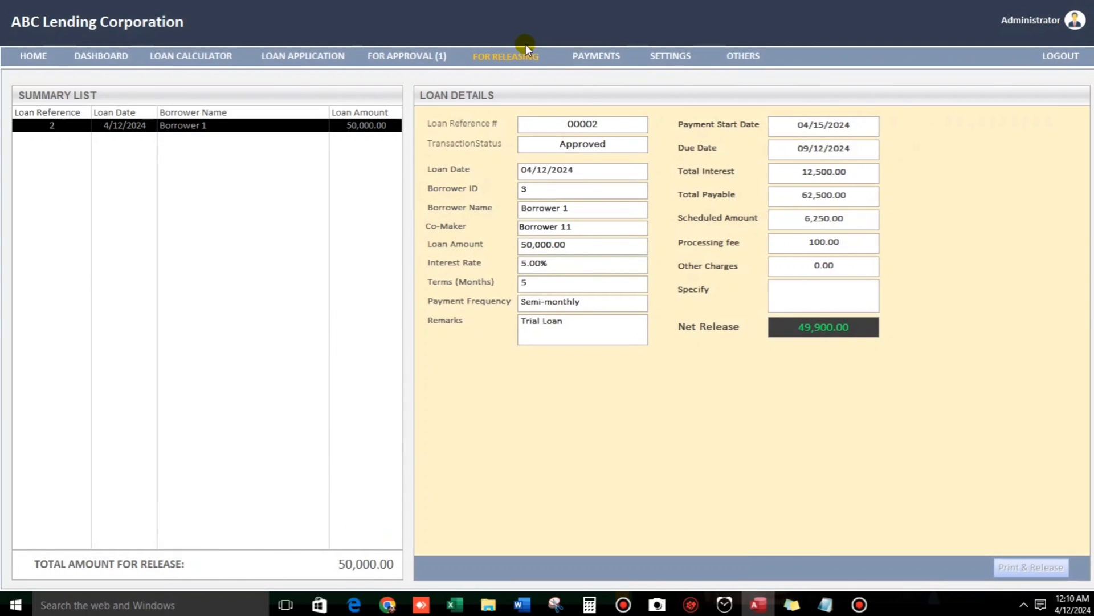
Search for borrower 1 and choose Borrower 1 (ID 3) for new payment 00001.
{"action": "left_click", "coordinate": [601, 57]}
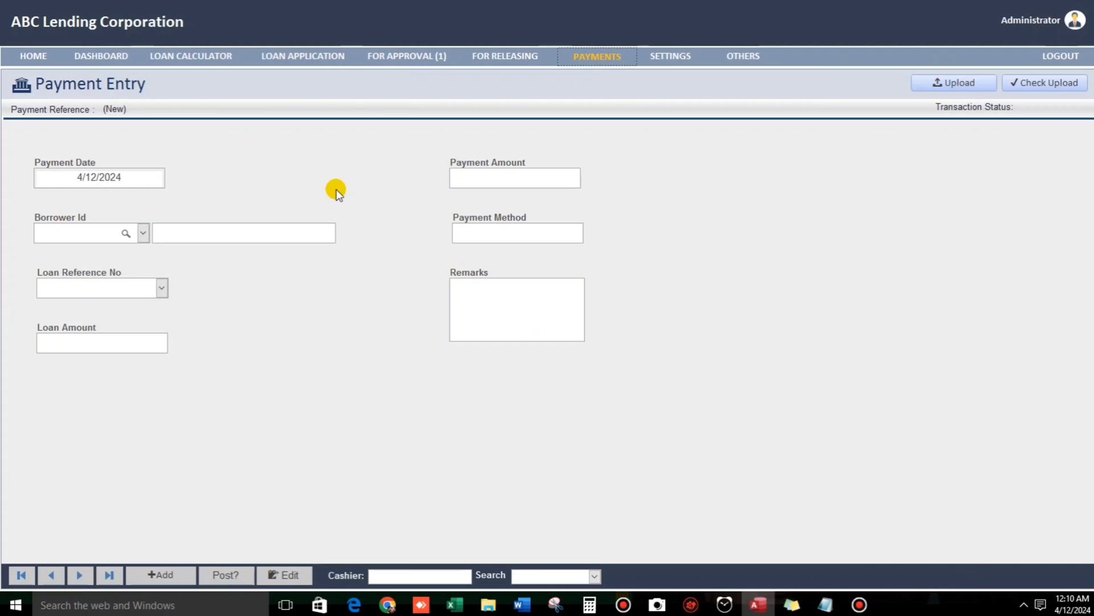
{"action": "left_click", "coordinate": [143, 233]}
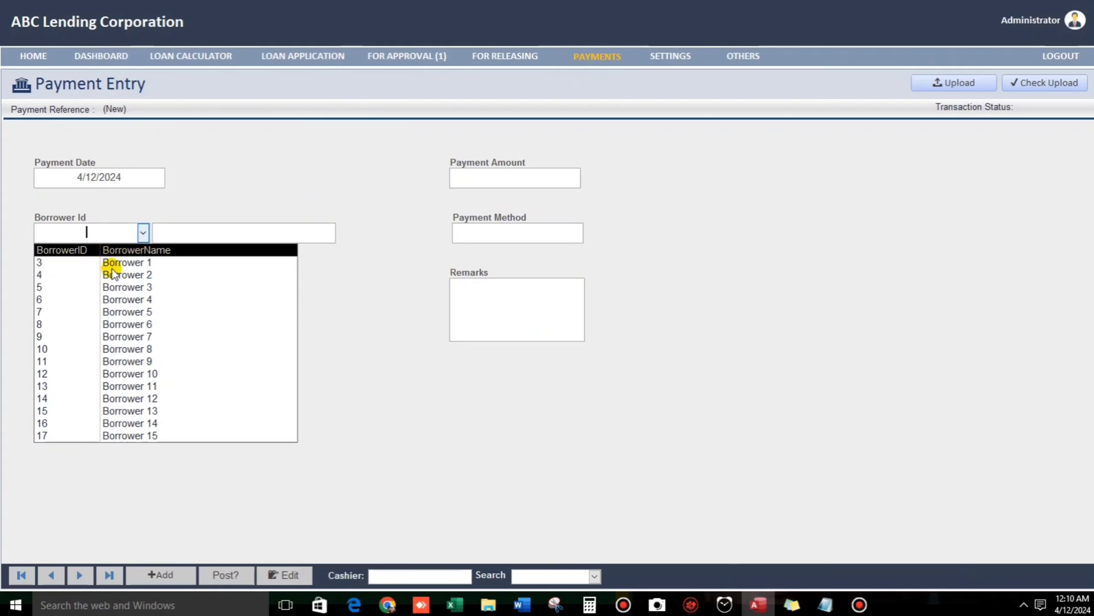
{"action": "left_click", "coordinate": [186, 194]}
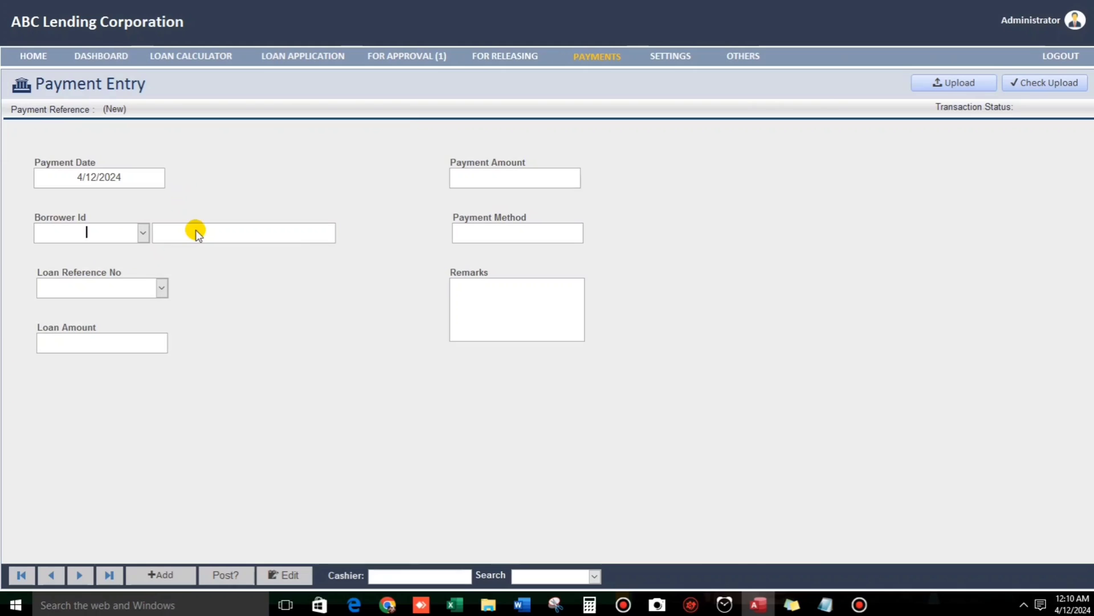
{"action": "left_click", "coordinate": [103, 287]}
{"action": "left_click", "coordinate": [127, 232]}
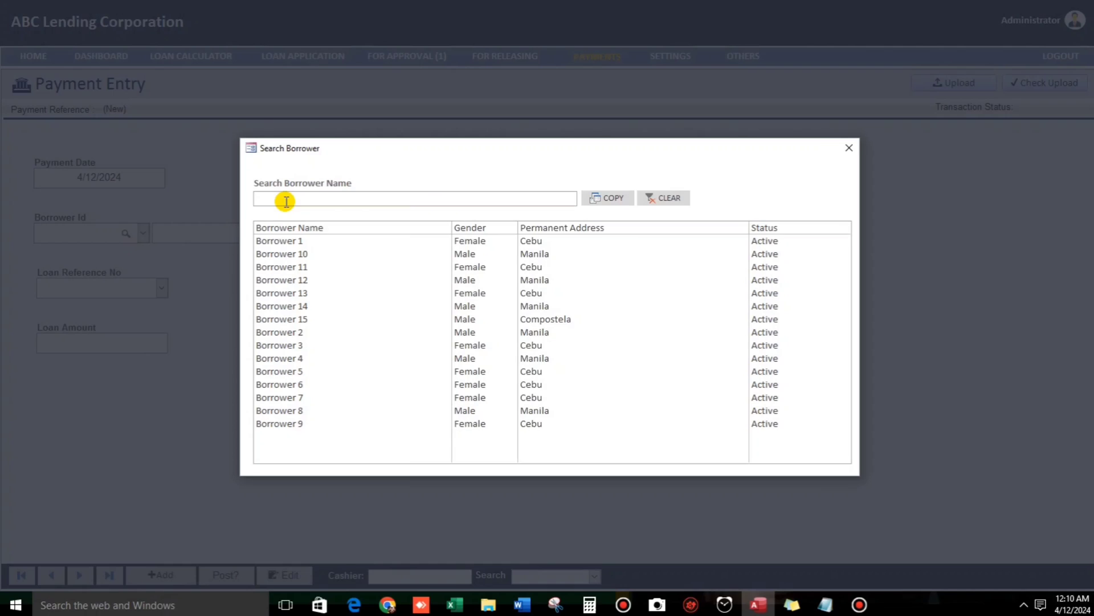
{"action": "type", "text": "c"}
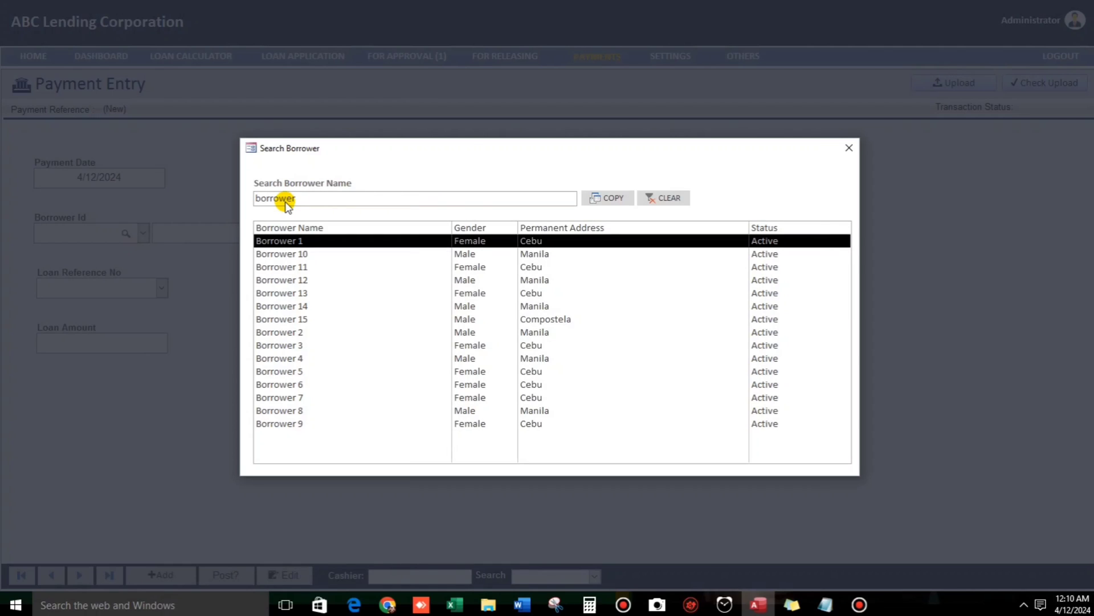
{"action": "type", "text": " 1"}
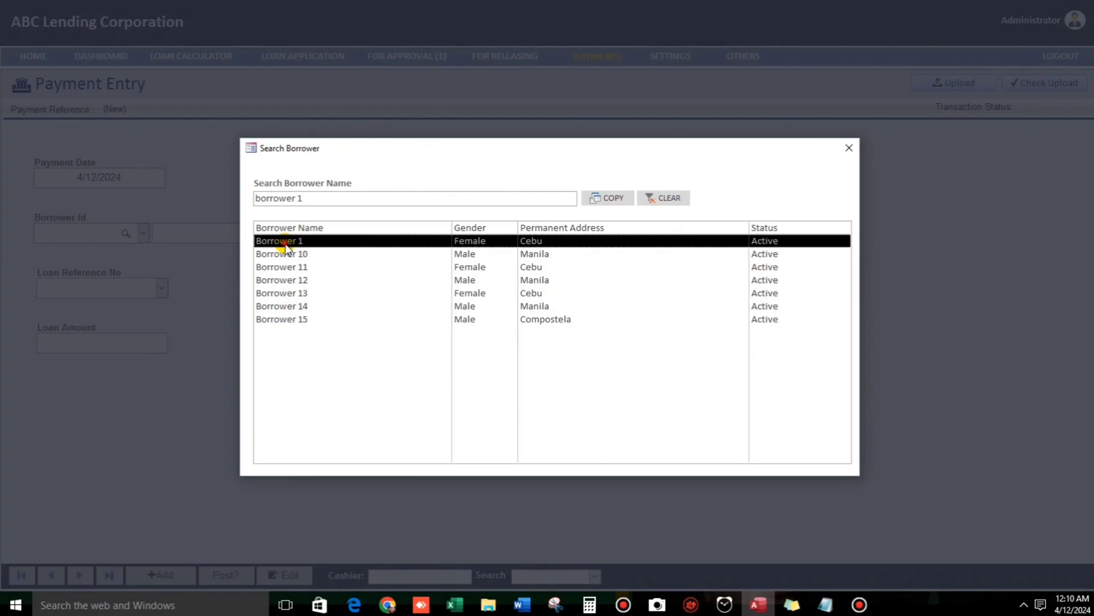
{"action": "double_click", "coordinate": [287, 242]}
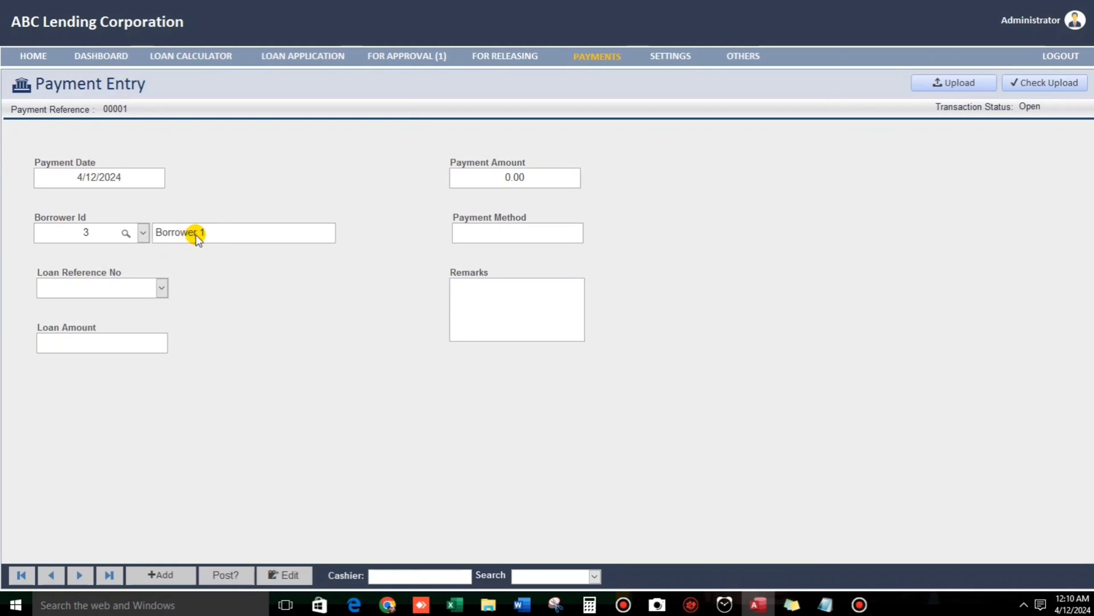
Post payment 00001 of 2,500.00 in Cash against loan 2 and acknowledge the confirmation.
{"action": "left_click", "coordinate": [161, 289]}
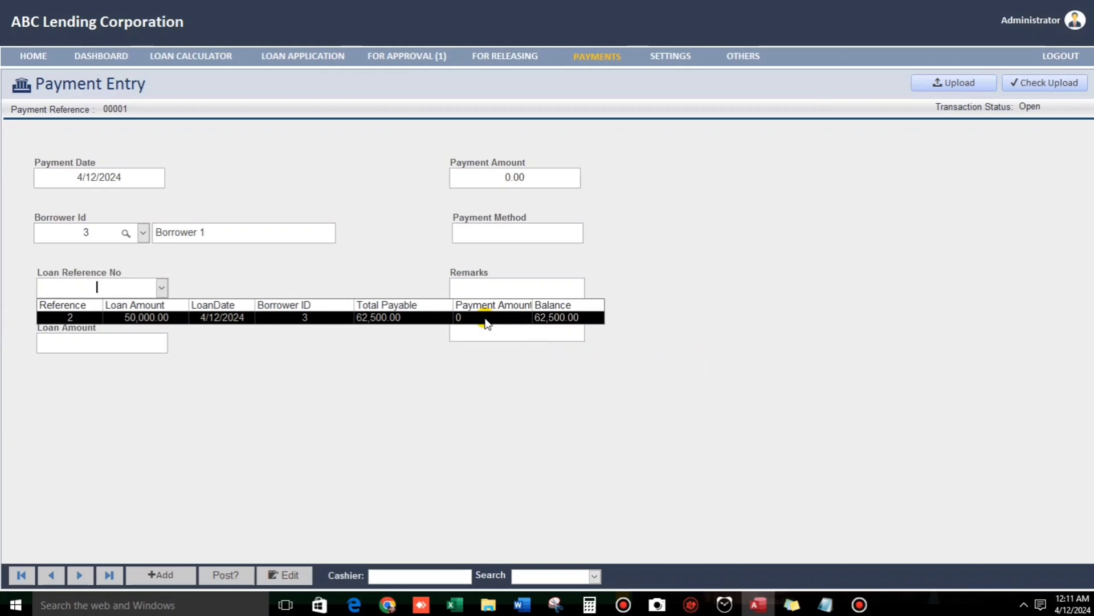
{"action": "left_click", "coordinate": [556, 317]}
{"action": "left_click", "coordinate": [515, 180]}
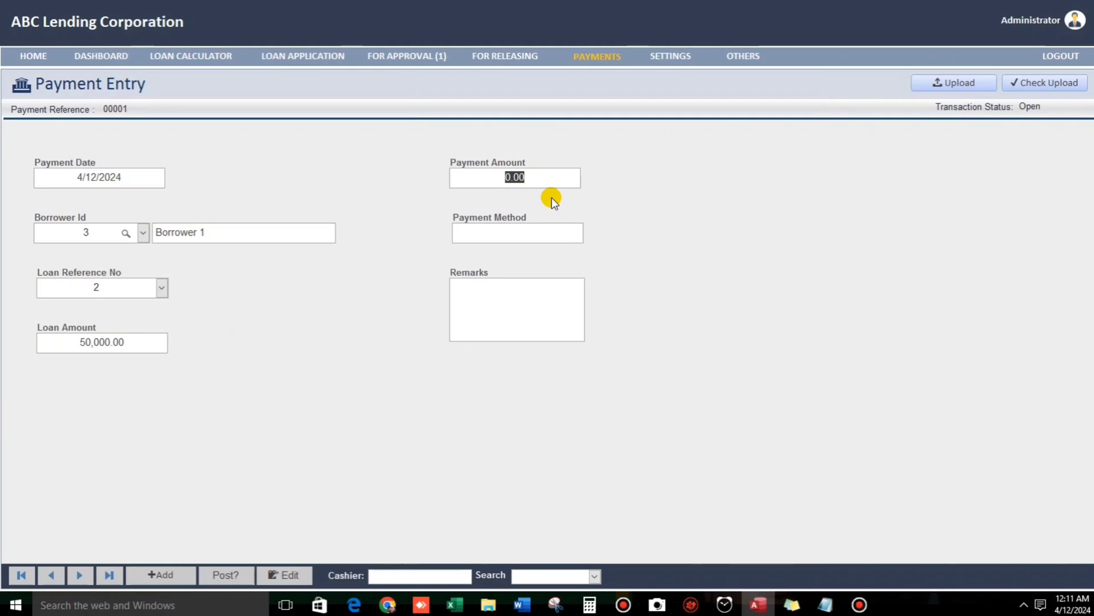
{"action": "type", "text": "2500"}
{"action": "key", "text": "Tab"}
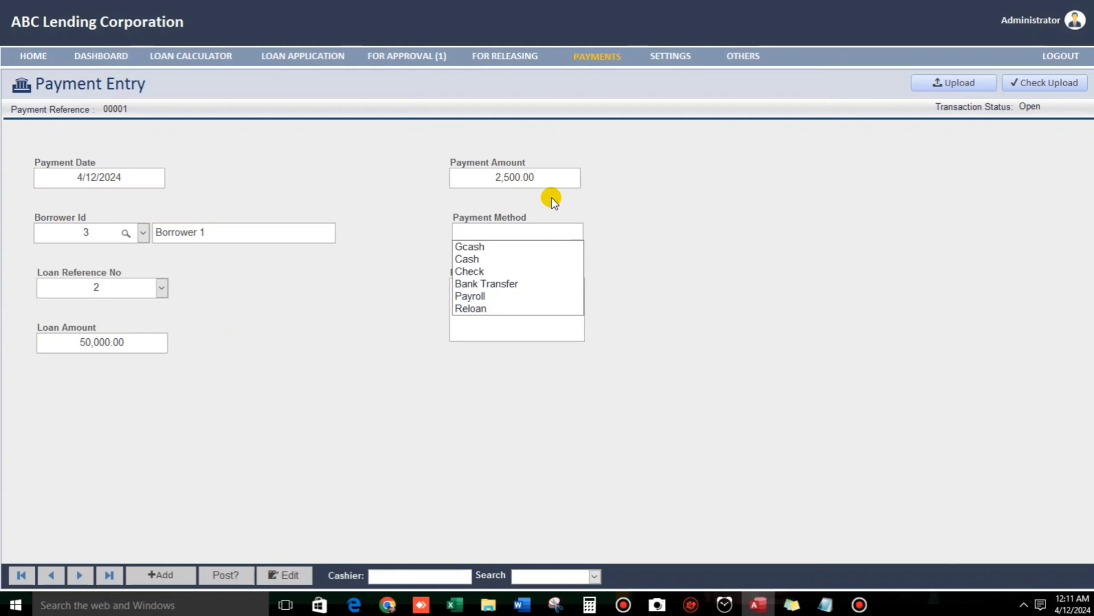
{"action": "key", "text": "Down"}
{"action": "key", "text": "Down"}
{"action": "key", "text": "Down"}
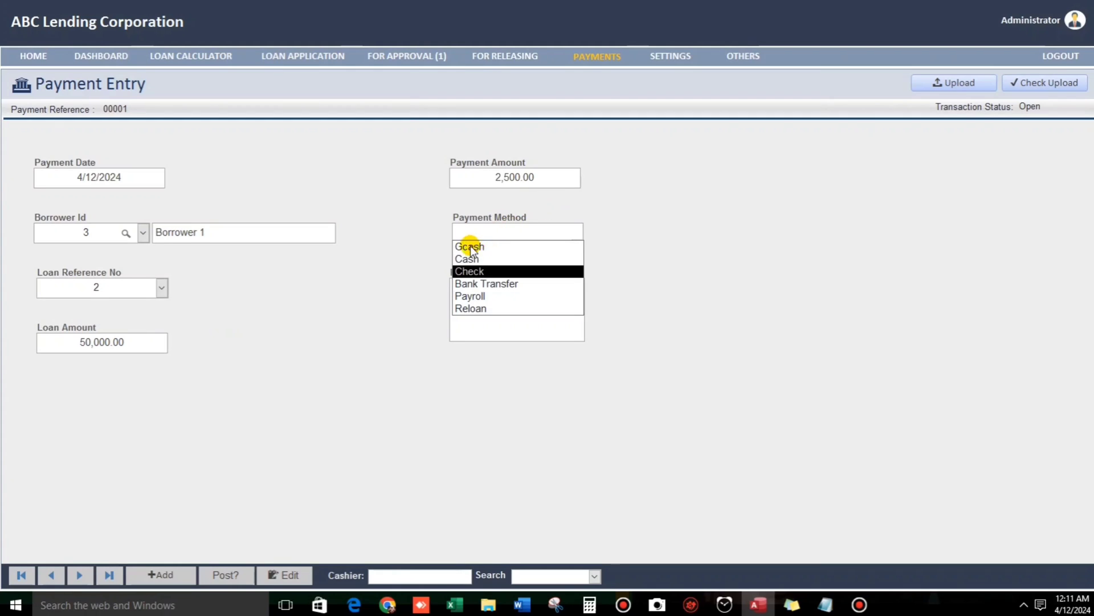
{"action": "left_click", "coordinate": [477, 261]}
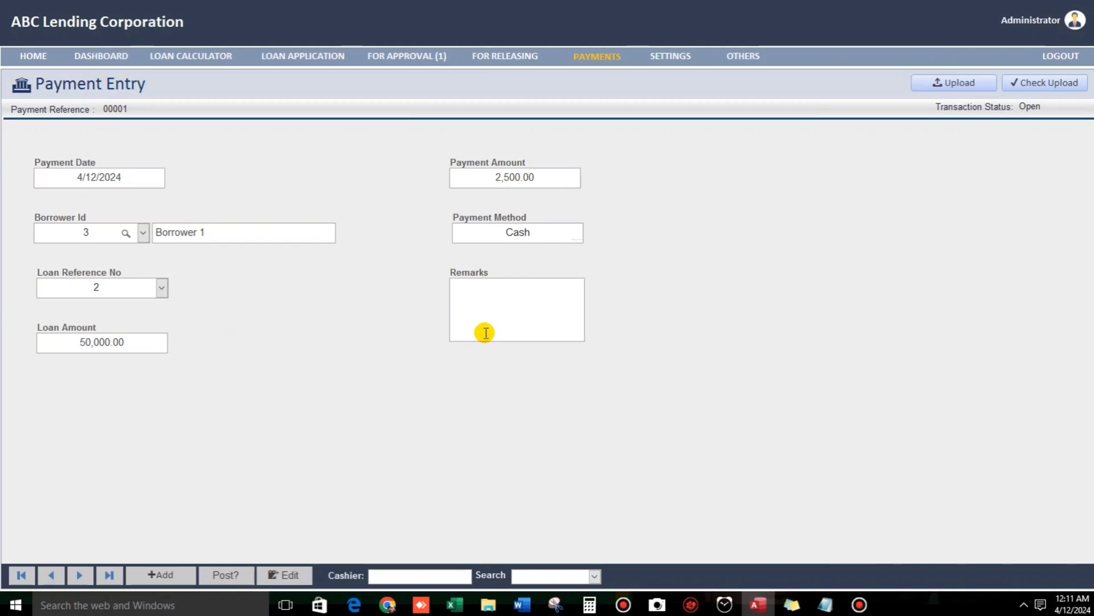
{"action": "left_click", "coordinate": [222, 576]}
{"action": "left_click", "coordinate": [587, 354]}
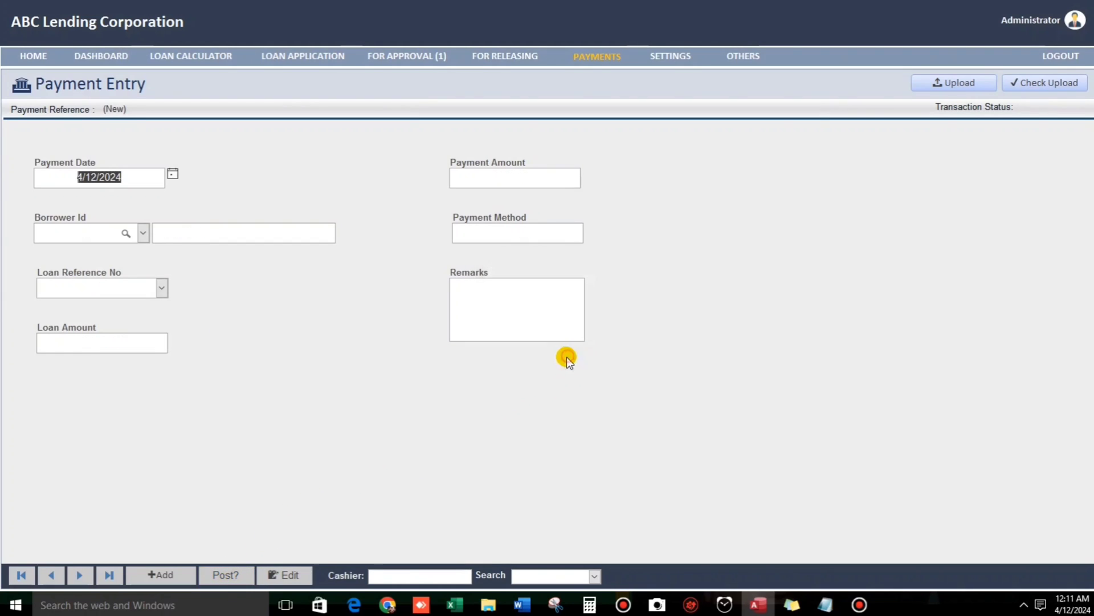
Choose Borrower 1 and loan 2 for the new payment.
{"action": "left_click", "coordinate": [143, 234]}
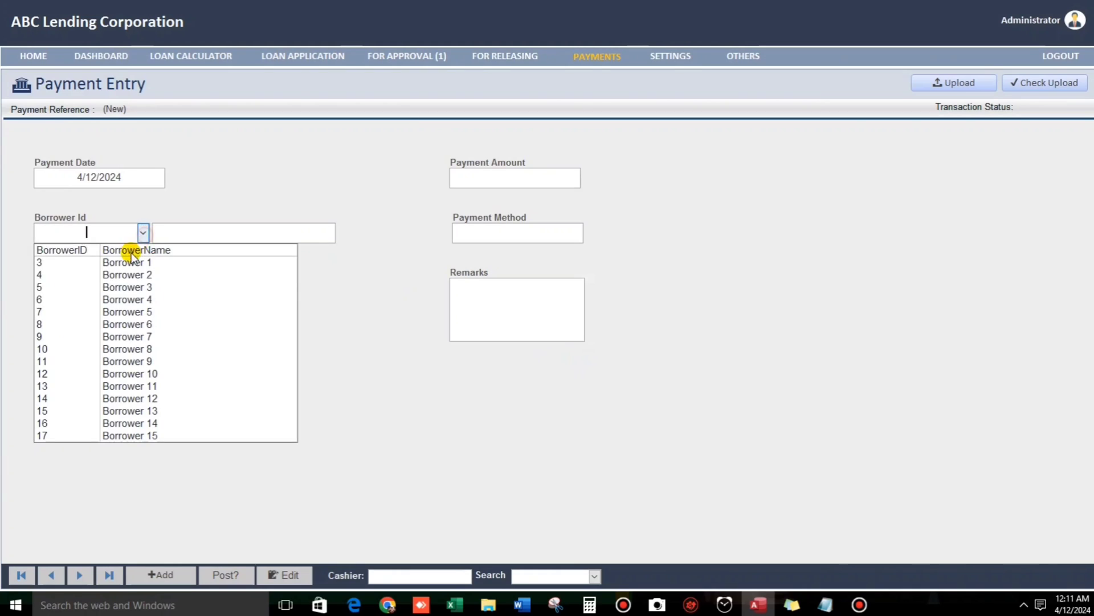
{"action": "left_click", "coordinate": [129, 263]}
{"action": "left_click", "coordinate": [161, 287]}
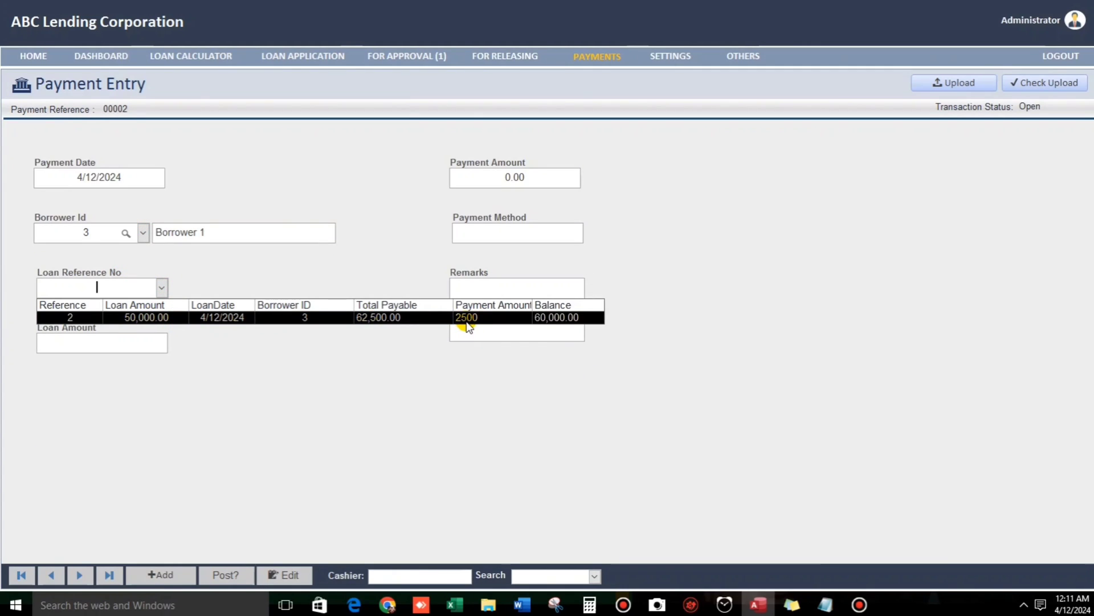
{"action": "left_click", "coordinate": [166, 317]}
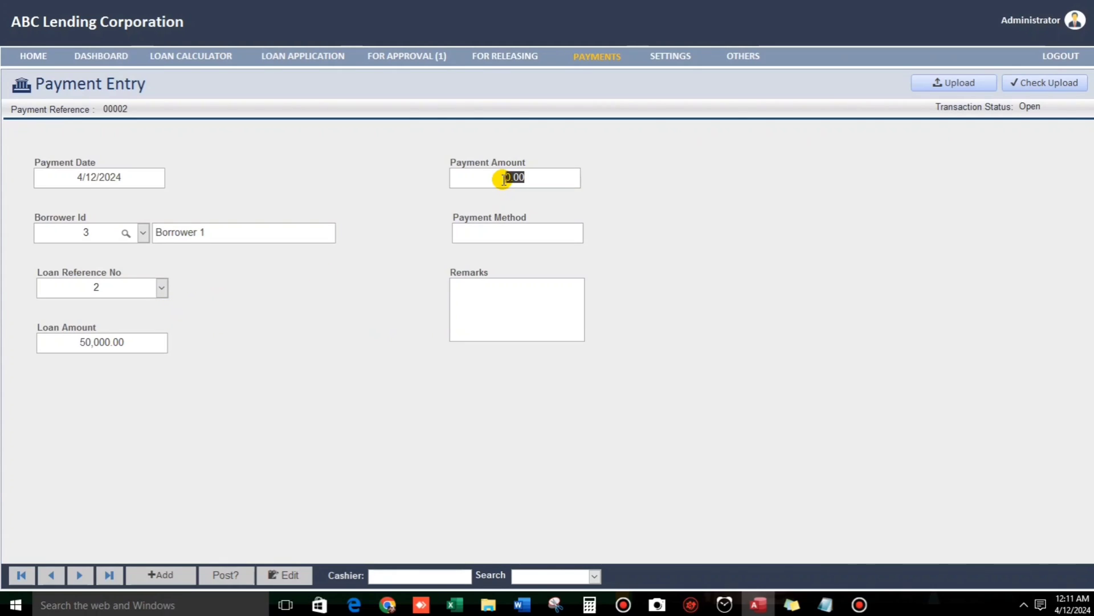
Post 5,000.00 by Bank Transfer with remark 'Trial' and acknowledge the confirmation.
{"action": "type", "text": "5000"}
{"action": "key", "text": "Tab"}
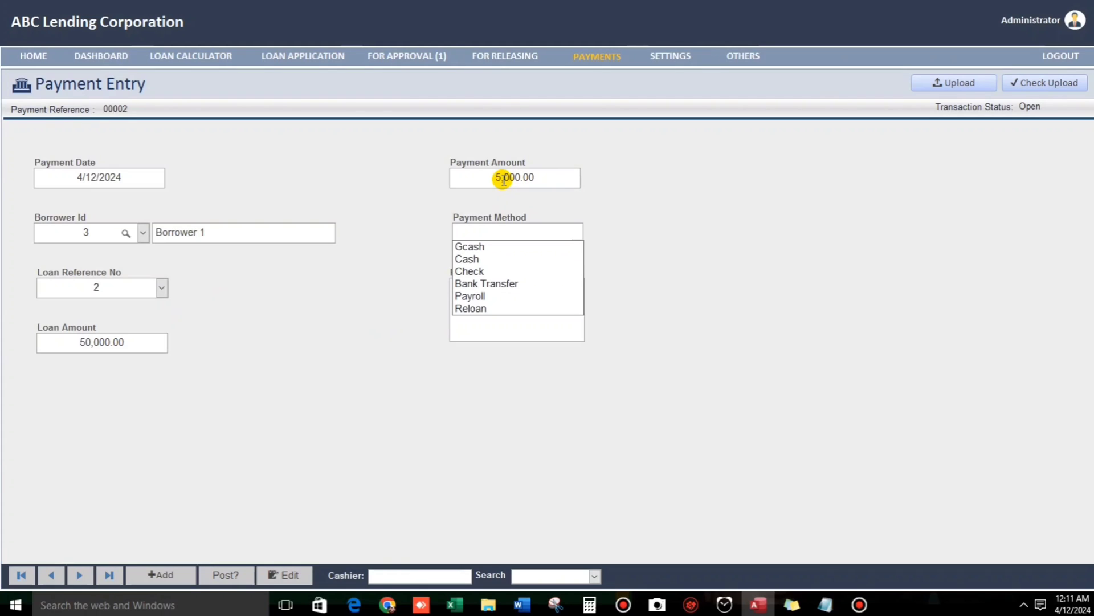
{"action": "left_click", "coordinate": [478, 284]}
{"action": "left_click", "coordinate": [518, 317]}
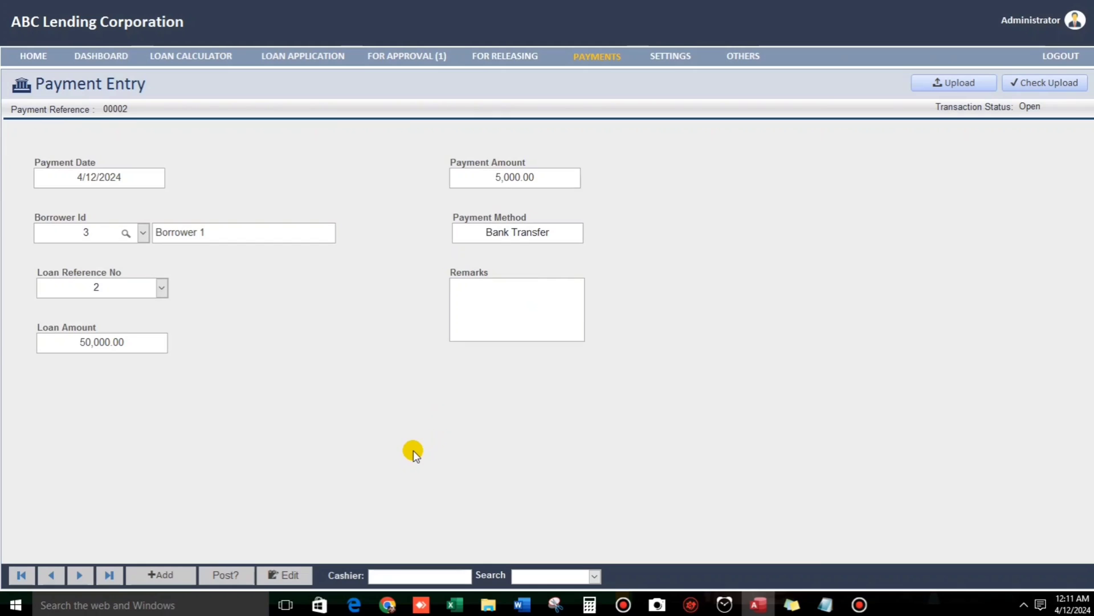
{"action": "type", "text": "Trial"}
{"action": "left_click", "coordinate": [257, 577]}
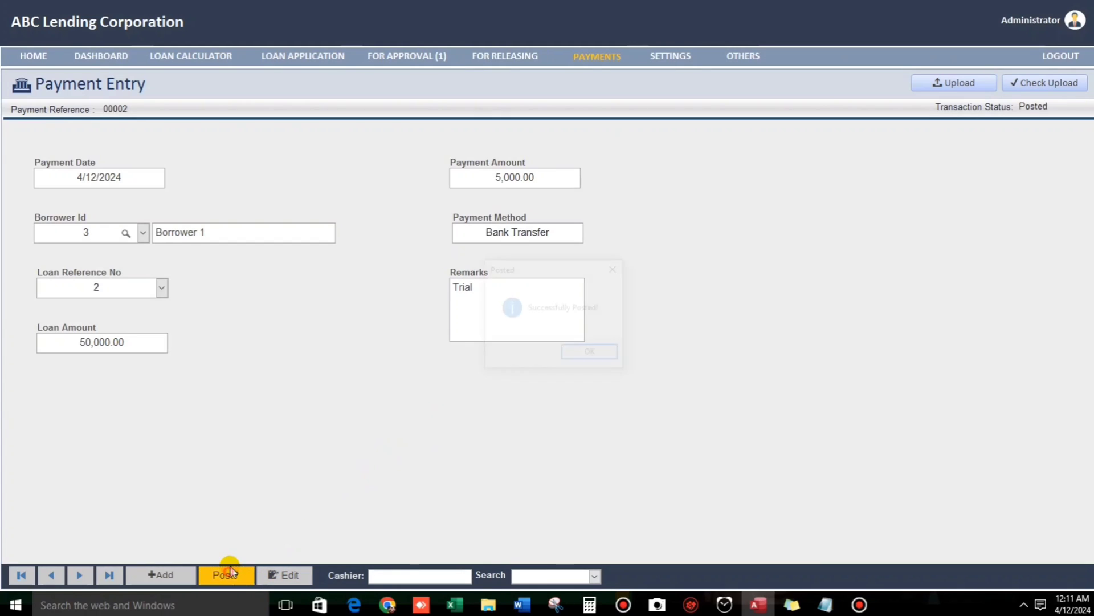
{"action": "left_click", "coordinate": [586, 353]}
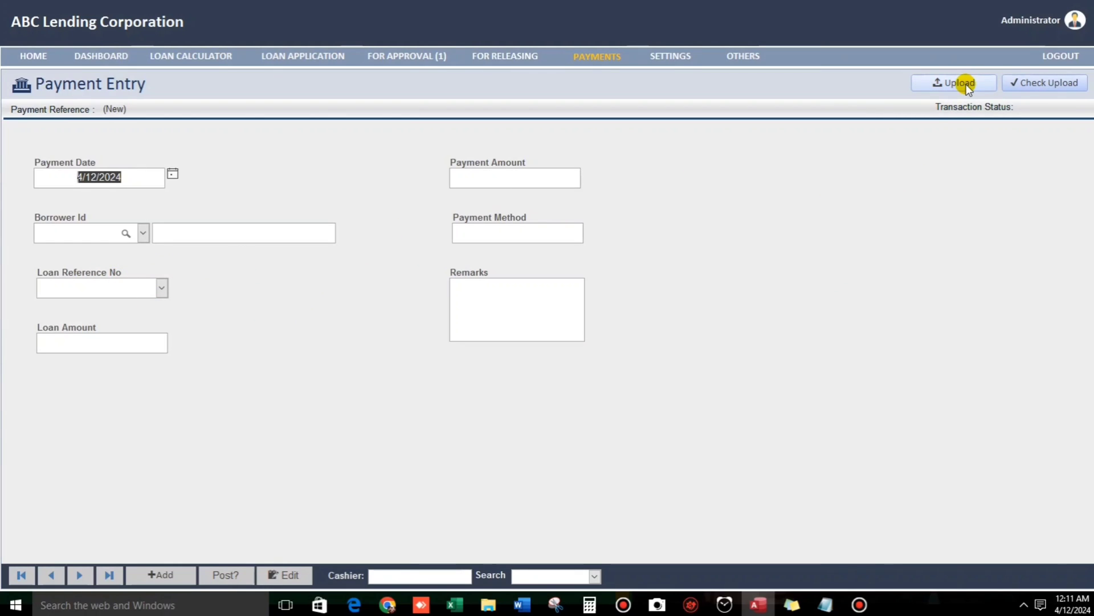
Open the Payment_Upload_Checking window and close it again.
{"action": "left_click", "coordinate": [1050, 82]}
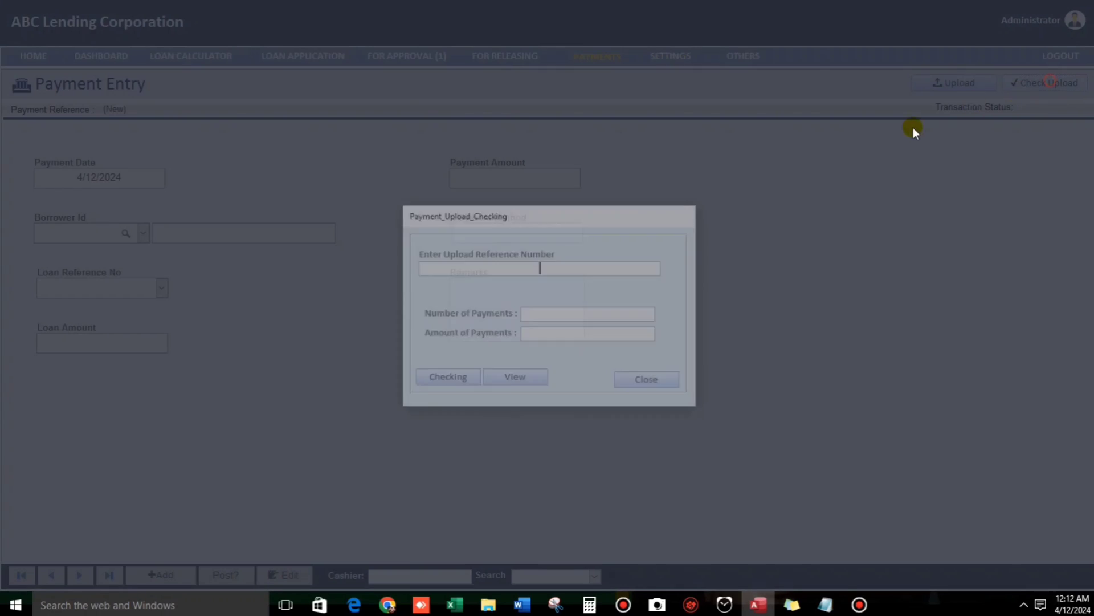
{"action": "left_click", "coordinate": [653, 381]}
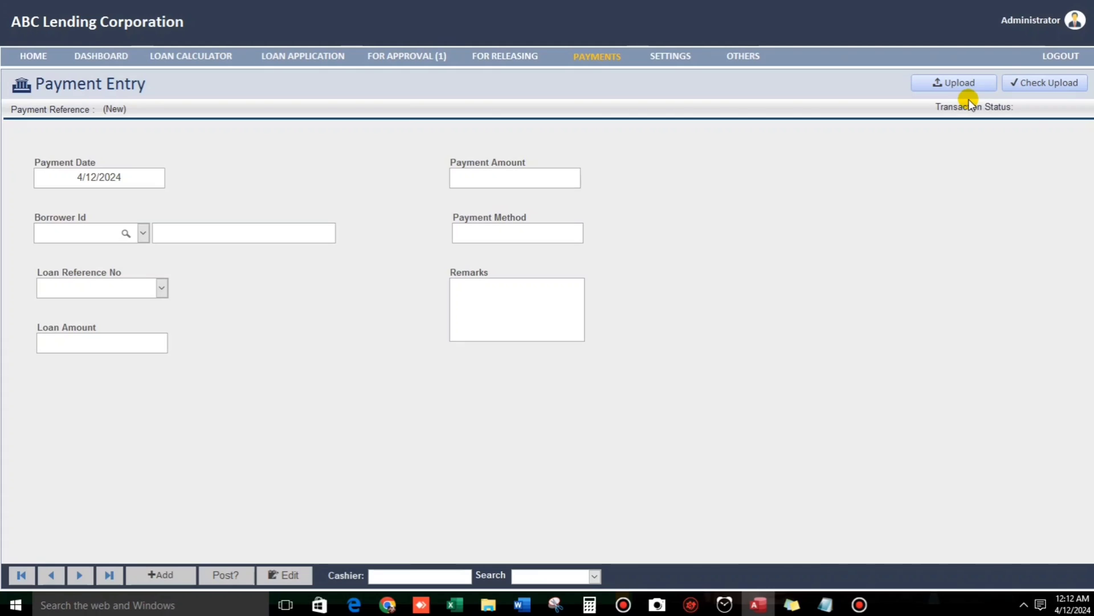
Look up Borrower 1 in Loan Balance and open loan 00002's payment history.
{"action": "left_click", "coordinate": [735, 55]}
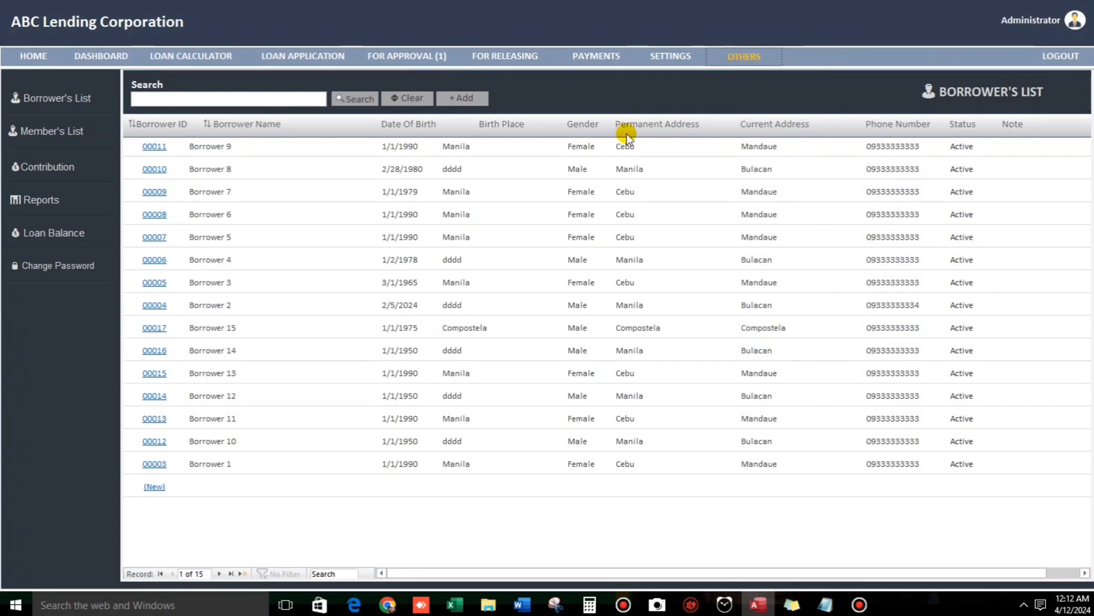
{"action": "left_click", "coordinate": [62, 234]}
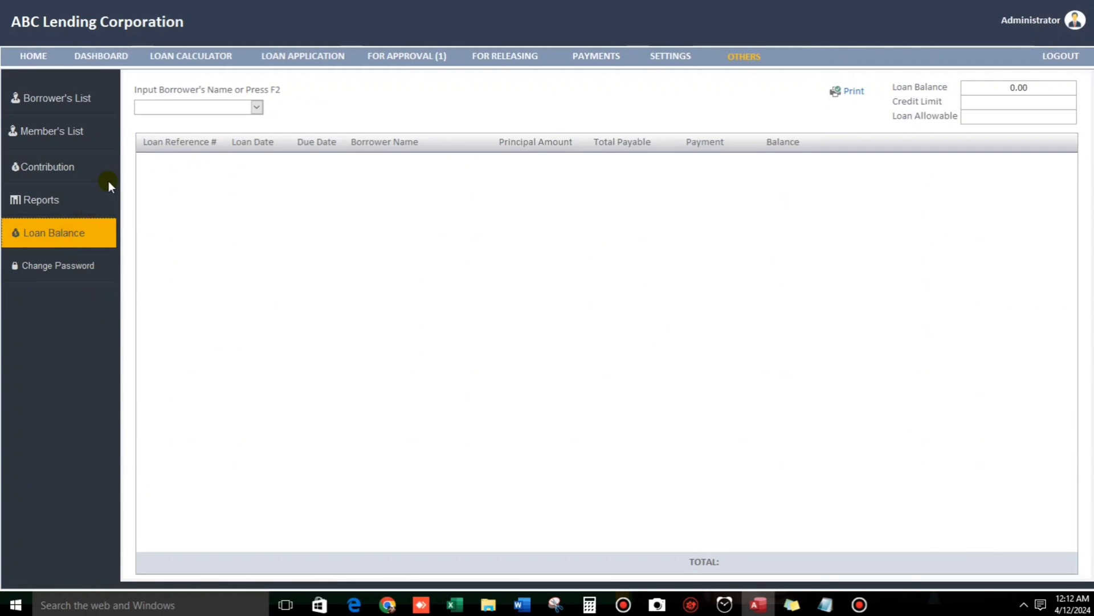
{"action": "left_click", "coordinate": [256, 107]}
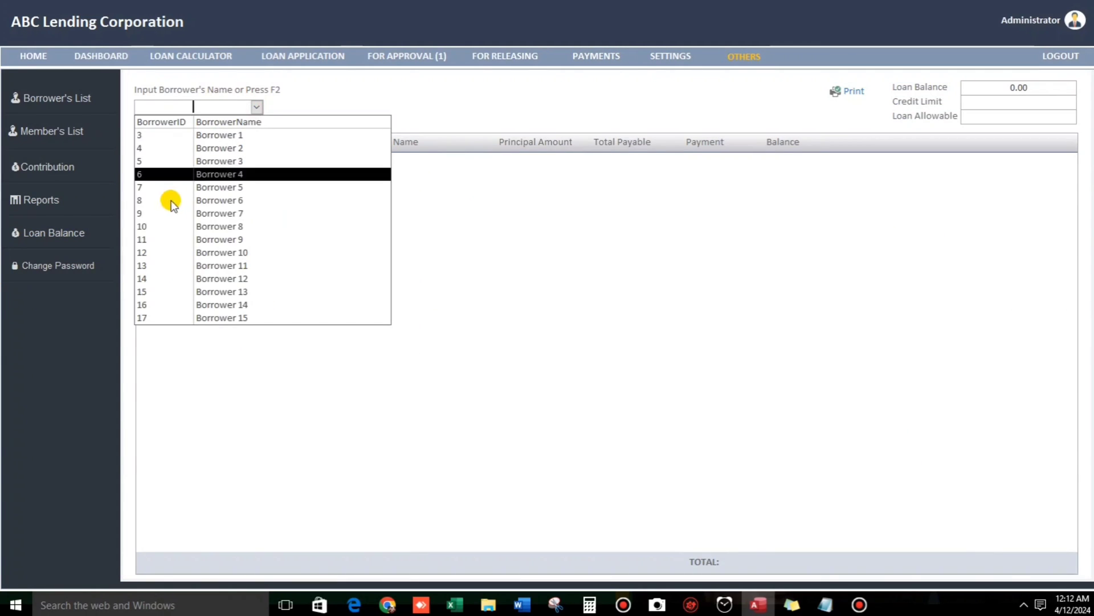
{"action": "left_click", "coordinate": [219, 135]}
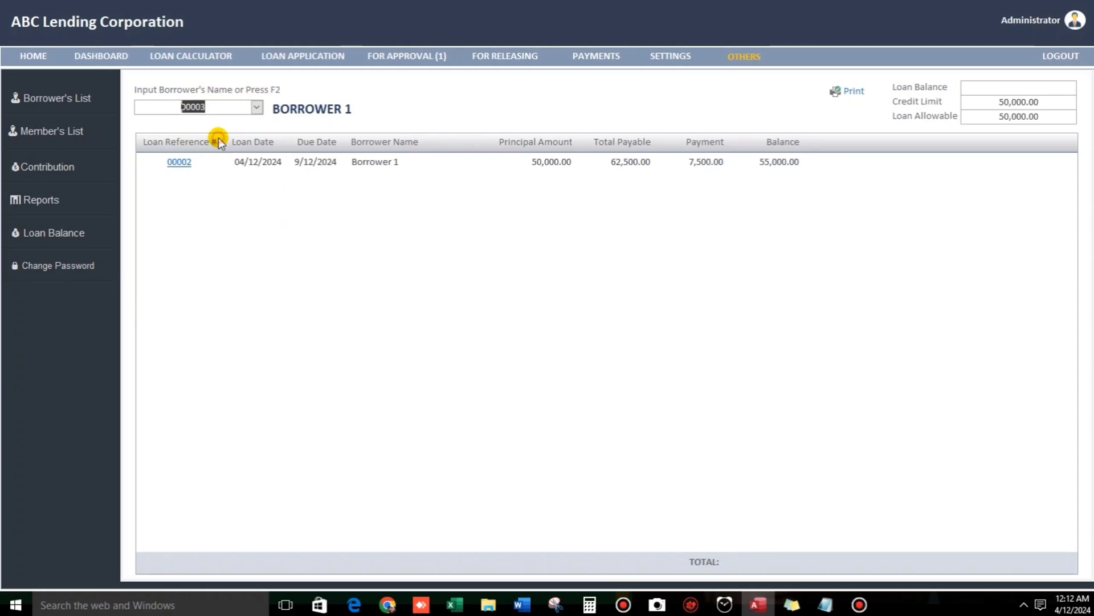
{"action": "left_click", "coordinate": [179, 162]}
Zoom in and out to review the Loan History report, then close it.
{"action": "left_click", "coordinate": [454, 184]}
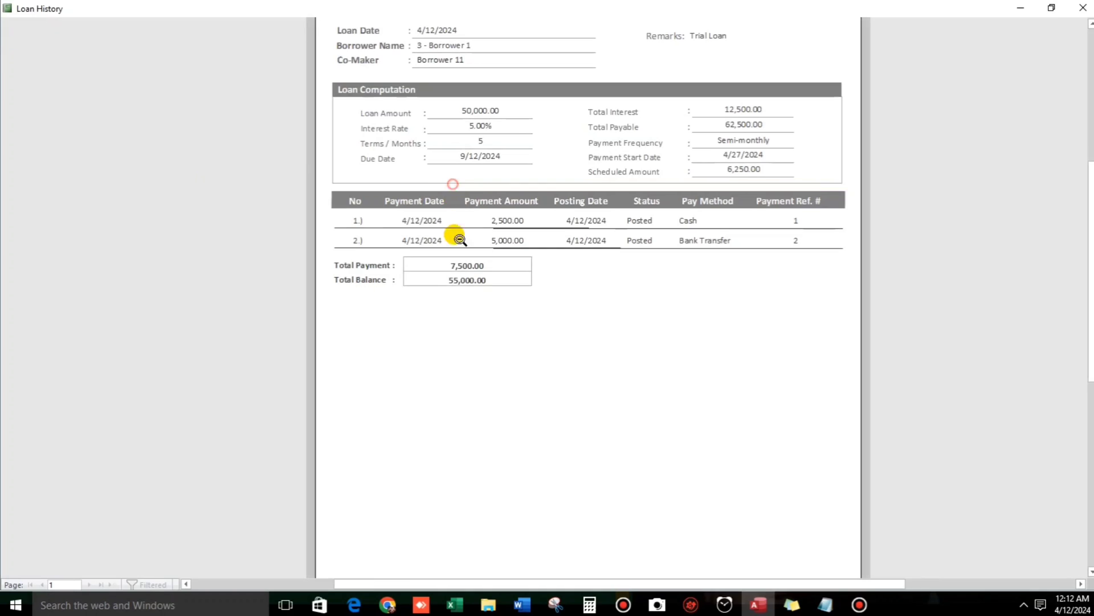
{"action": "scroll", "coordinate": [458, 282], "scroll_direction": "up", "scroll_amount": 1}
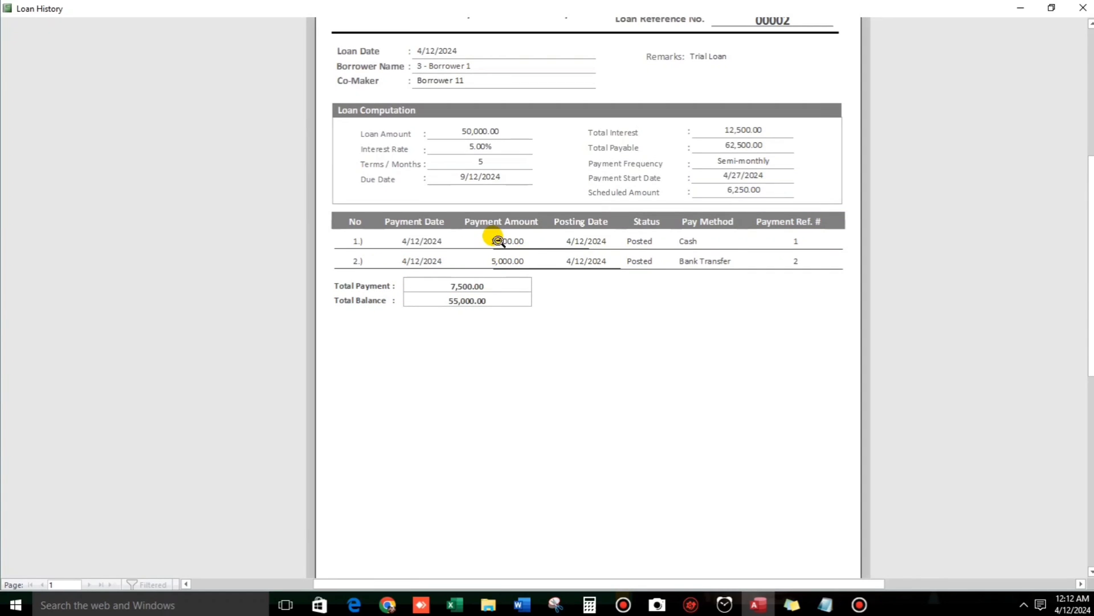
{"action": "left_click", "coordinate": [530, 261]}
{"action": "left_click", "coordinate": [471, 226]}
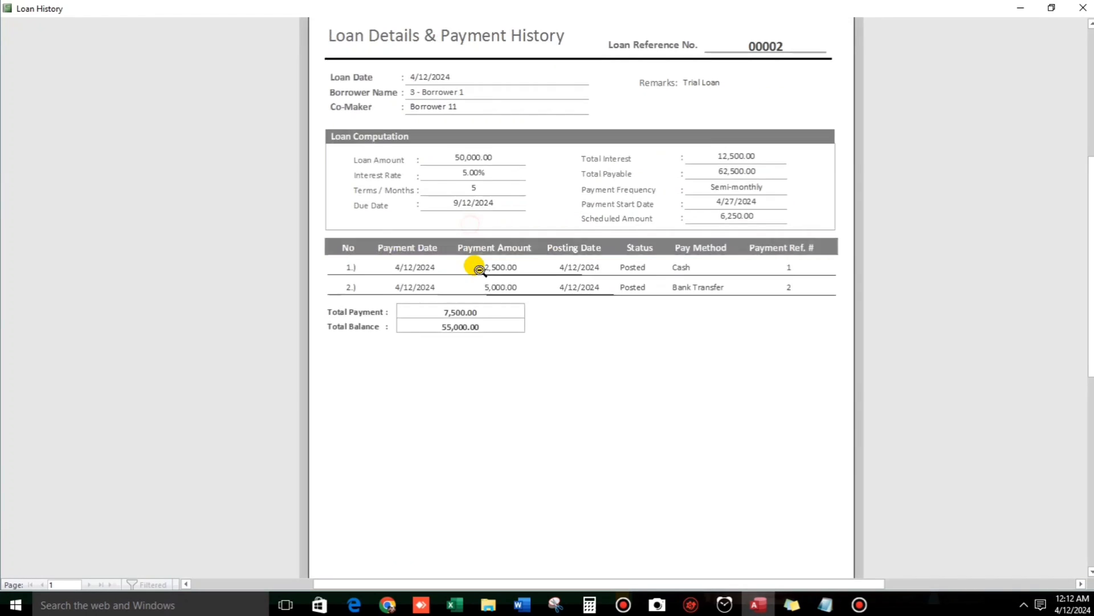
{"action": "scroll", "coordinate": [473, 267], "scroll_direction": "up", "scroll_amount": 1}
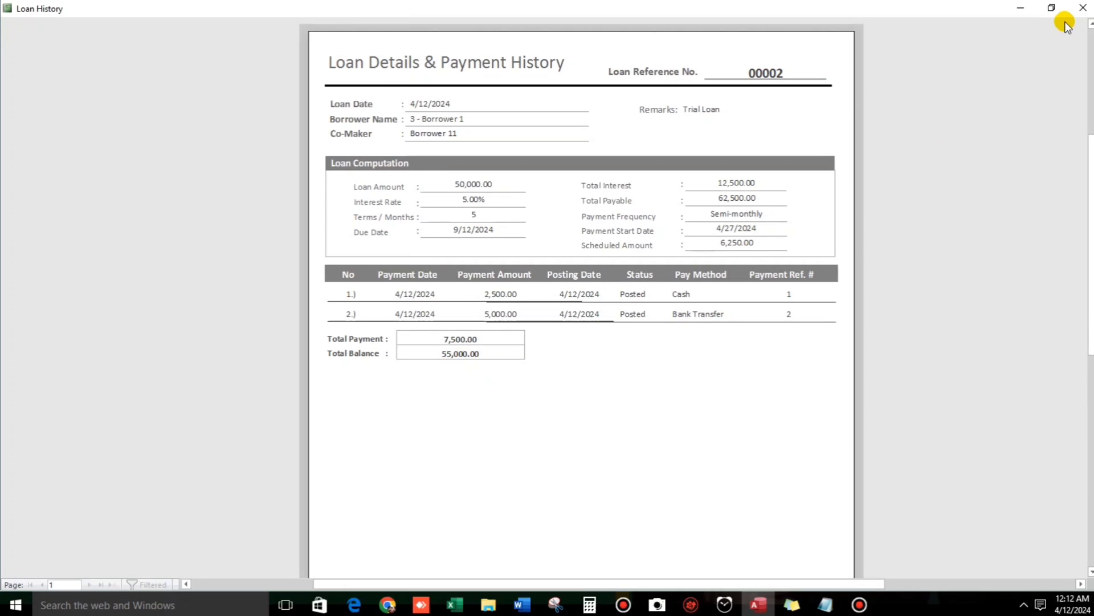
{"action": "left_click", "coordinate": [1082, 8]}
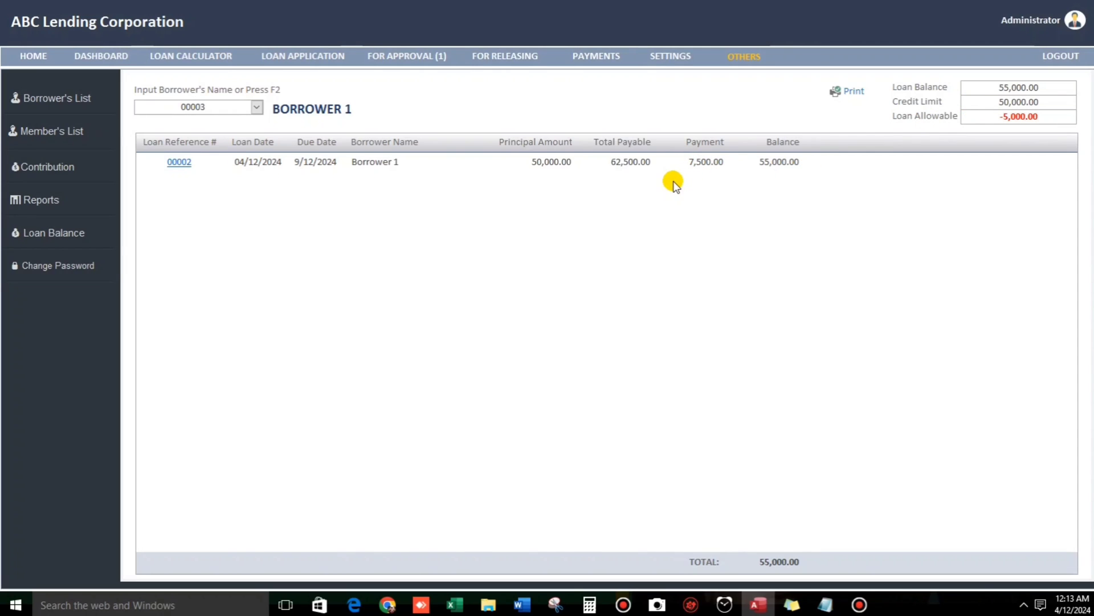
Start a new loan application for Borrower 1 with loan type Regular.
{"action": "left_click", "coordinate": [302, 55]}
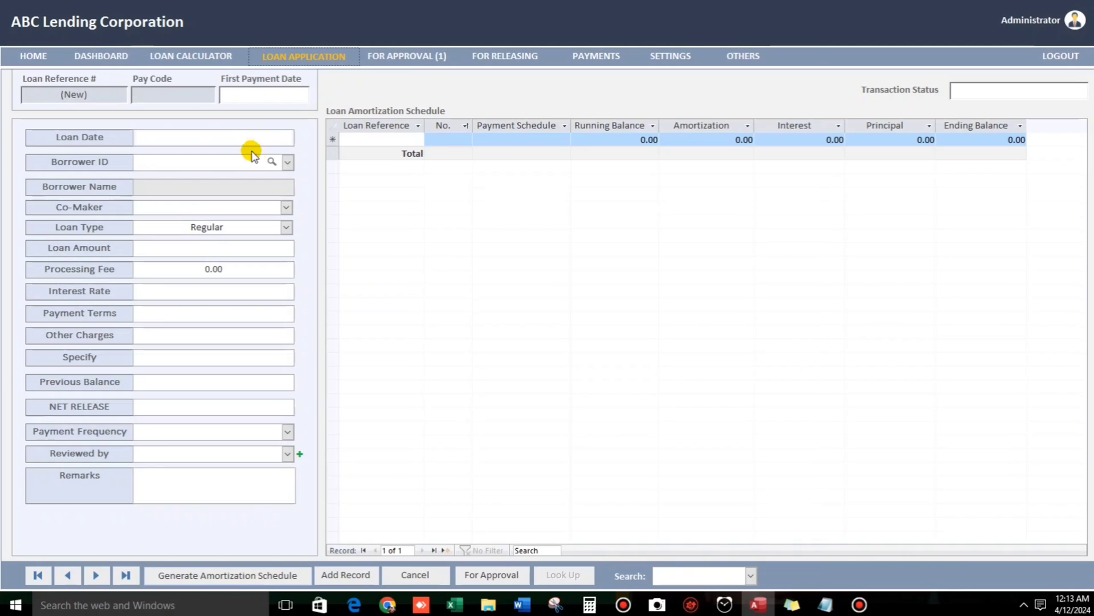
{"action": "left_click", "coordinate": [286, 163]}
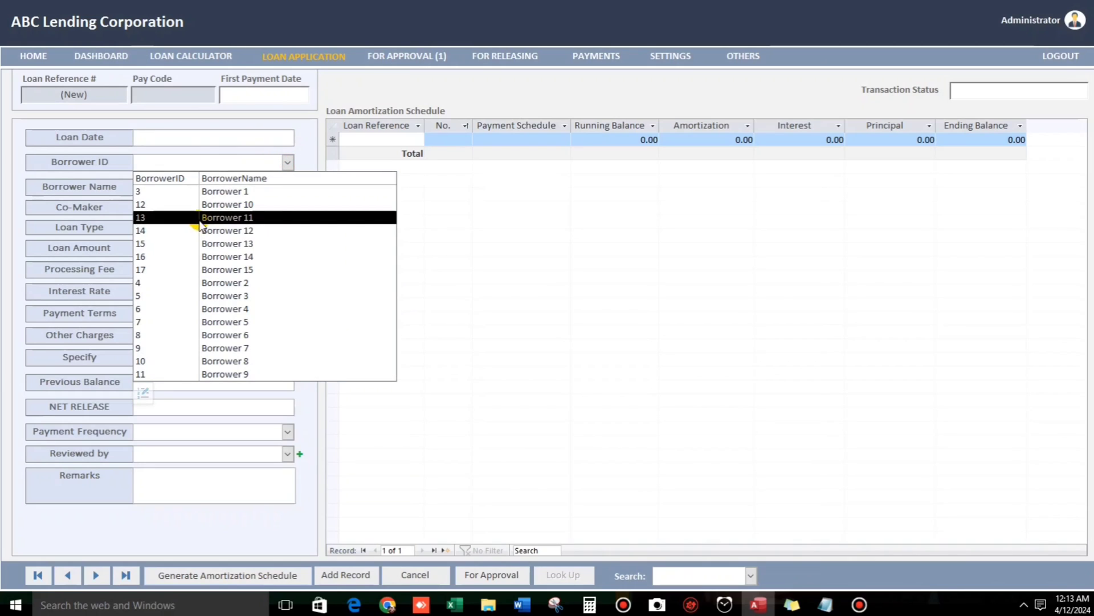
{"action": "left_click", "coordinate": [236, 191]}
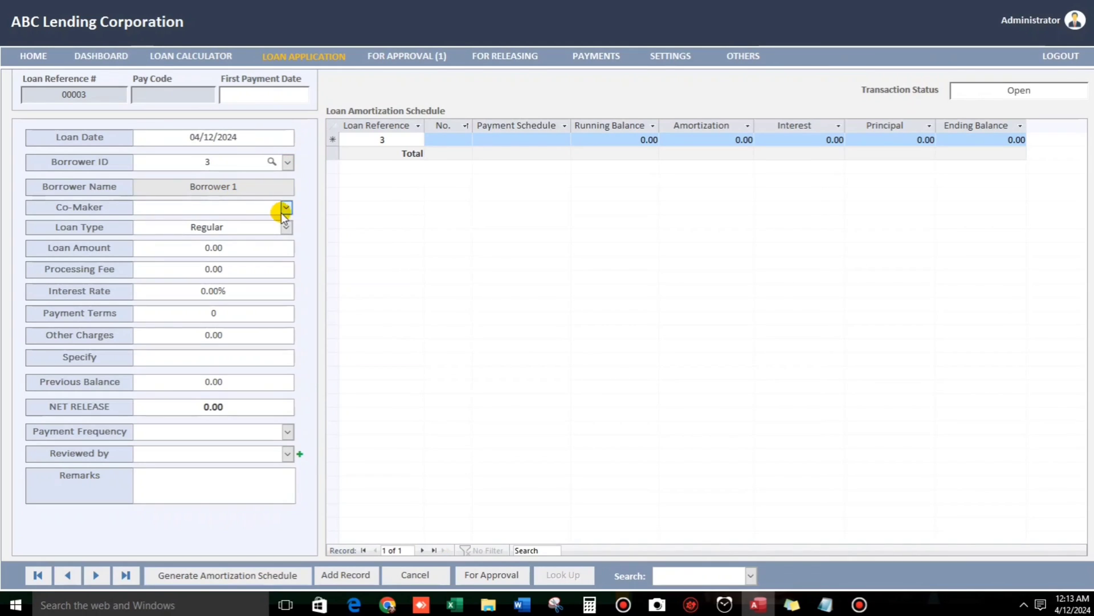
{"action": "left_click", "coordinate": [287, 207]}
{"action": "left_click", "coordinate": [285, 228]}
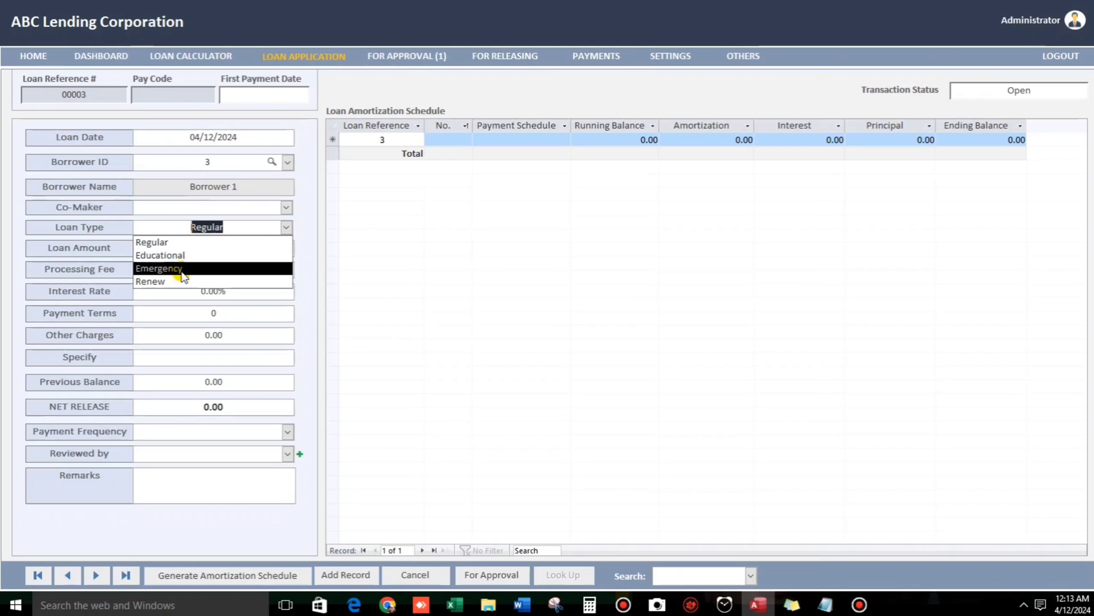
{"action": "left_click", "coordinate": [154, 243]}
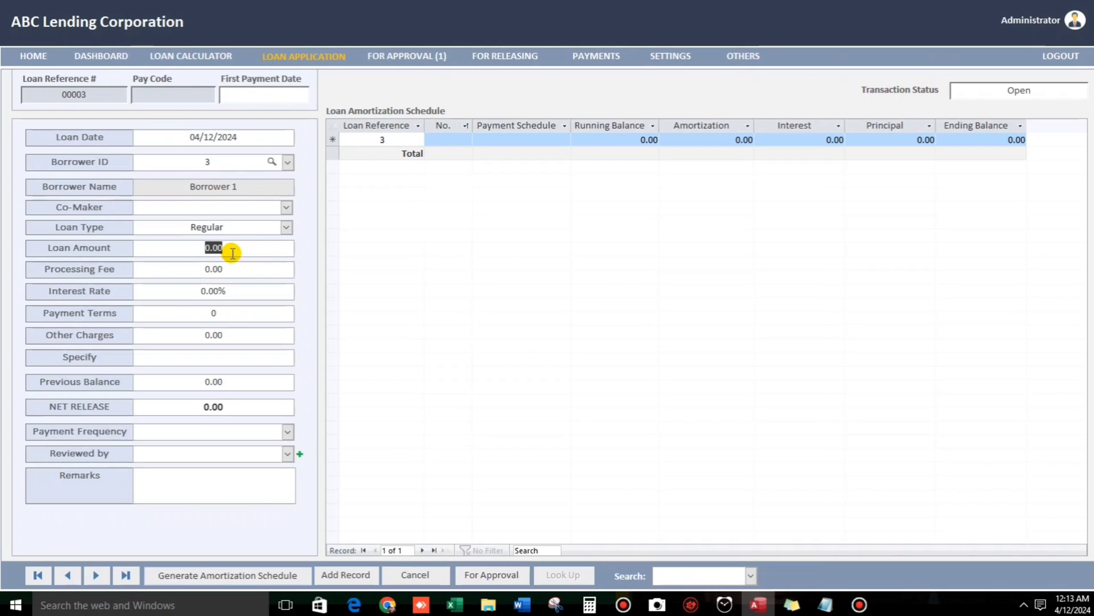
Enter 30,000 amount, 5% interest, Monthly frequency, Ed, and first payment date 4/20/2024.
{"action": "type", "text": "3"}
{"action": "type", "text": "0,000"}
{"action": "key", "text": "Tab"}
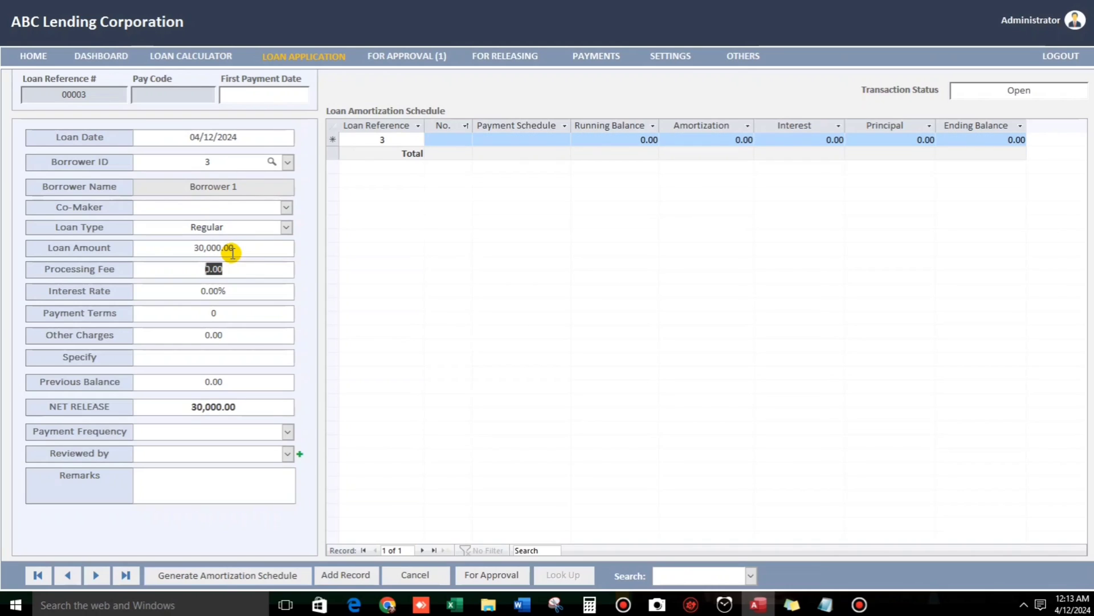
{"action": "key", "text": "Tab"}
{"action": "type", "text": "5"}
{"action": "key", "text": "Tab"}
{"action": "key", "text": "Tab"}
{"action": "key", "text": "Tab"}
{"action": "key", "text": "Tab"}
{"action": "key", "text": "Tab"}
{"action": "type", "text": "m"}
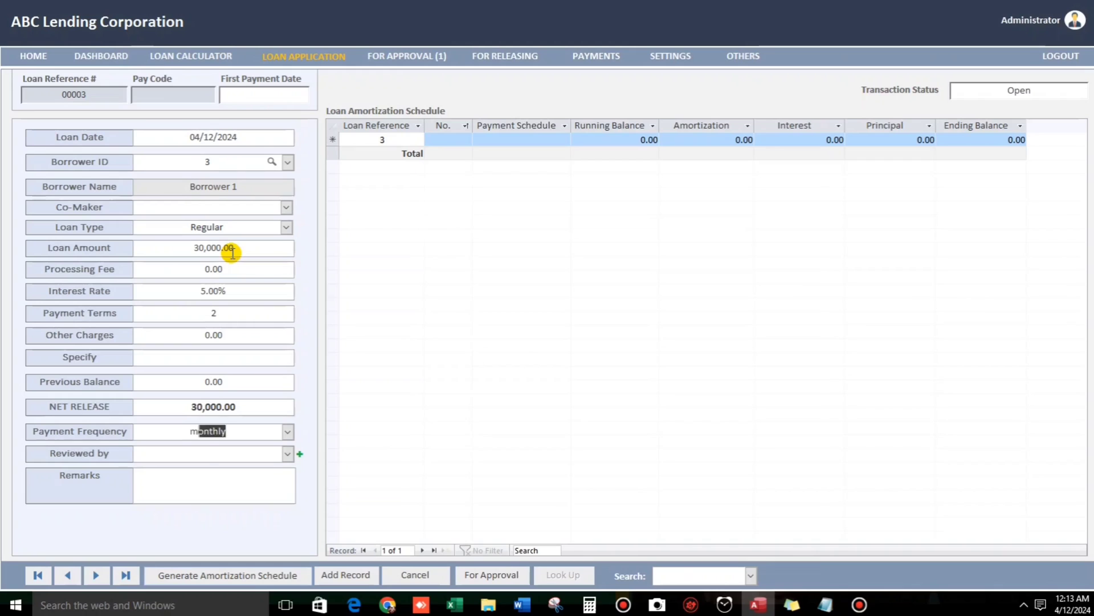
{"action": "key", "text": "Tab"}
{"action": "type", "text": "e"}
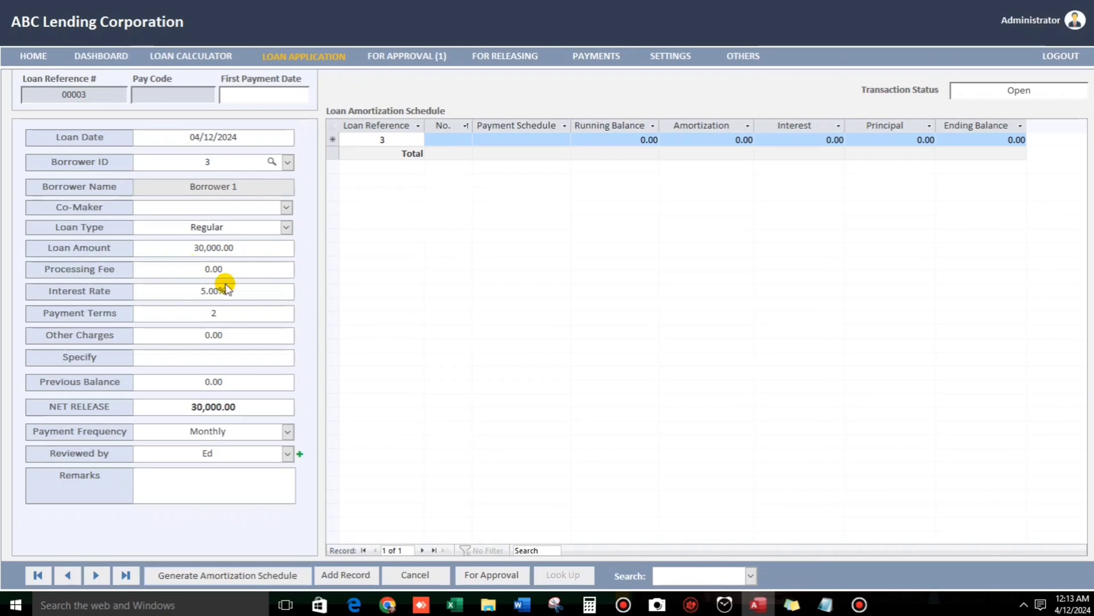
{"action": "left_click", "coordinate": [273, 96]}
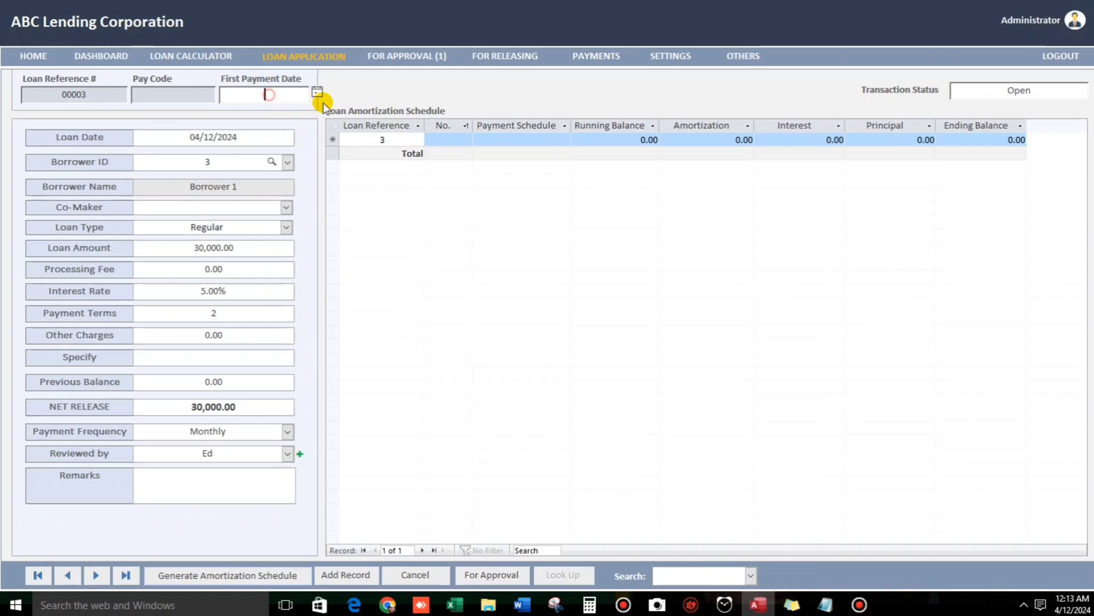
{"action": "left_click", "coordinate": [317, 92]}
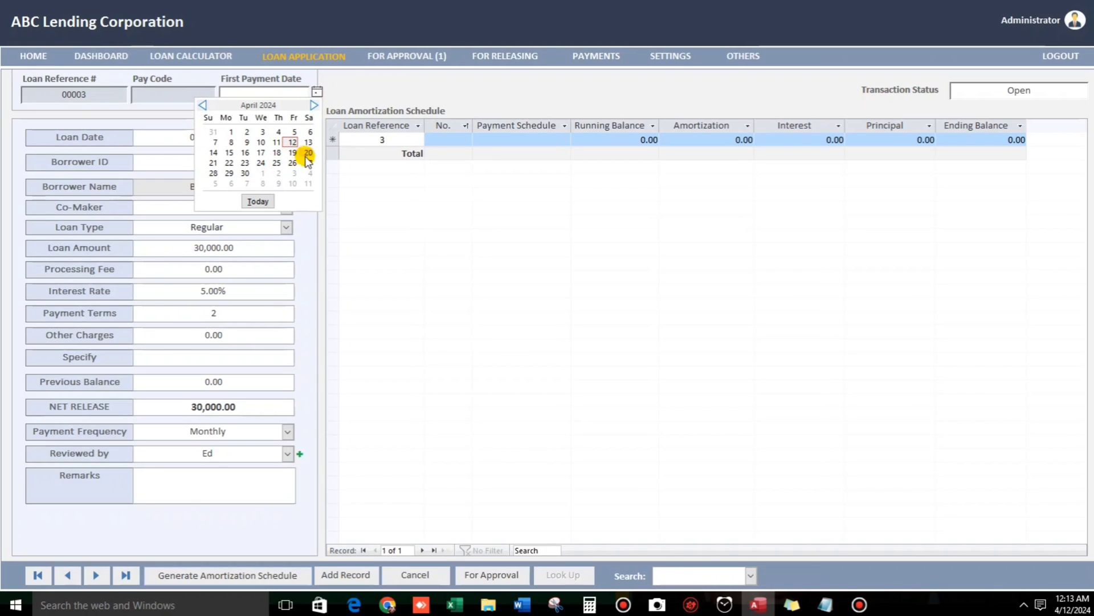
{"action": "left_click", "coordinate": [308, 152]}
Generate the amortization schedule and submit the loan for approval.
{"action": "left_click", "coordinate": [488, 578]}
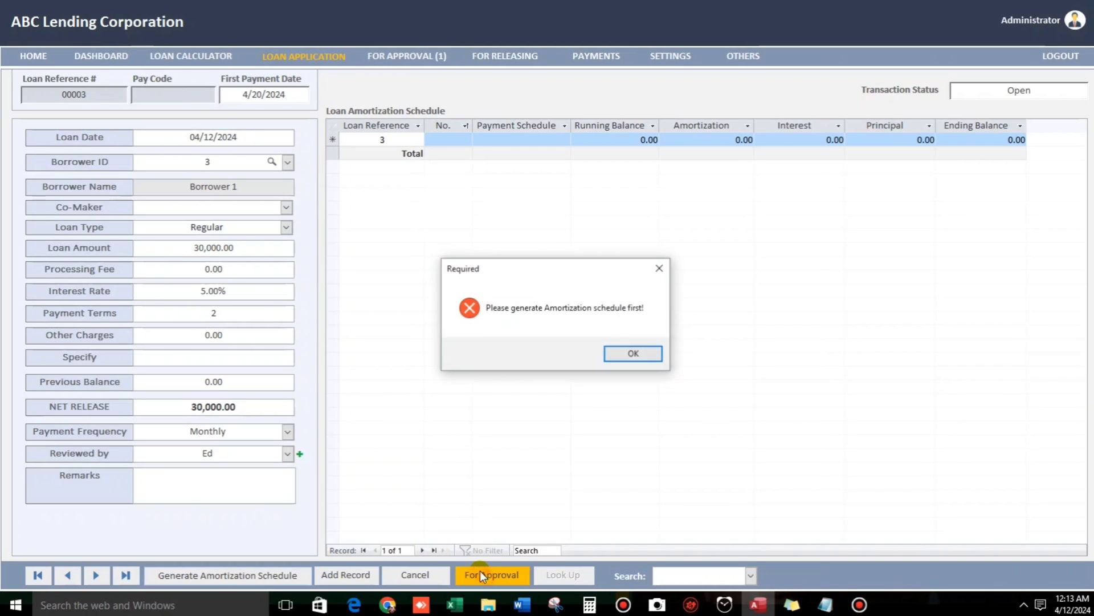
{"action": "key", "text": "Return"}
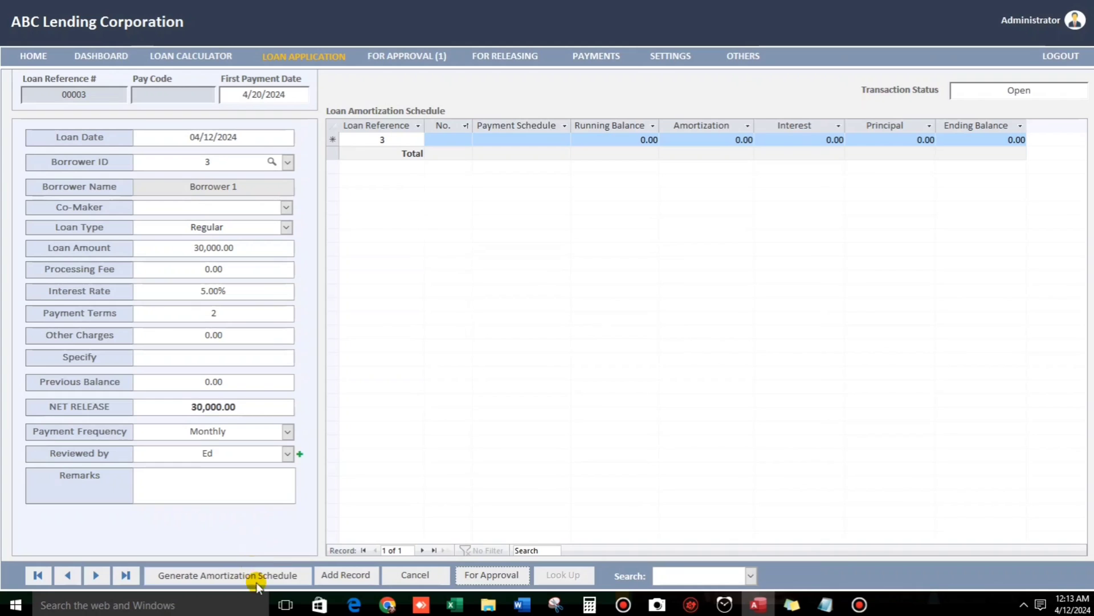
{"action": "left_click", "coordinate": [268, 573]}
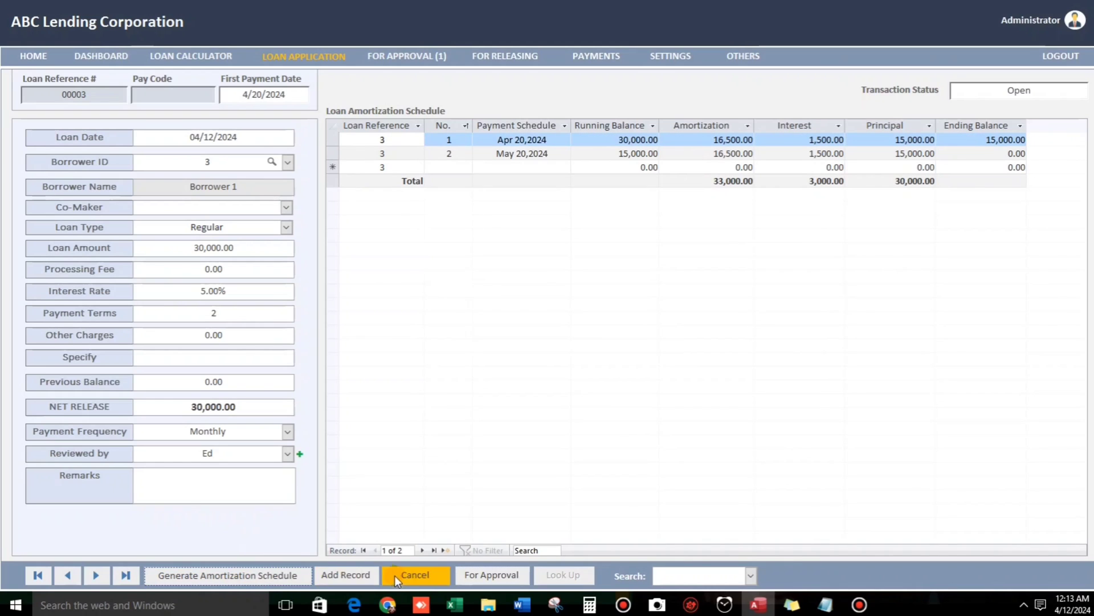
{"action": "left_click", "coordinate": [473, 575]}
{"action": "left_click", "coordinate": [611, 354]}
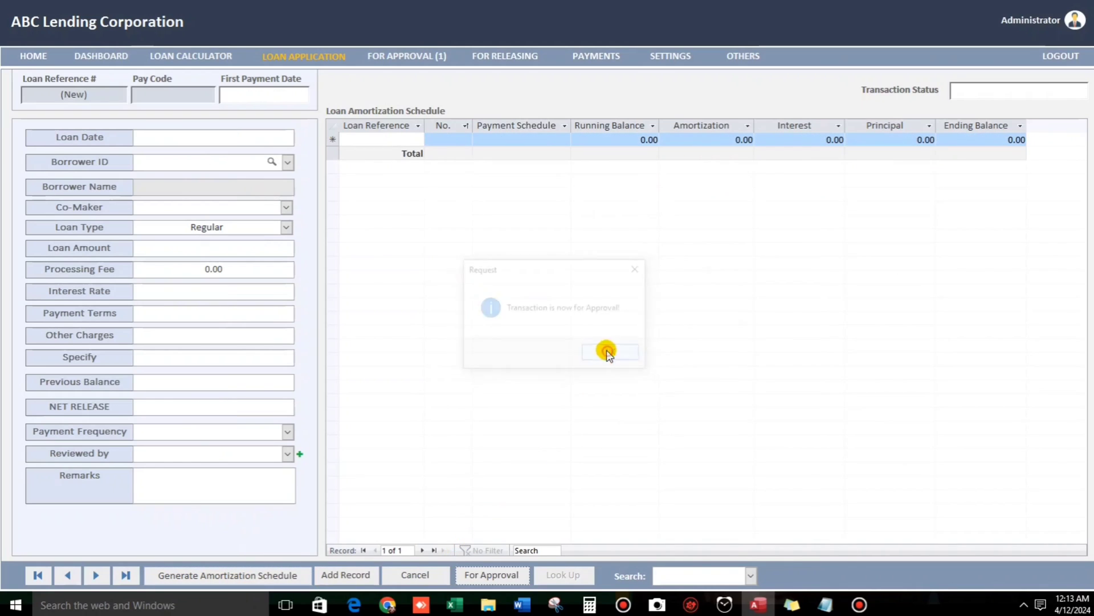
Approve Borrower 1's pending 30,000.00 loan 00003 from the For Approval list.
{"action": "left_click", "coordinate": [422, 57]}
{"action": "left_click", "coordinate": [275, 126]}
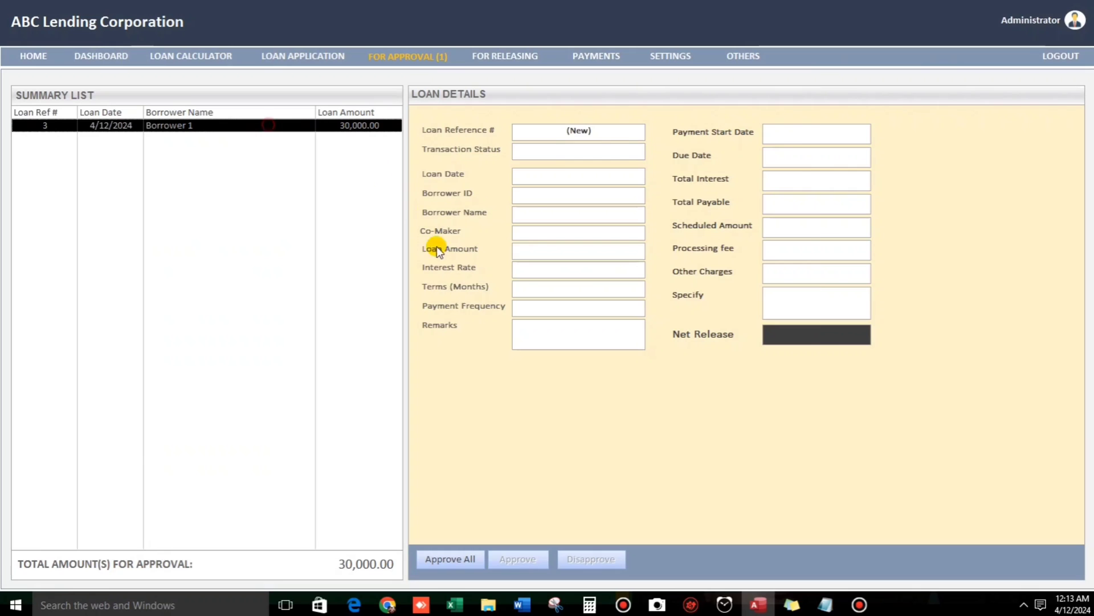
{"action": "left_click", "coordinate": [516, 561]}
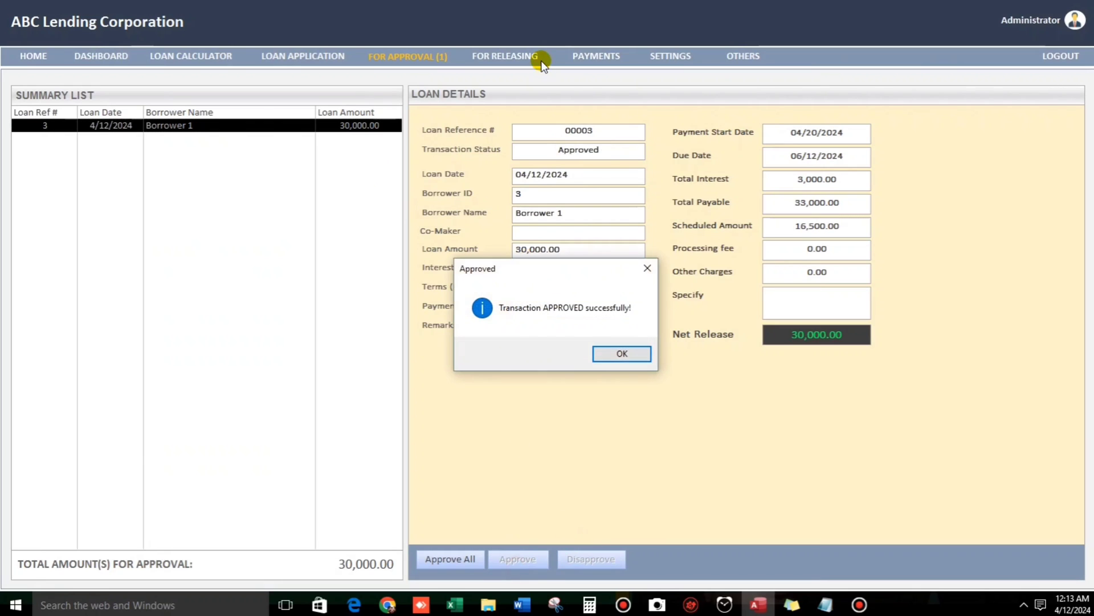
{"action": "left_click", "coordinate": [601, 353]}
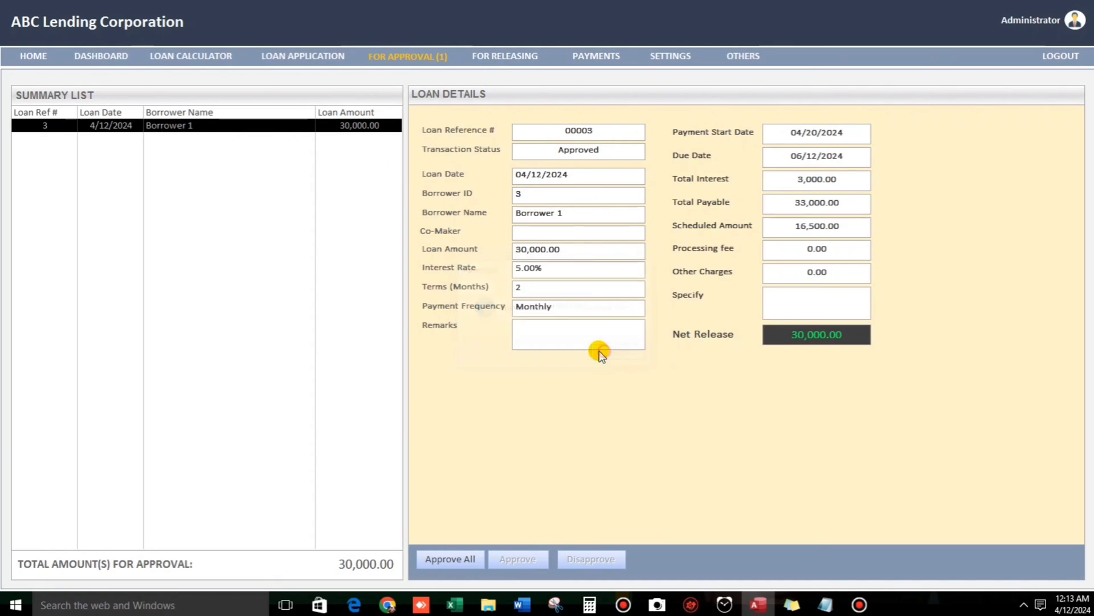
Release loan 00003, printing its Loan Application Form, and close the preview.
{"action": "left_click", "coordinate": [509, 57]}
{"action": "left_click", "coordinate": [191, 126]}
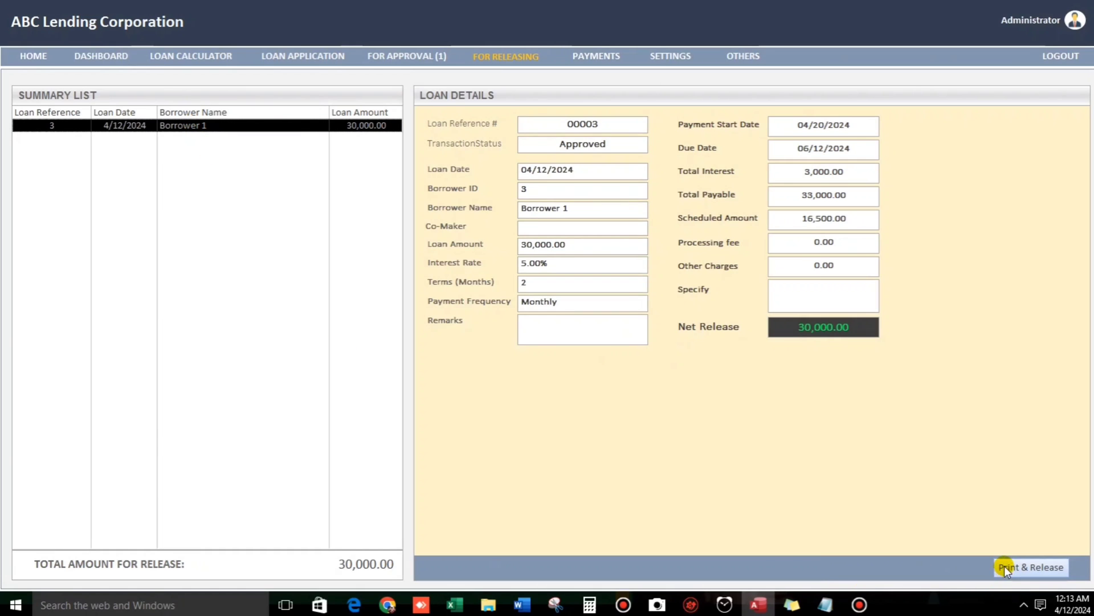
{"action": "left_click", "coordinate": [1021, 567]}
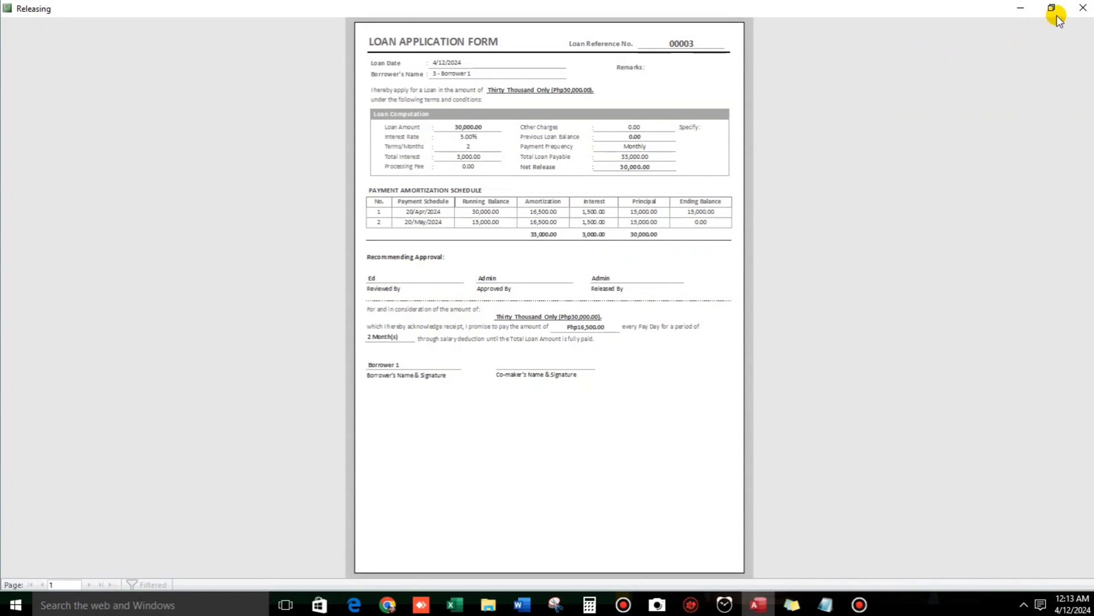
{"action": "left_click", "coordinate": [1083, 8]}
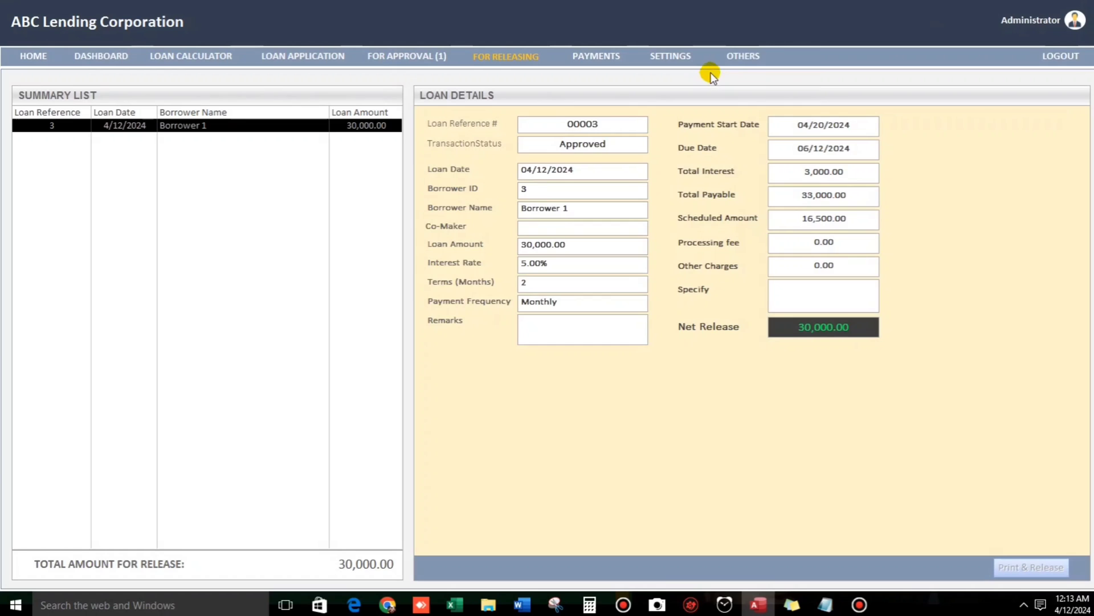
Open Loan Balance and load Borrower 1's loans, totalling 88,000.00.
{"action": "left_click", "coordinate": [741, 56]}
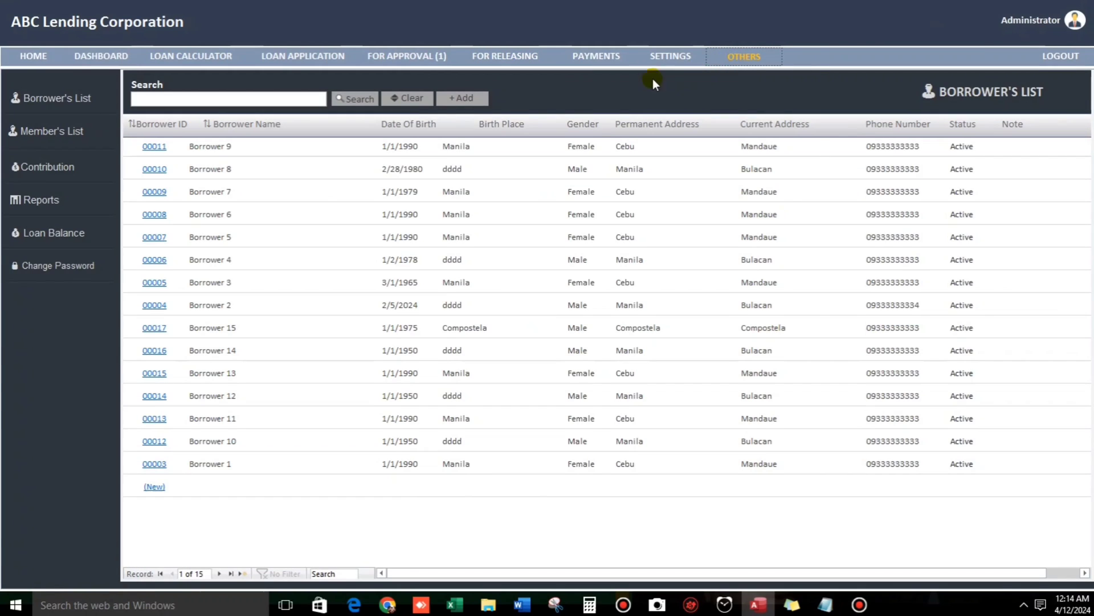
{"action": "left_click", "coordinate": [29, 236]}
{"action": "left_click", "coordinate": [217, 106]}
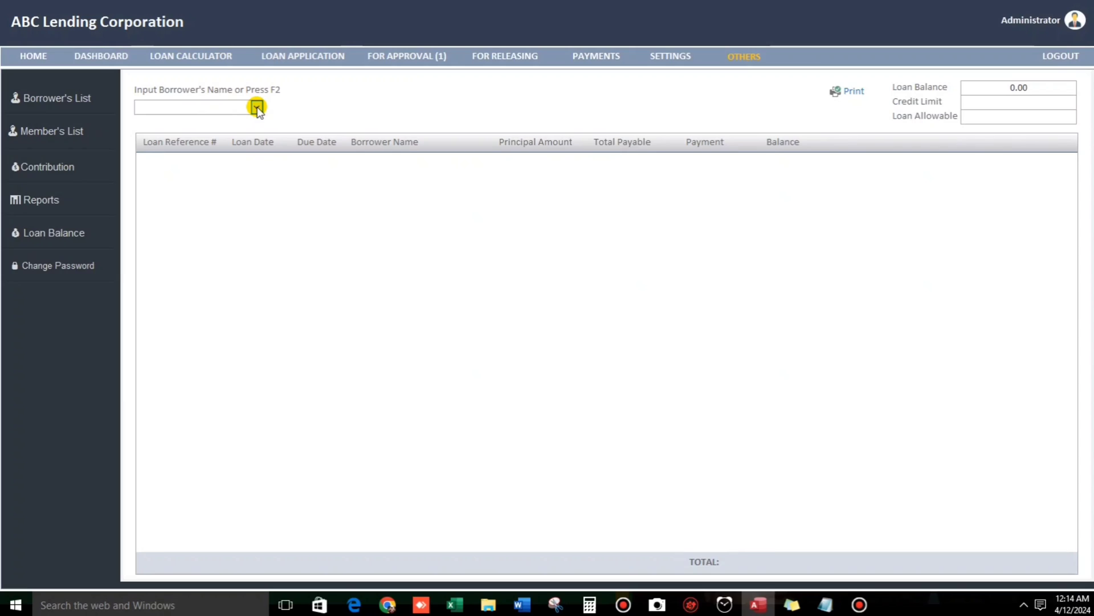
{"action": "left_click", "coordinate": [257, 106]}
{"action": "double_click", "coordinate": [268, 161]}
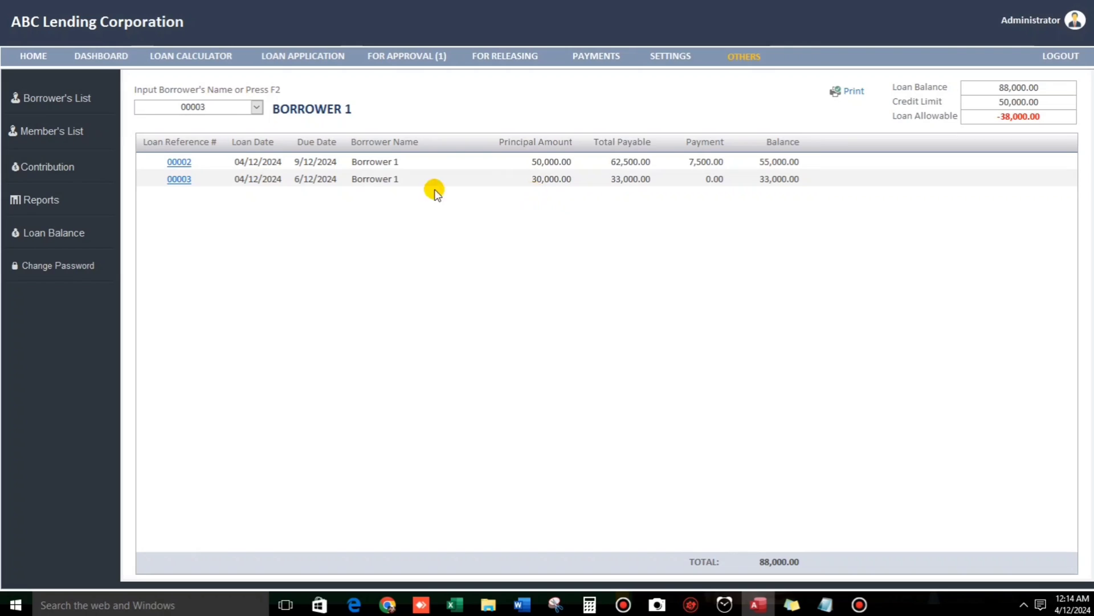
Check loan 00003 has no payments, then preview and close Borrower 1's loan history.
{"action": "left_click", "coordinate": [179, 179]}
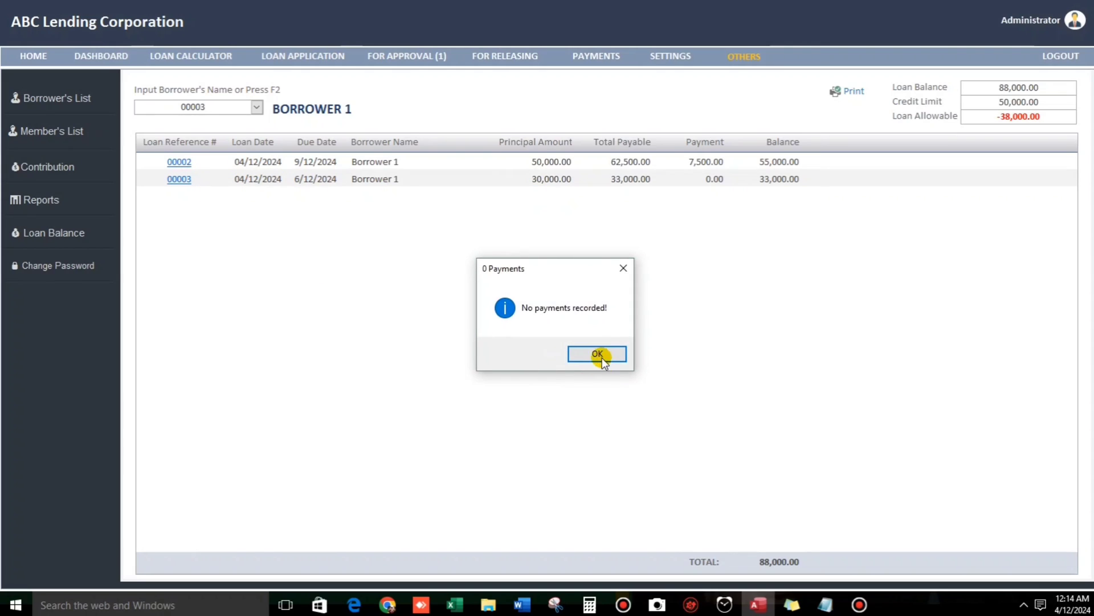
{"action": "left_click", "coordinate": [590, 352]}
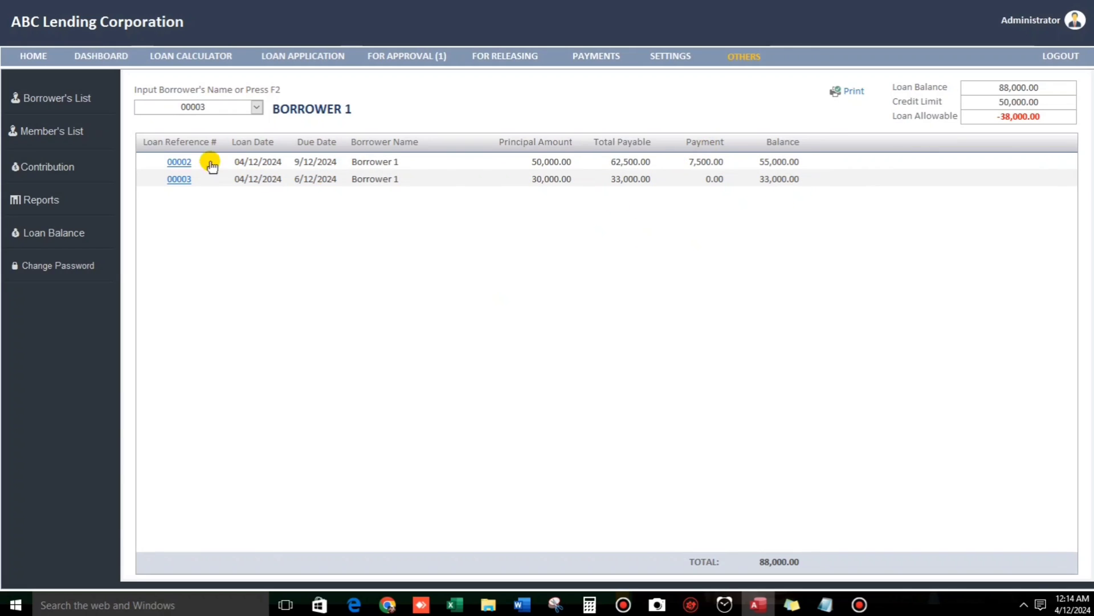
{"action": "left_click", "coordinate": [849, 92]}
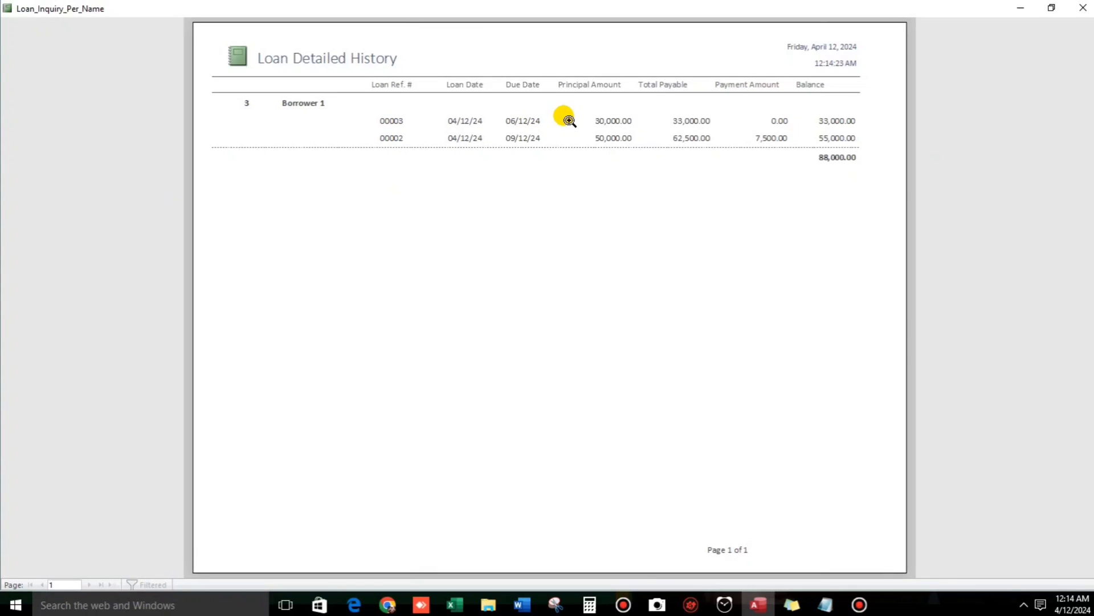
{"action": "left_click", "coordinate": [1083, 8]}
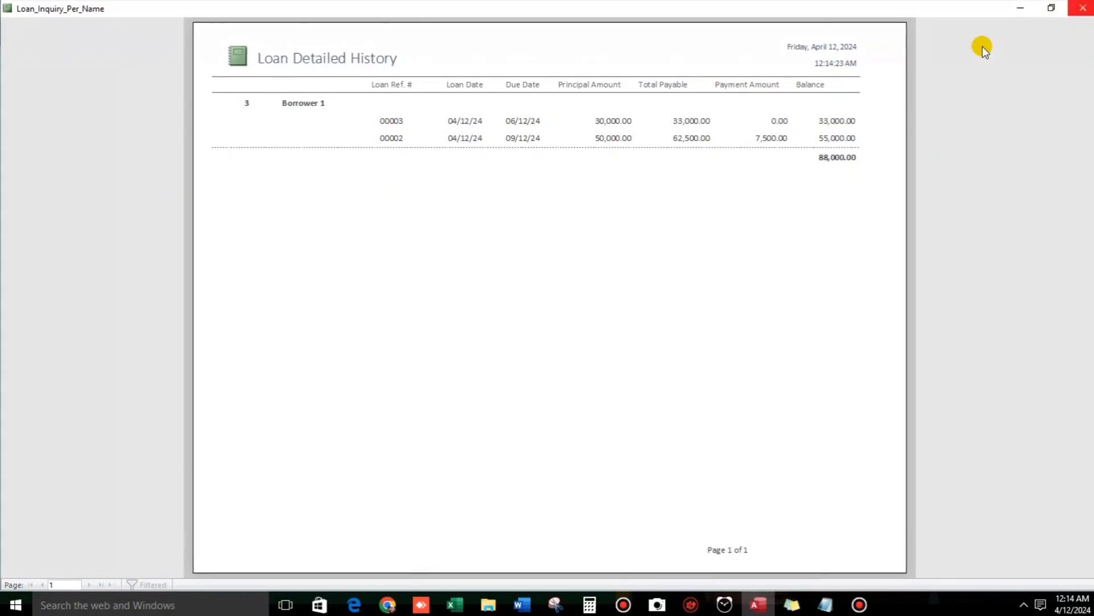
Open a blank new-borrower form from the Borrower's List and close it without saving.
{"action": "left_click", "coordinate": [731, 61]}
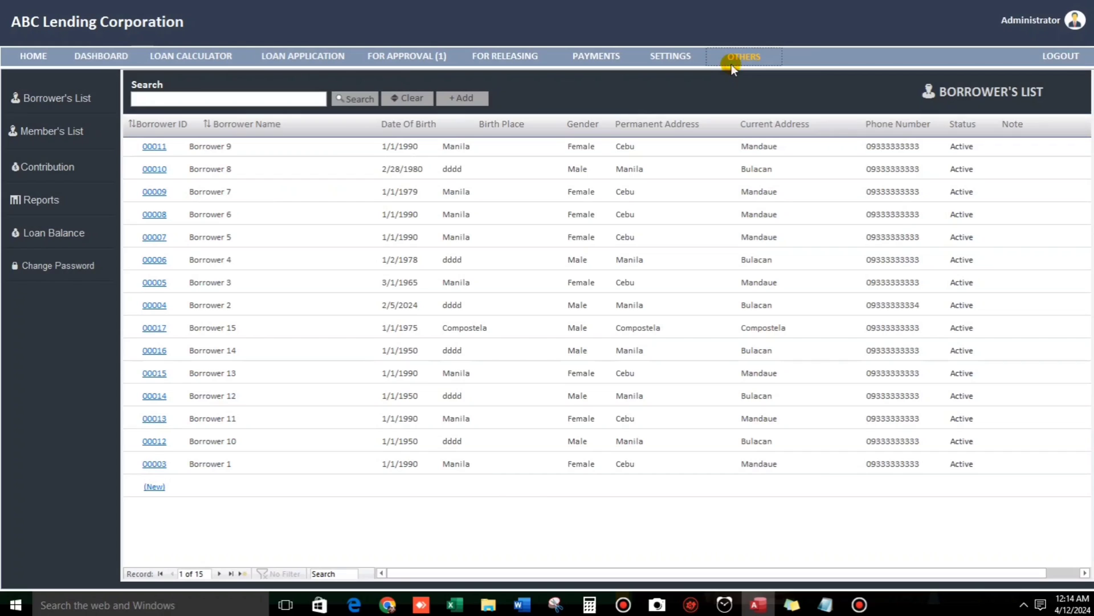
{"action": "left_click", "coordinate": [54, 102]}
{"action": "left_click", "coordinate": [155, 486]}
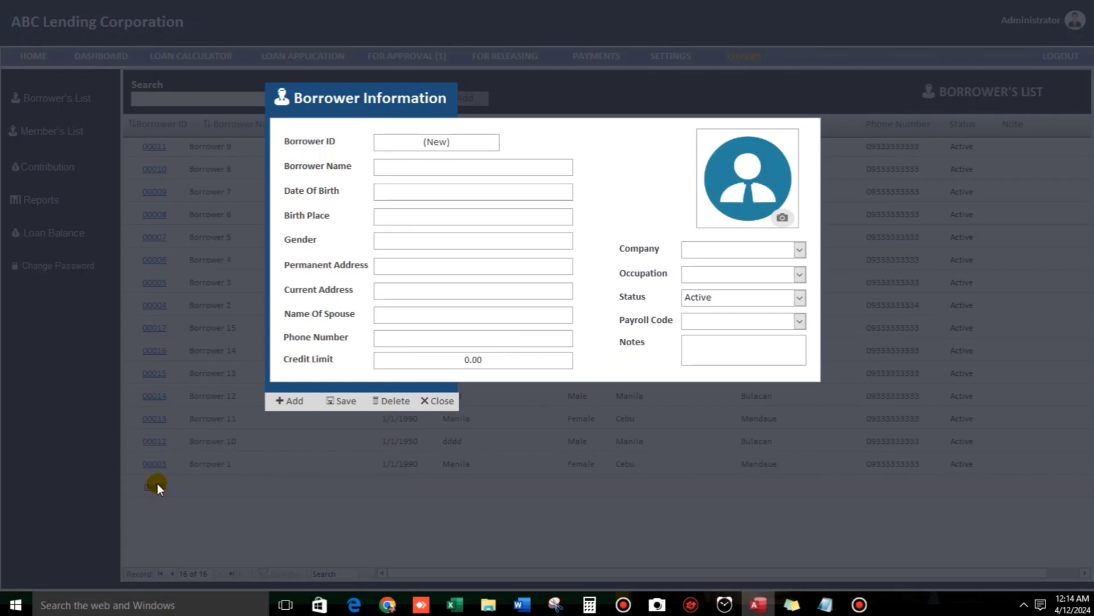
{"action": "left_click_drag", "start_coordinate": [365, 127], "coordinate": [382, 191]}
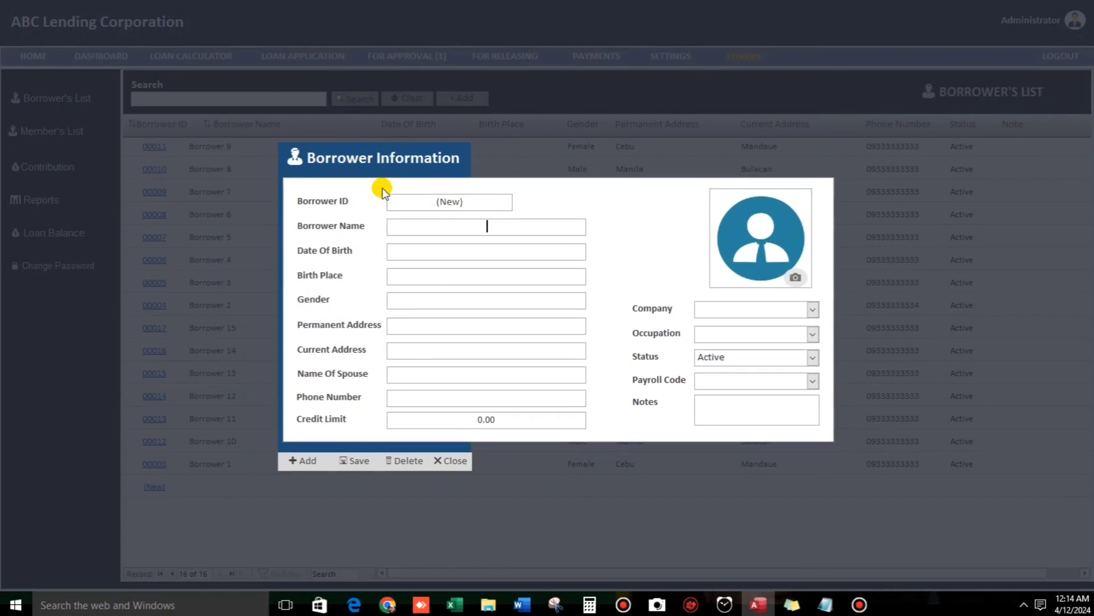
{"action": "left_click", "coordinate": [446, 462]}
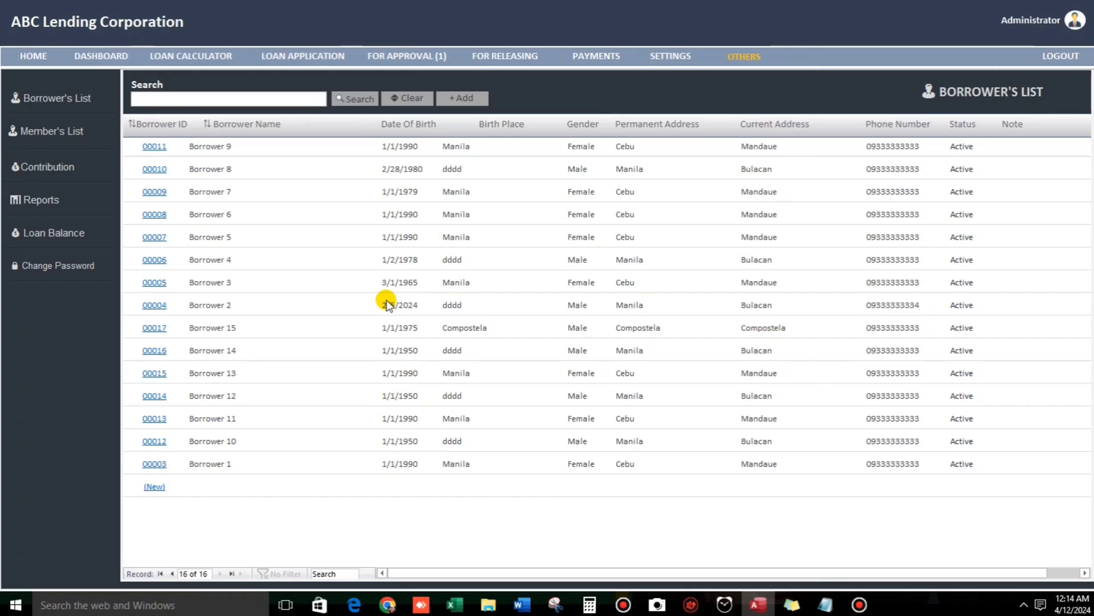
Open the Reports page for 04/01/2024 to 04/30/2024 and select its Starting Date field.
{"action": "left_click", "coordinate": [60, 197]}
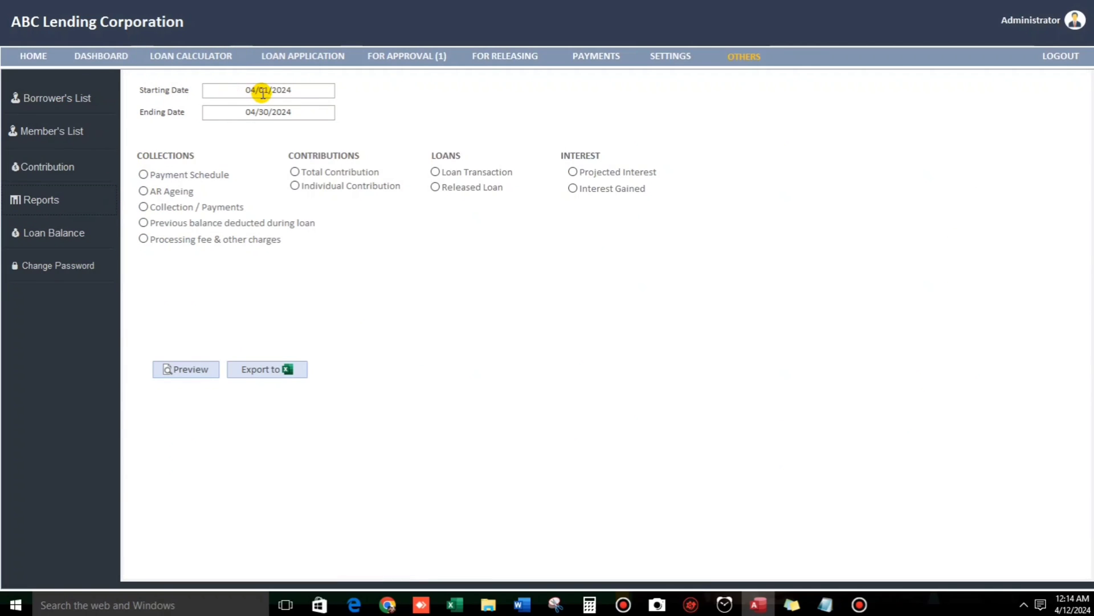
{"action": "left_click", "coordinate": [245, 91]}
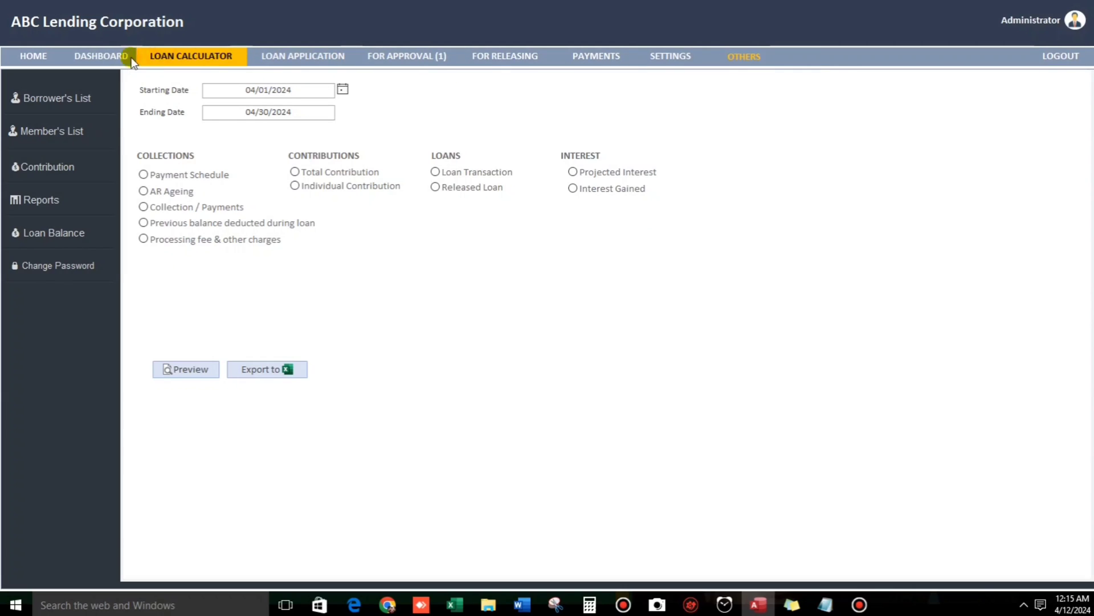
Open the Analytics dashboard: 80,000.00 released, 7,500.00 collected, 15,500.00 projected, 1,500.00 interest gained.
{"action": "left_click", "coordinate": [113, 58]}
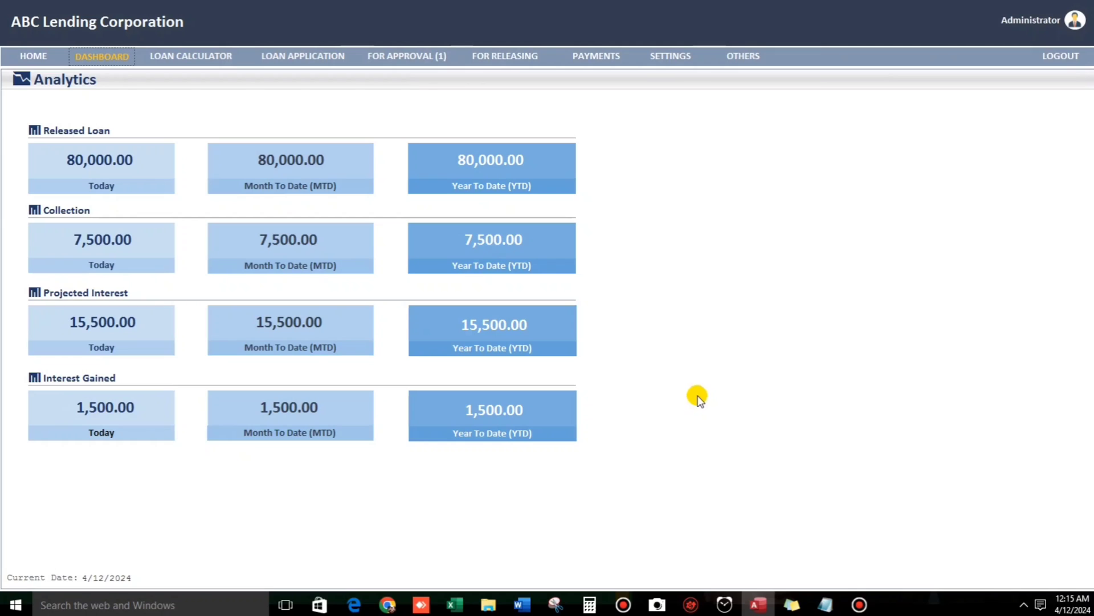
In Settings > Company Information, change ABC Lending Corporation to ECG Lending Corporation.
{"action": "left_click", "coordinate": [666, 55]}
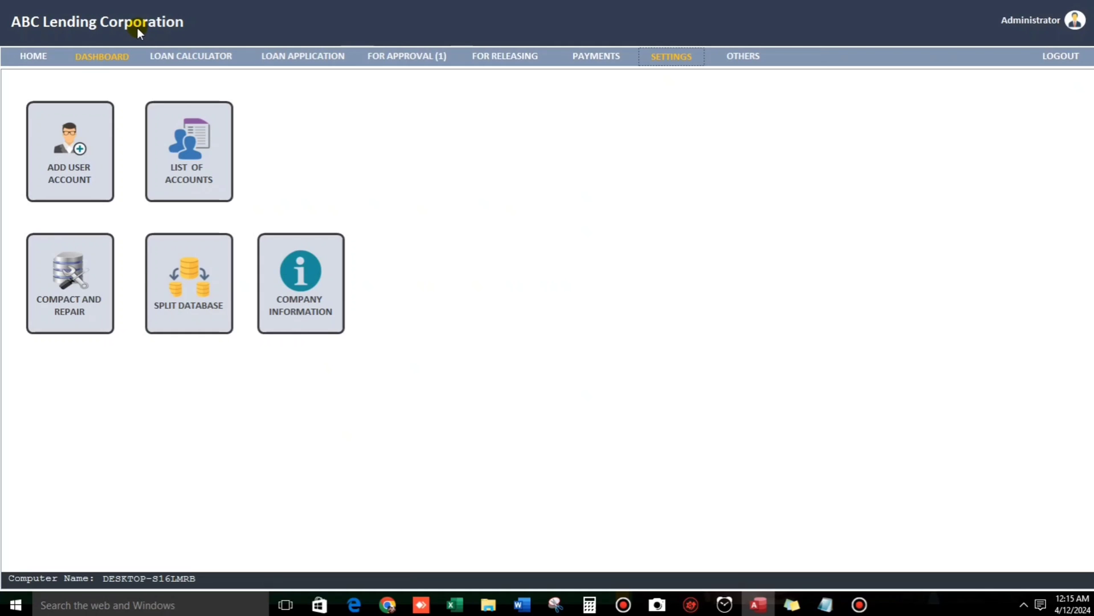
{"action": "left_click", "coordinate": [309, 297]}
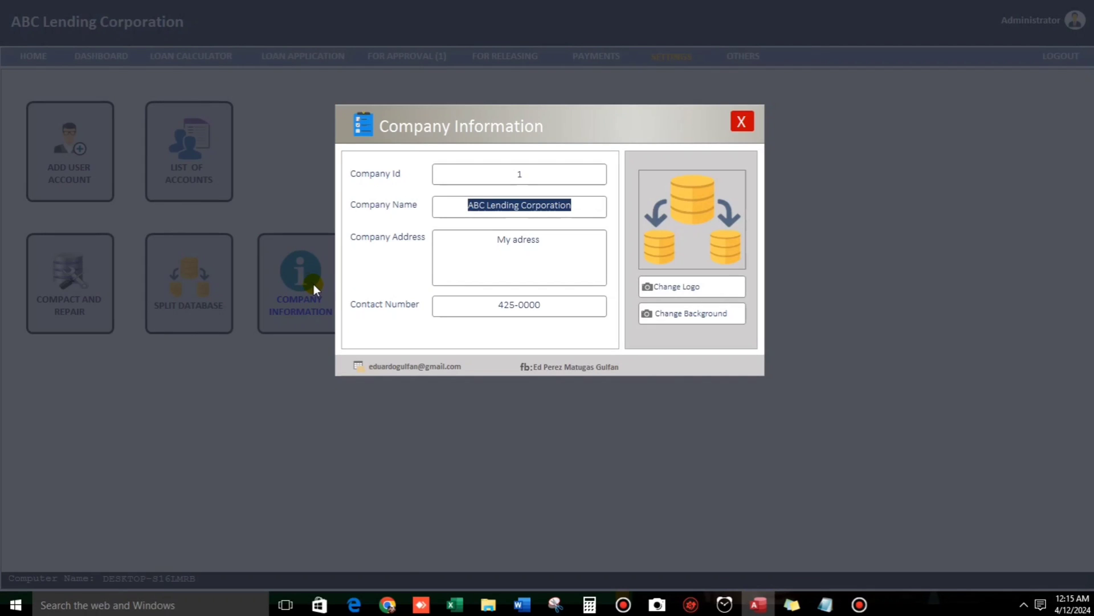
{"action": "left_click_drag", "start_coordinate": [452, 204], "coordinate": [596, 209]}
{"action": "type", "text": "ECG"}
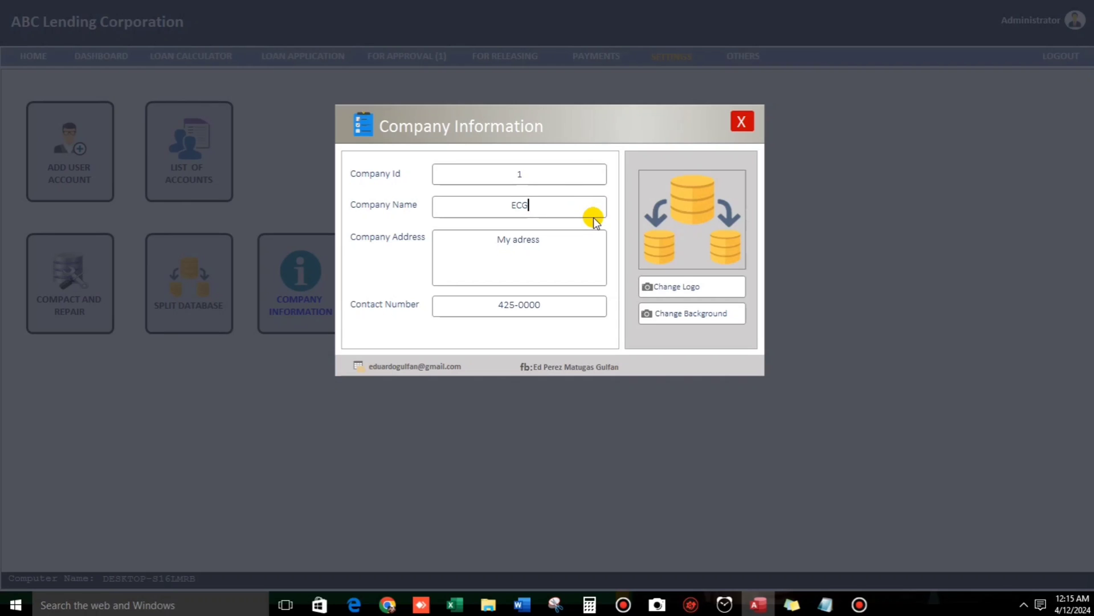
{"action": "type", "text": " Lending Corporation"}
{"action": "key", "text": "Tab"}
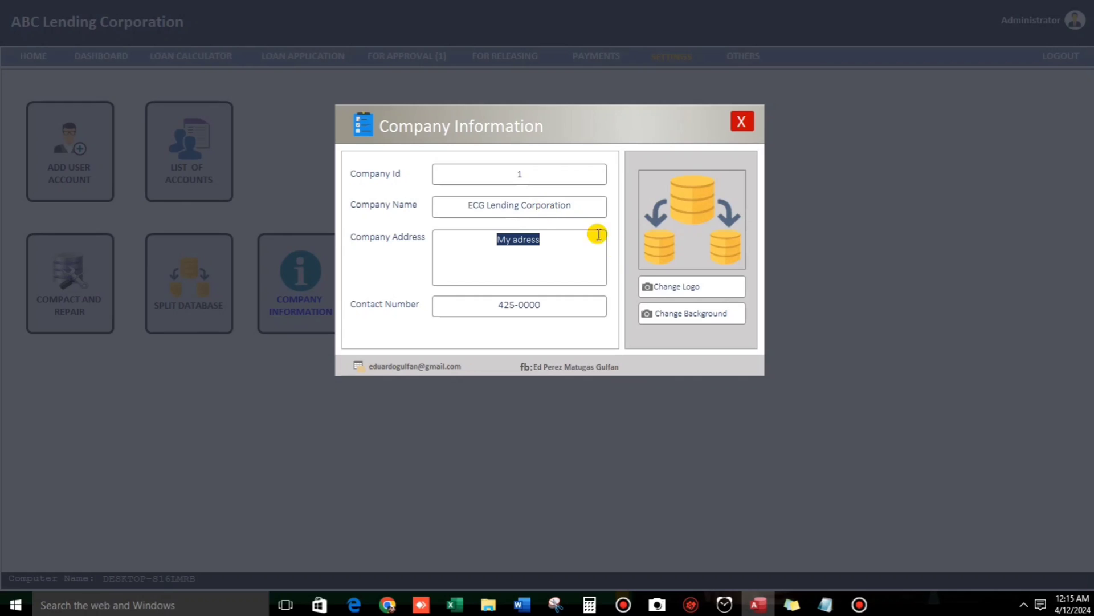
Set the logo to Downloads' MONEY-removebg-preview.png and leave the background image unchanged.
{"action": "left_click", "coordinate": [685, 286]}
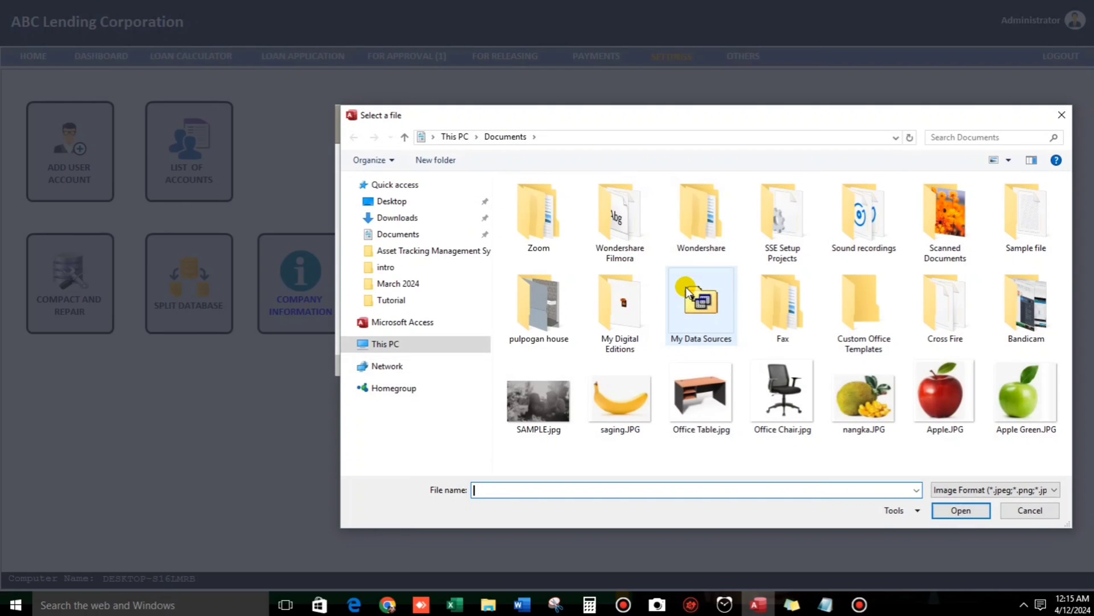
{"action": "left_click", "coordinate": [384, 218]}
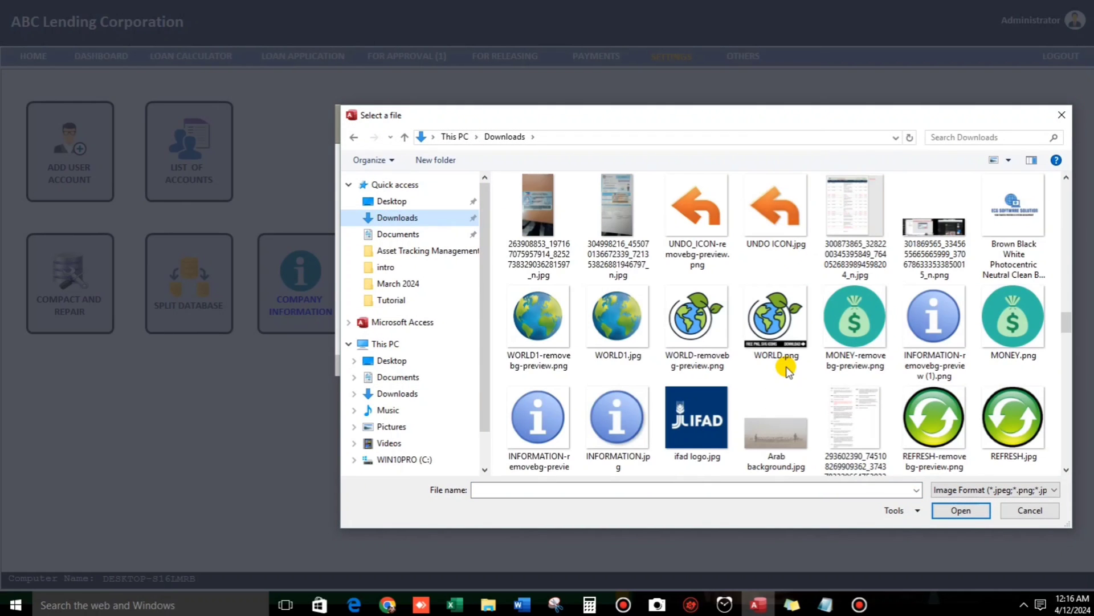
{"action": "left_click", "coordinate": [870, 340]}
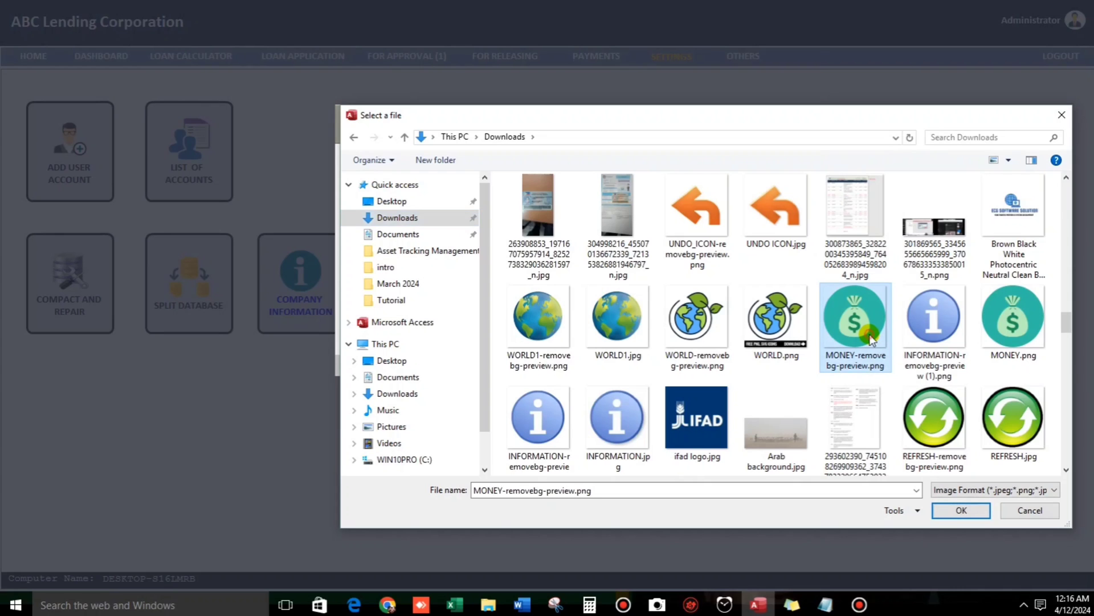
{"action": "left_click", "coordinate": [947, 509]}
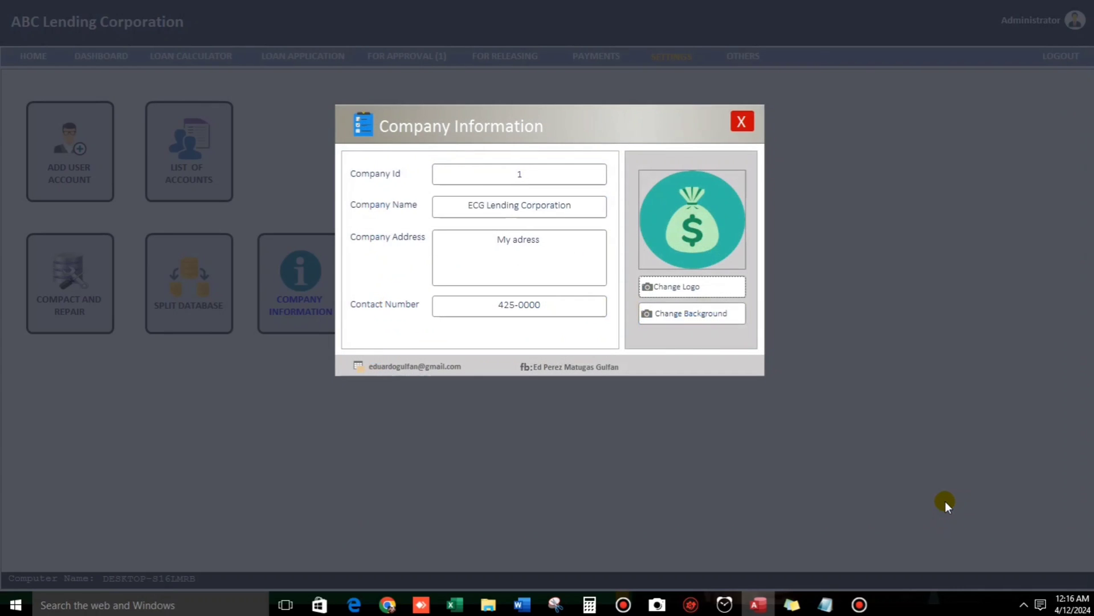
{"action": "left_click", "coordinate": [693, 314]}
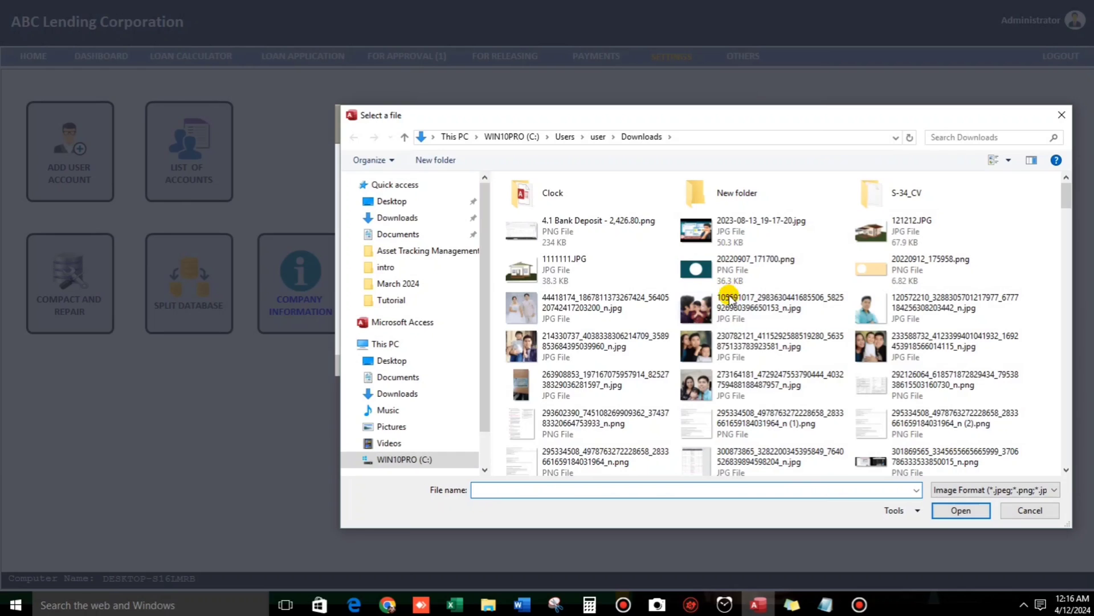
{"action": "left_click", "coordinate": [1061, 115]}
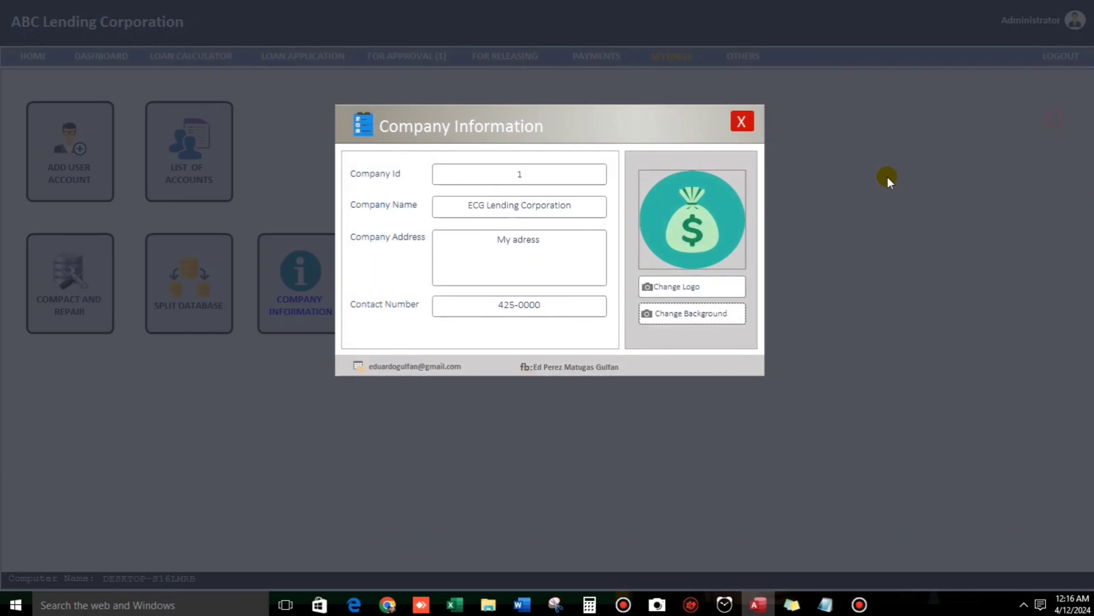
Close Company Information, switch user, log in as admin, and go to Settings.
{"action": "left_click", "coordinate": [743, 122]}
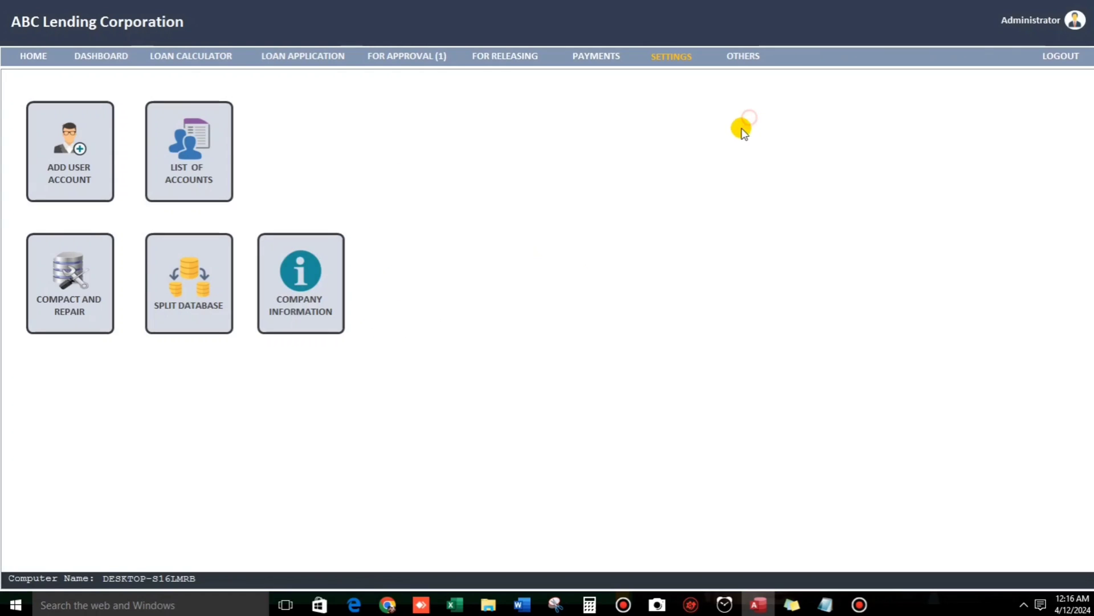
{"action": "left_click", "coordinate": [1075, 23]}
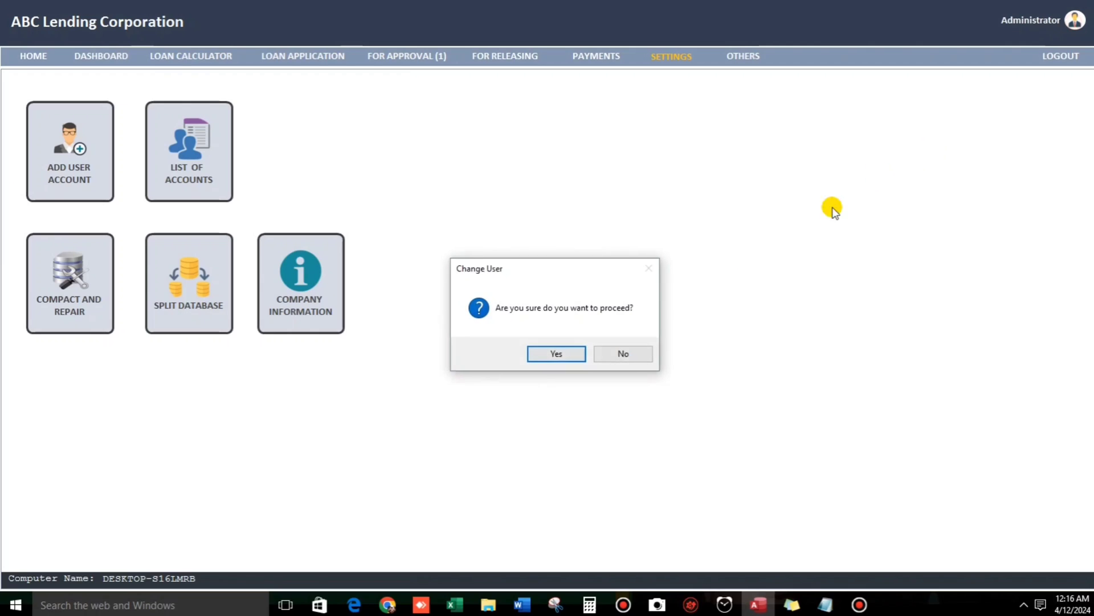
{"action": "left_click", "coordinate": [549, 352]}
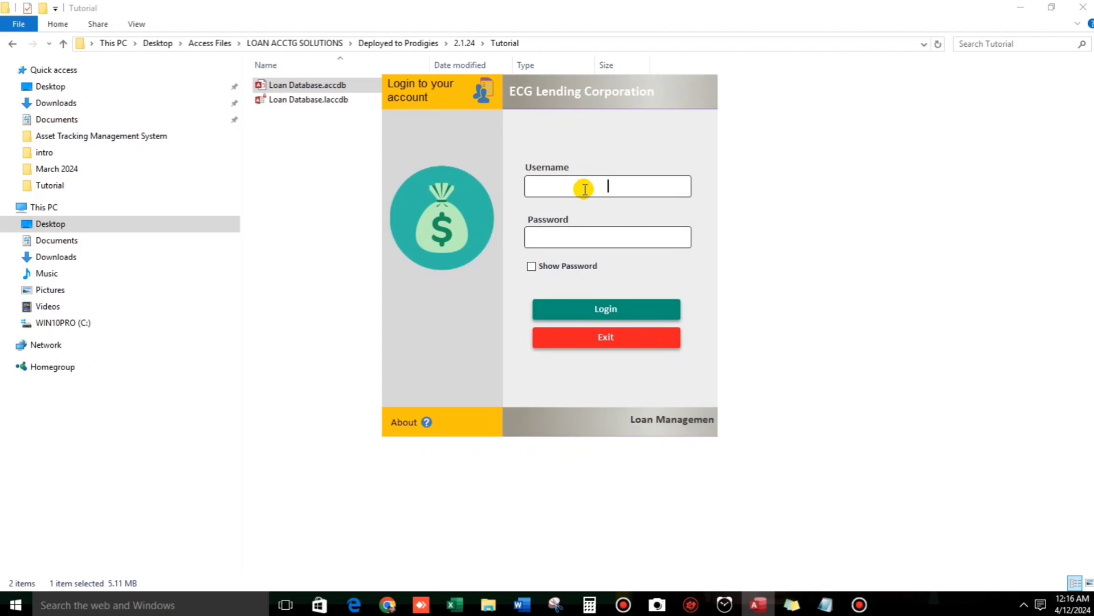
{"action": "type", "text": "ad"}
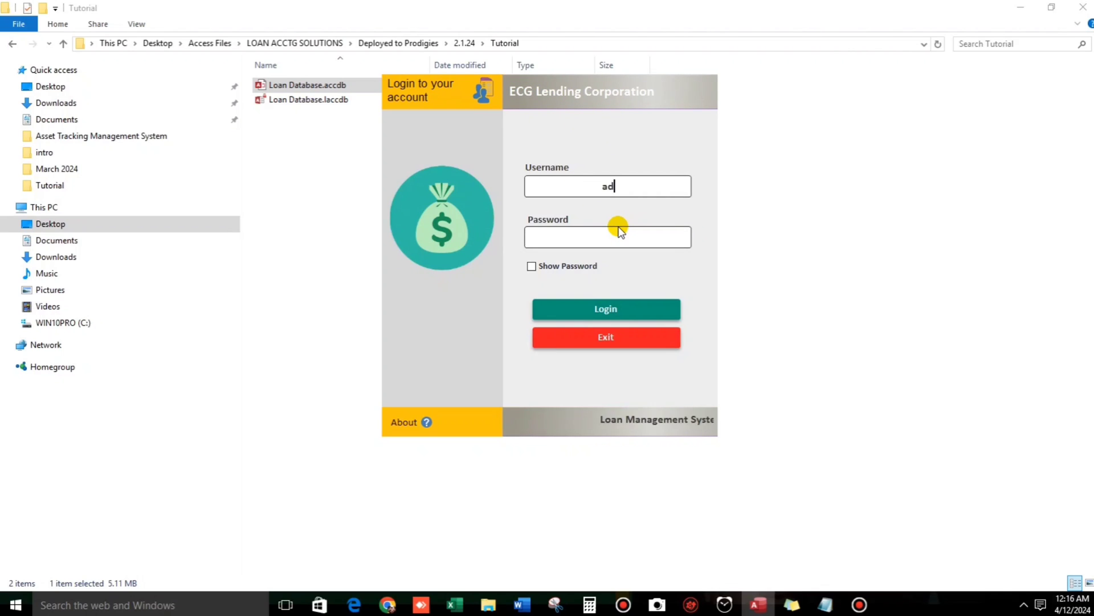
{"action": "type", "text": "min"}
{"action": "left_click", "coordinate": [620, 237]}
{"action": "type", "text": "admin"}
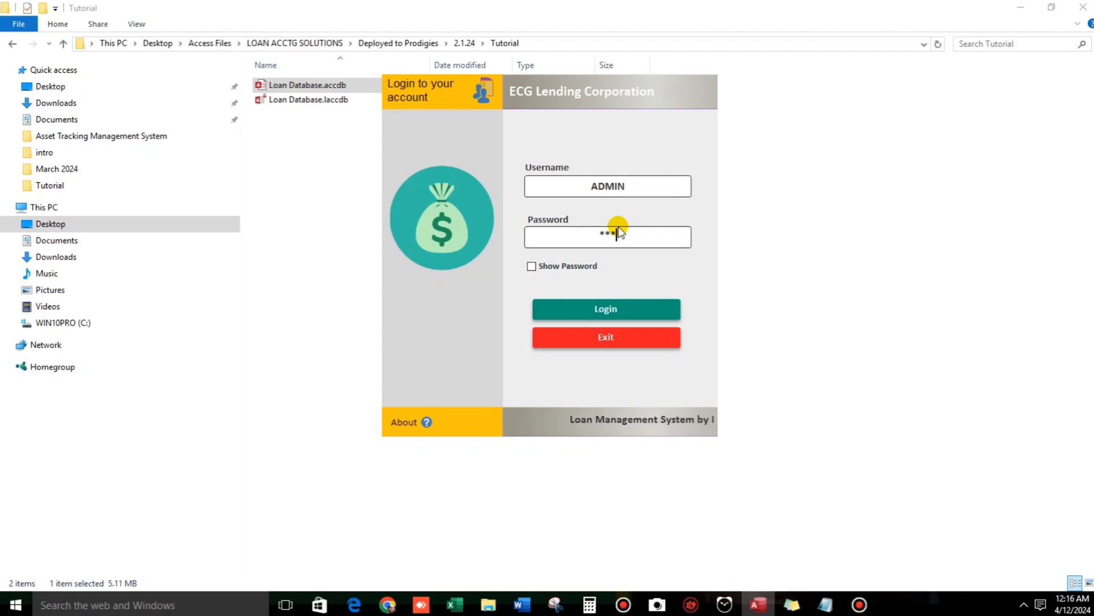
{"action": "key", "text": "Return"}
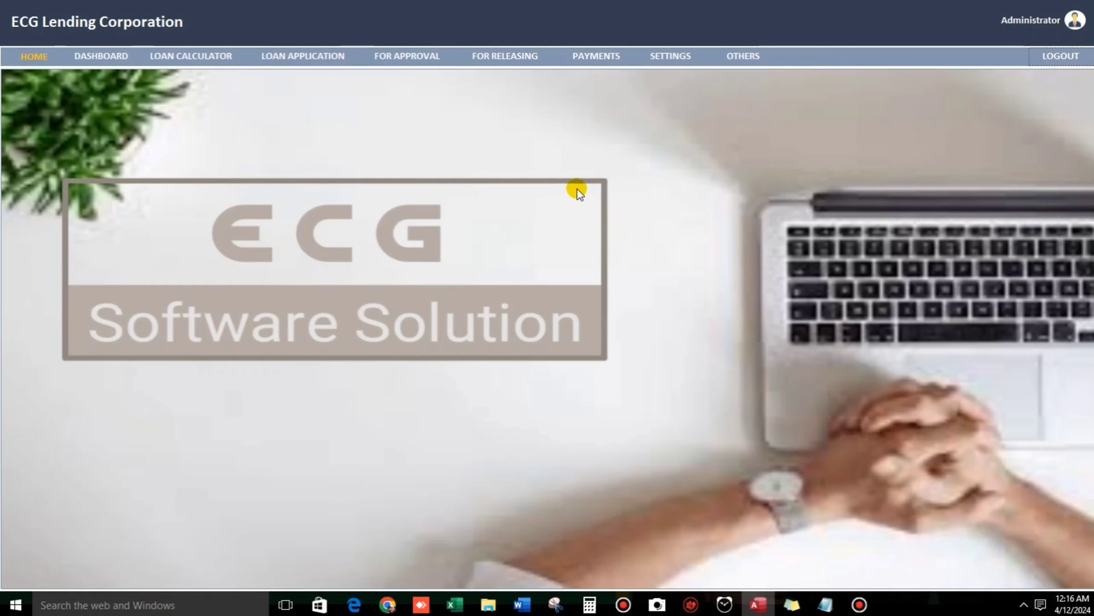
{"action": "left_click", "coordinate": [670, 57]}
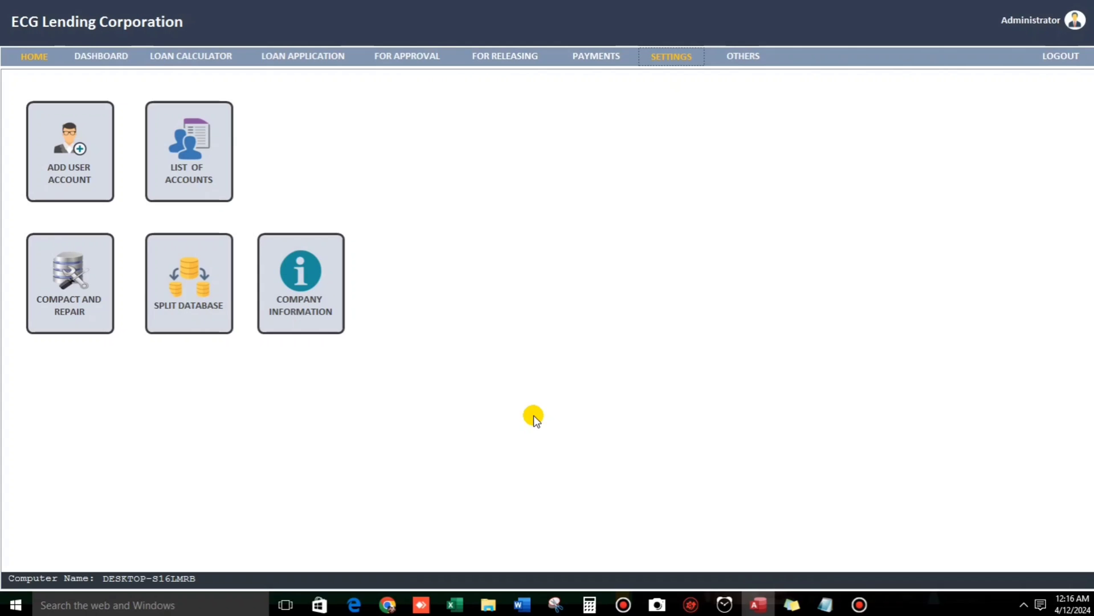
In List of Accounts, uncheck the second user's Reports and Contribution rights, then close the list.
{"action": "left_click", "coordinate": [192, 181]}
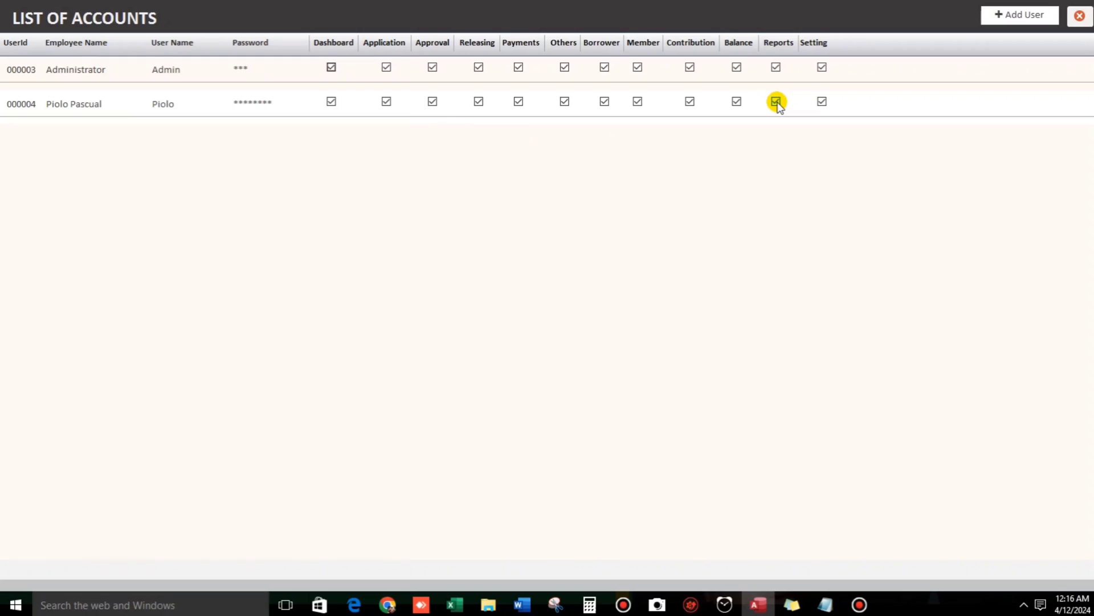
{"action": "left_click", "coordinate": [776, 103]}
{"action": "left_click", "coordinate": [690, 103]}
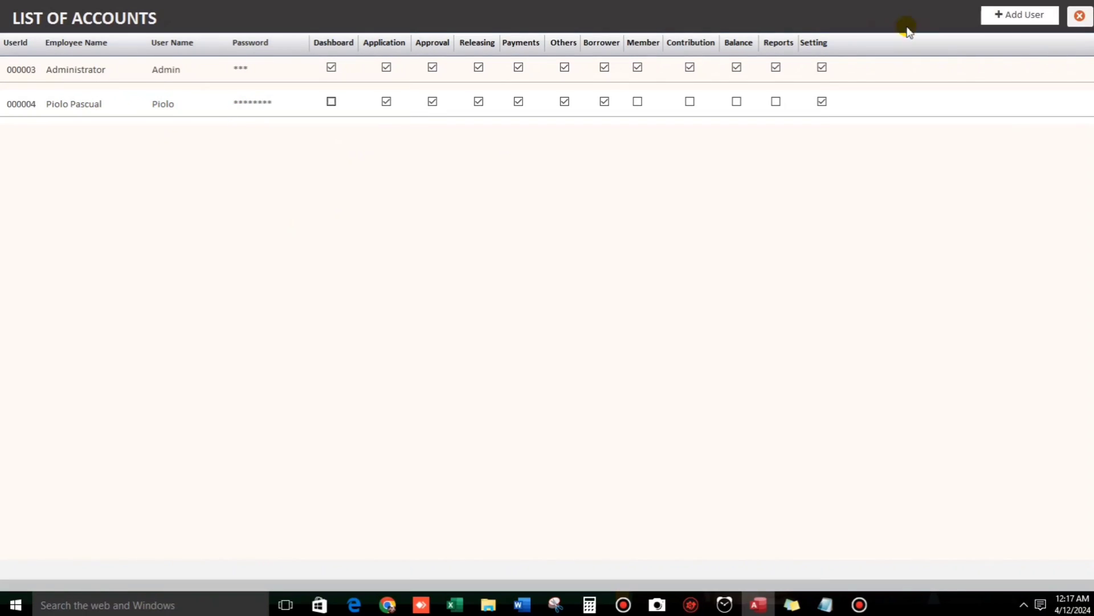
{"action": "left_click", "coordinate": [1080, 17]}
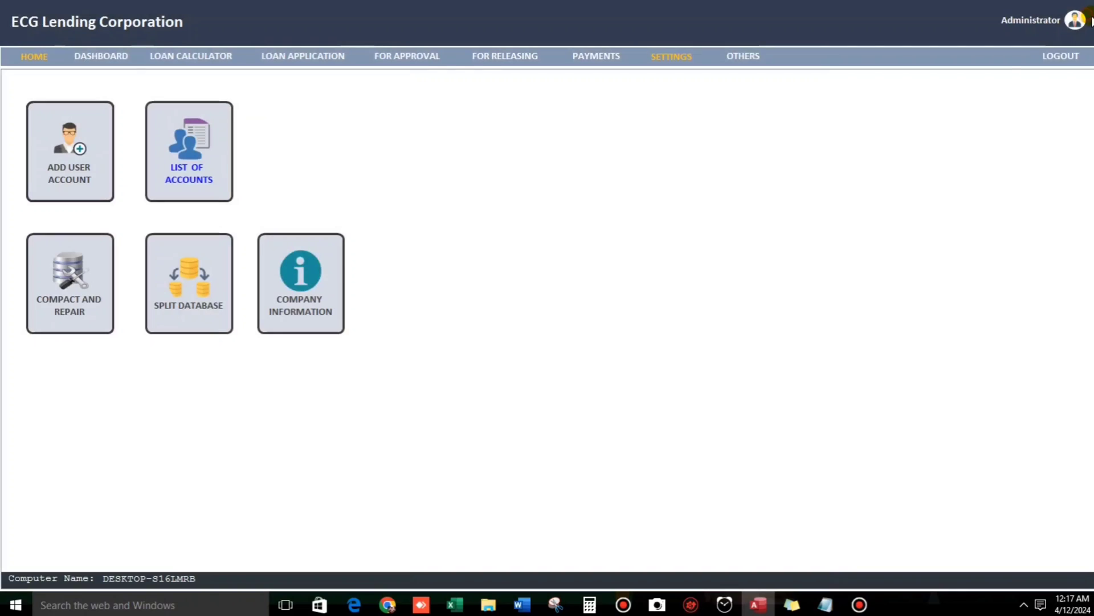
Switch user and log in as the restricted user, fixing a password typo via Show Password.
{"action": "left_click", "coordinate": [1075, 21]}
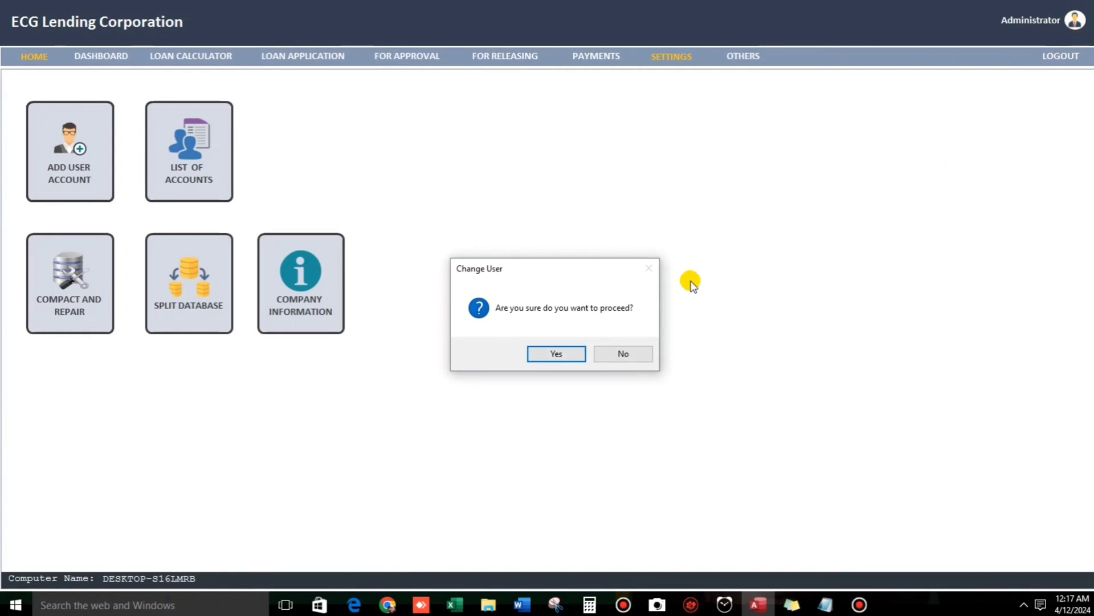
{"action": "left_click", "coordinate": [553, 355]}
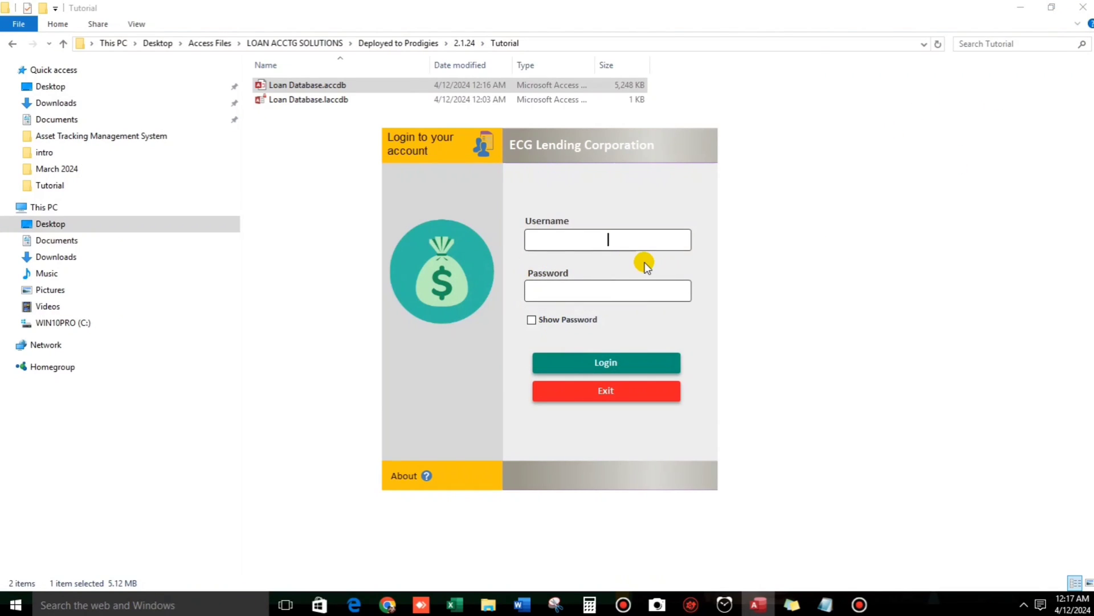
{"action": "type", "text": "Piolo"}
{"action": "key", "text": "Tab"}
{"action": "type", "text": "12345"}
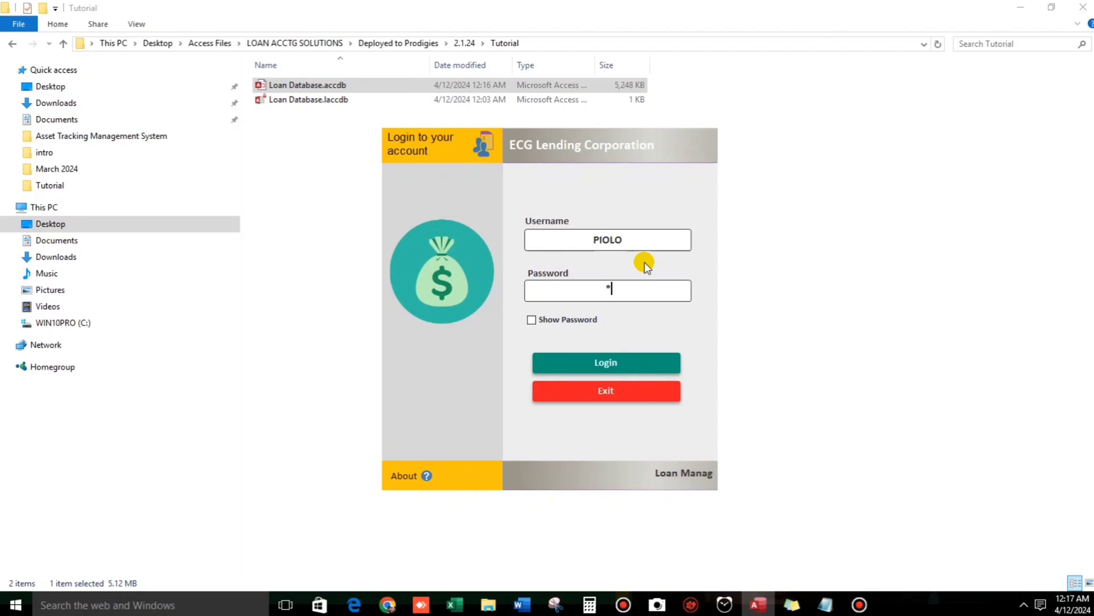
{"action": "type", "text": "6789"}
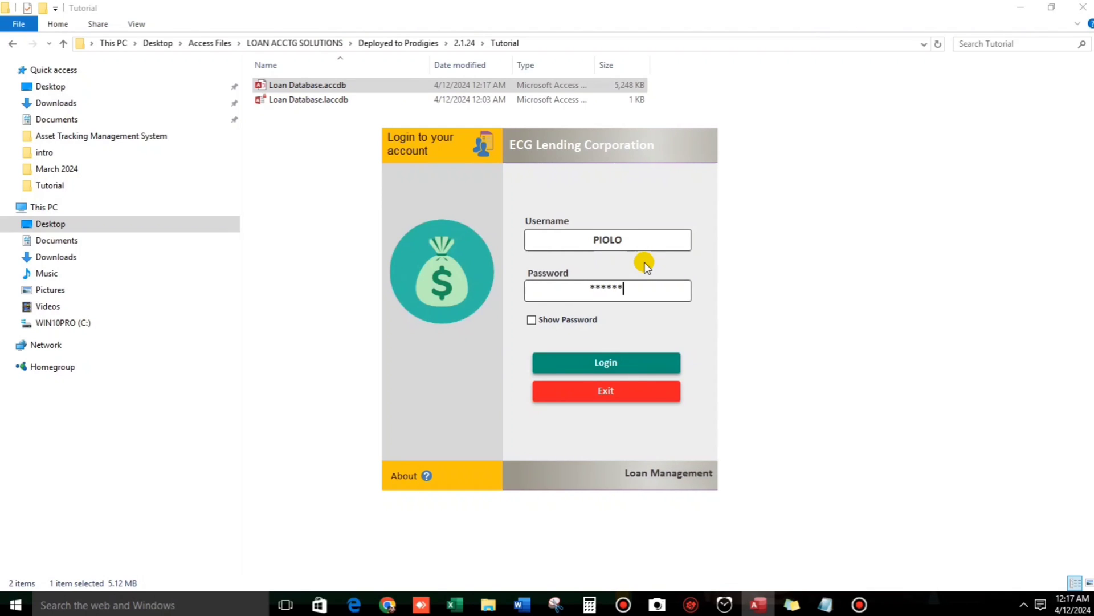
{"action": "left_click", "coordinate": [535, 322]}
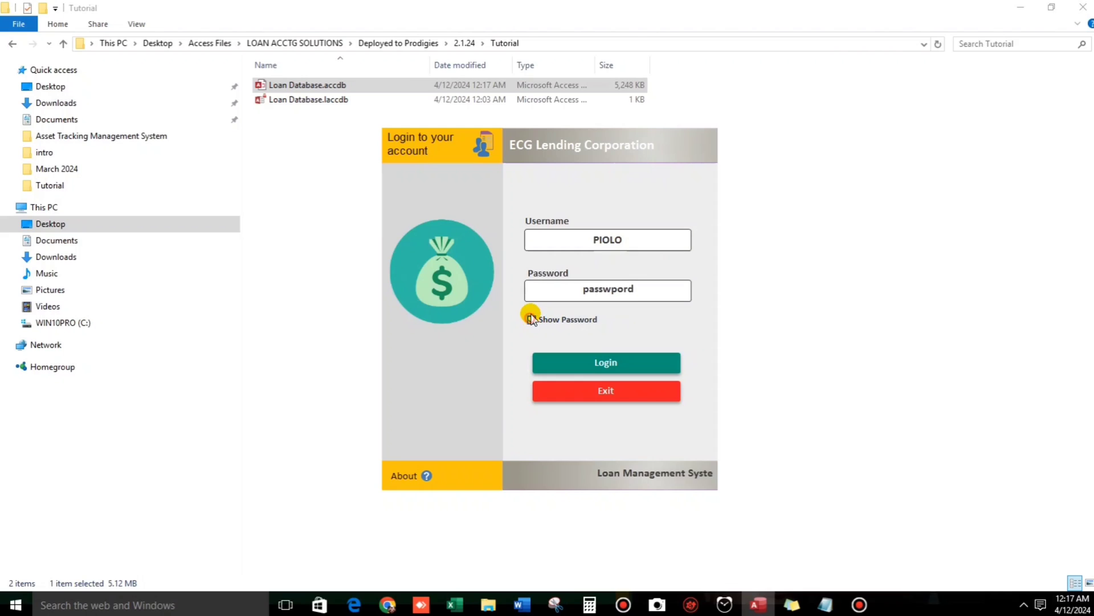
{"action": "left_click_drag", "start_coordinate": [636, 290], "coordinate": [611, 289]}
{"action": "type", "text": "ord"}
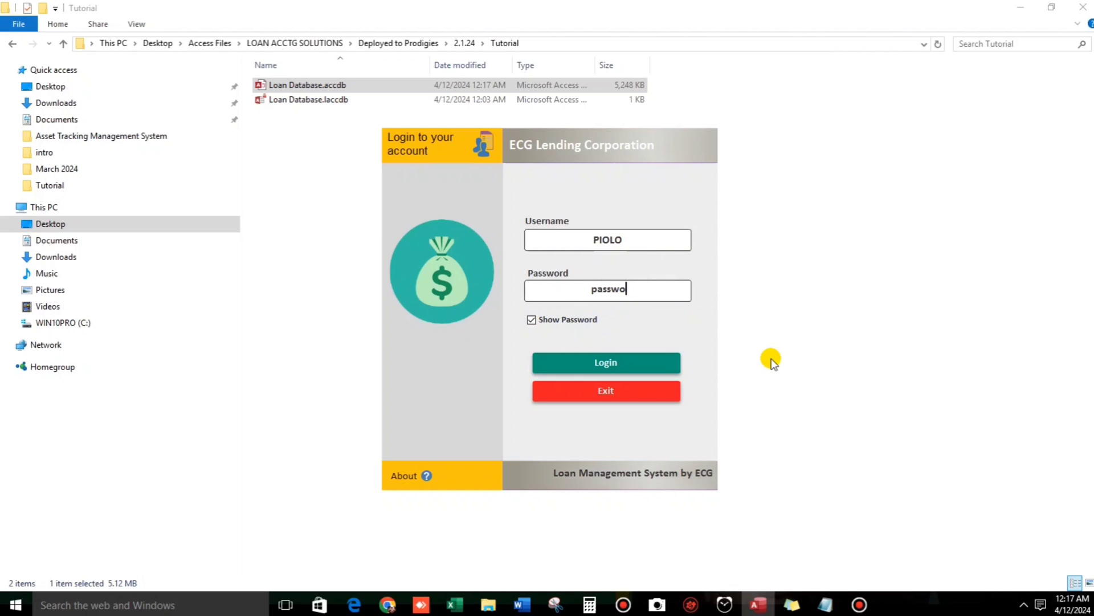
{"action": "left_click", "coordinate": [647, 365]}
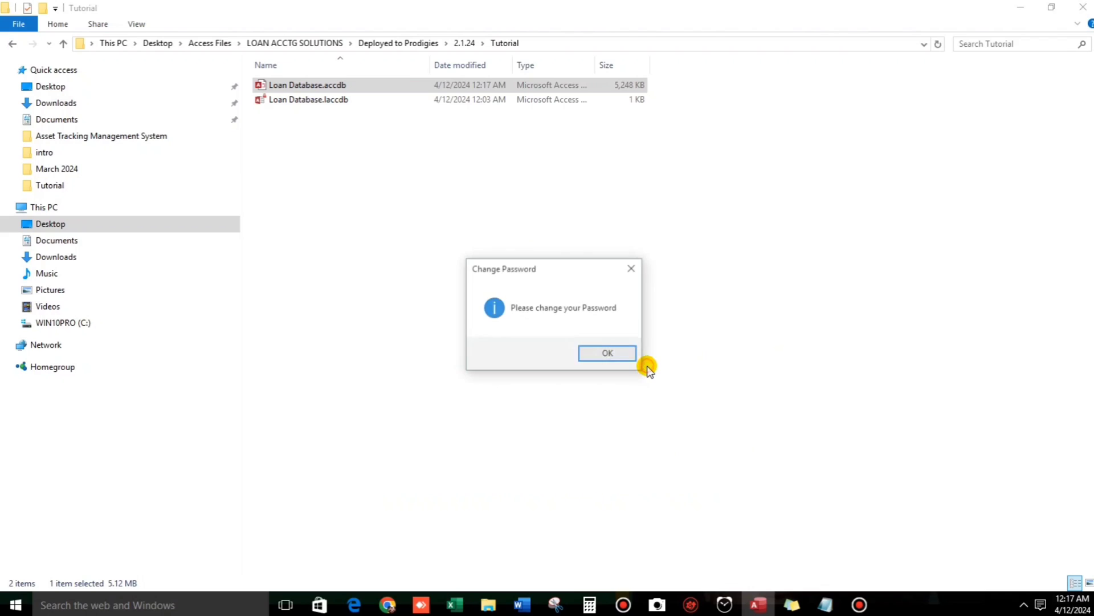
Replace the restricted user's old password with a new one in Change Password and save.
{"action": "left_click", "coordinate": [593, 354]}
{"action": "left_click_drag", "start_coordinate": [566, 339], "coordinate": [612, 340]}
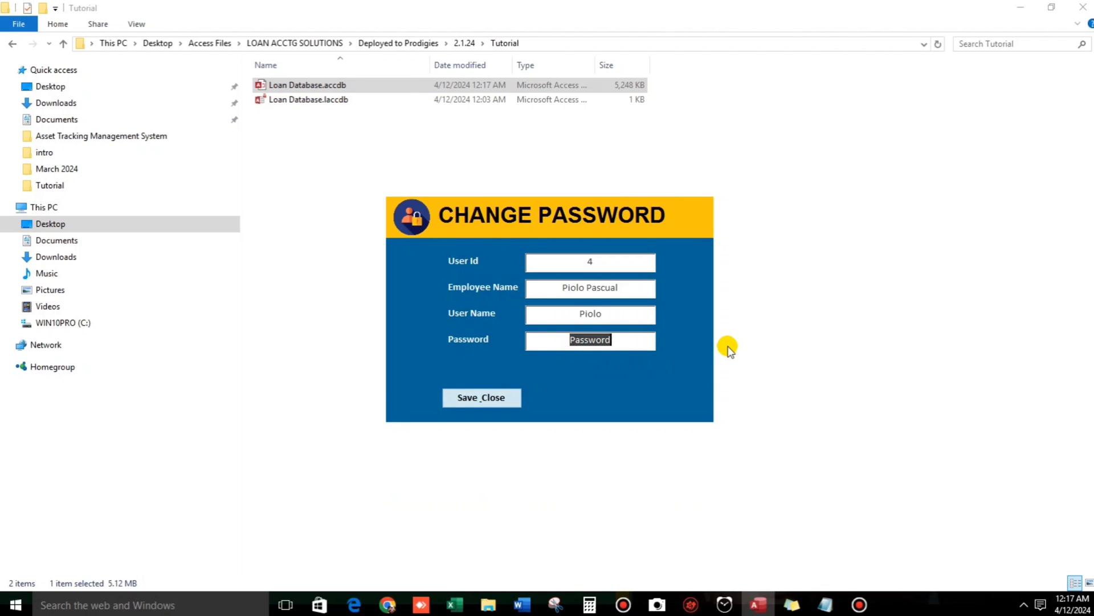
{"action": "type", "text": "12345"}
{"action": "left_click", "coordinate": [603, 394]}
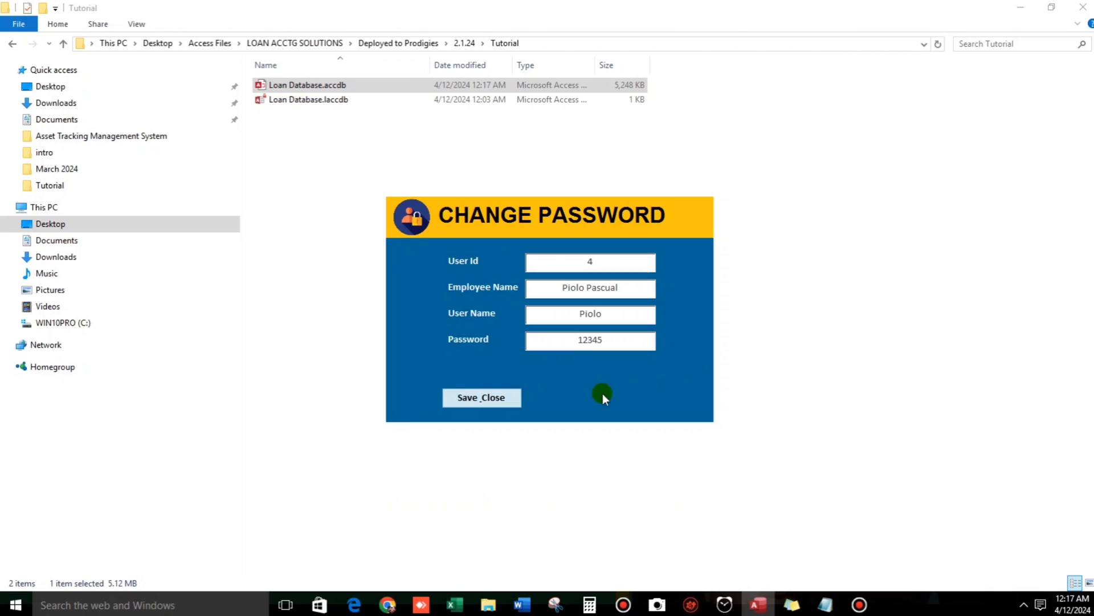
{"action": "left_click", "coordinate": [509, 397]}
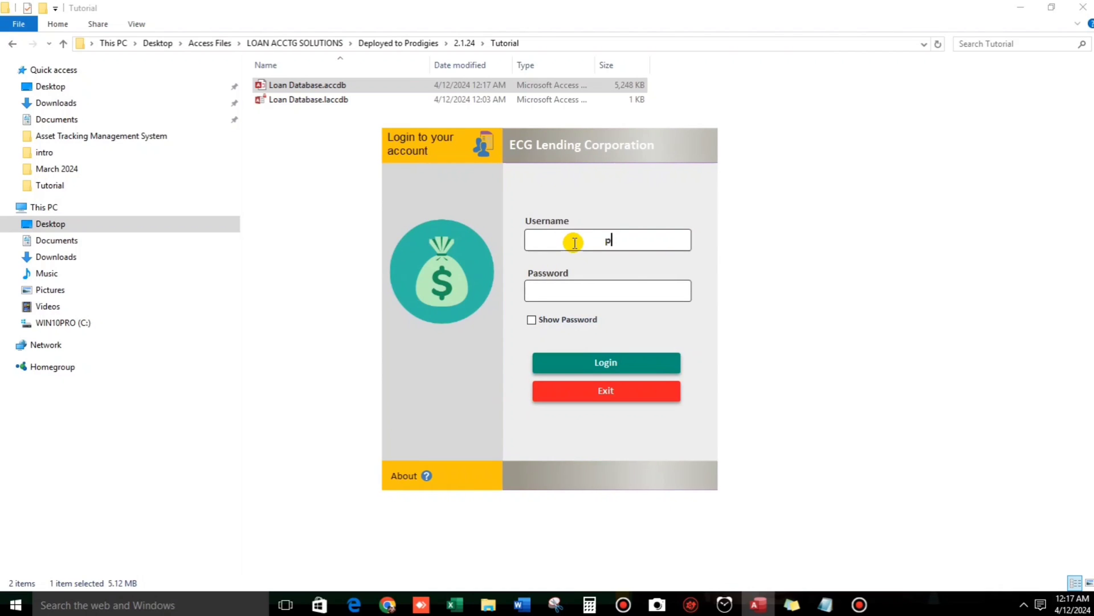
Log in again as the restricted user using the new password.
{"action": "type", "text": "piolo"}
{"action": "key", "text": "Tab"}
{"action": "type", "text": "123"}
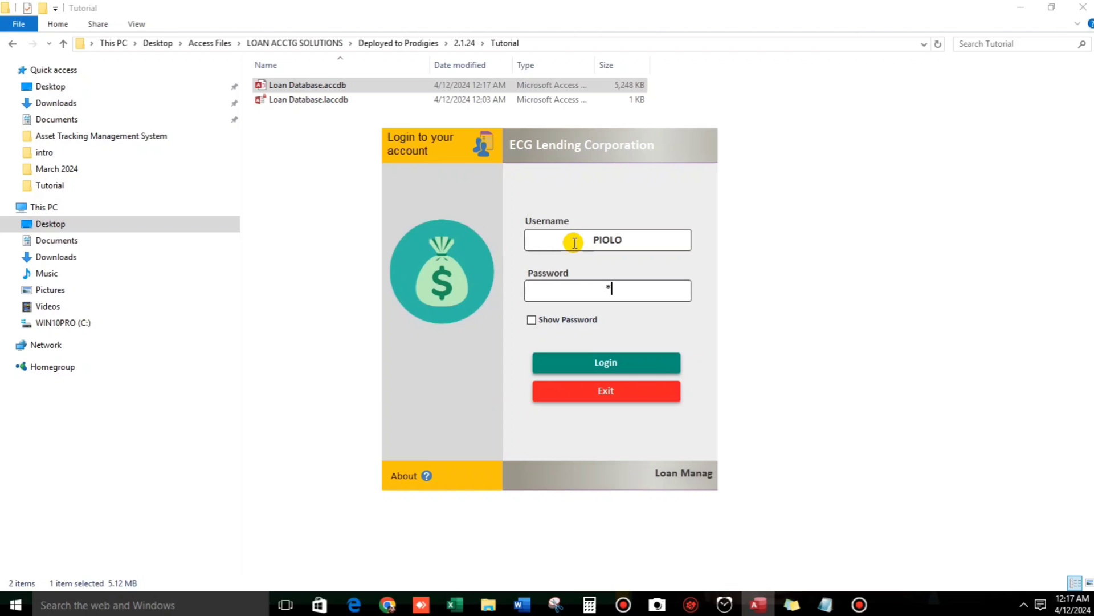
{"action": "type", "text": "45"}
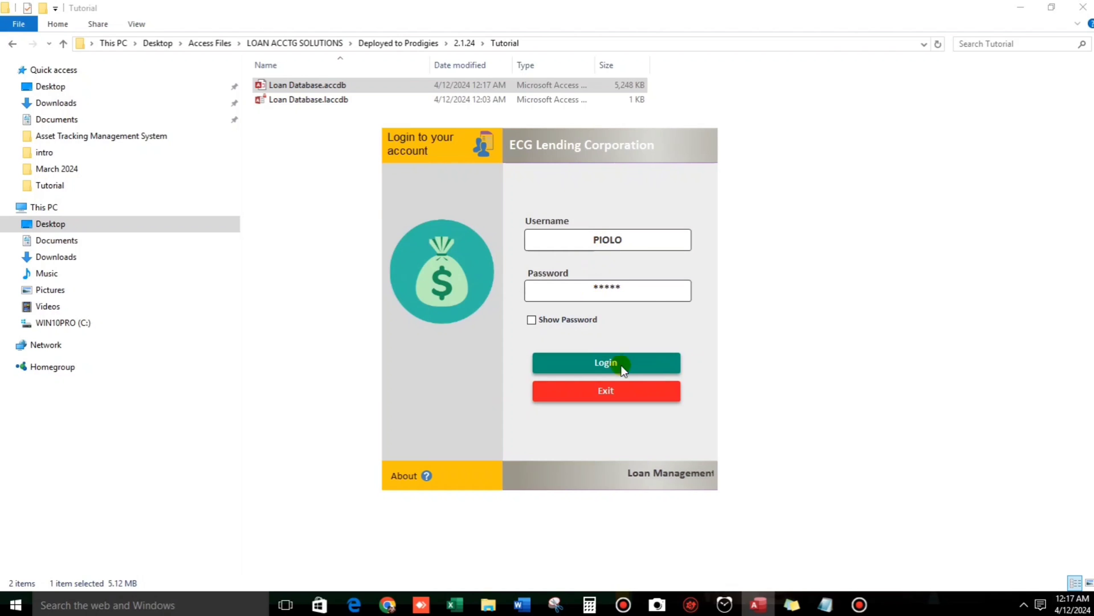
{"action": "left_click", "coordinate": [620, 363]}
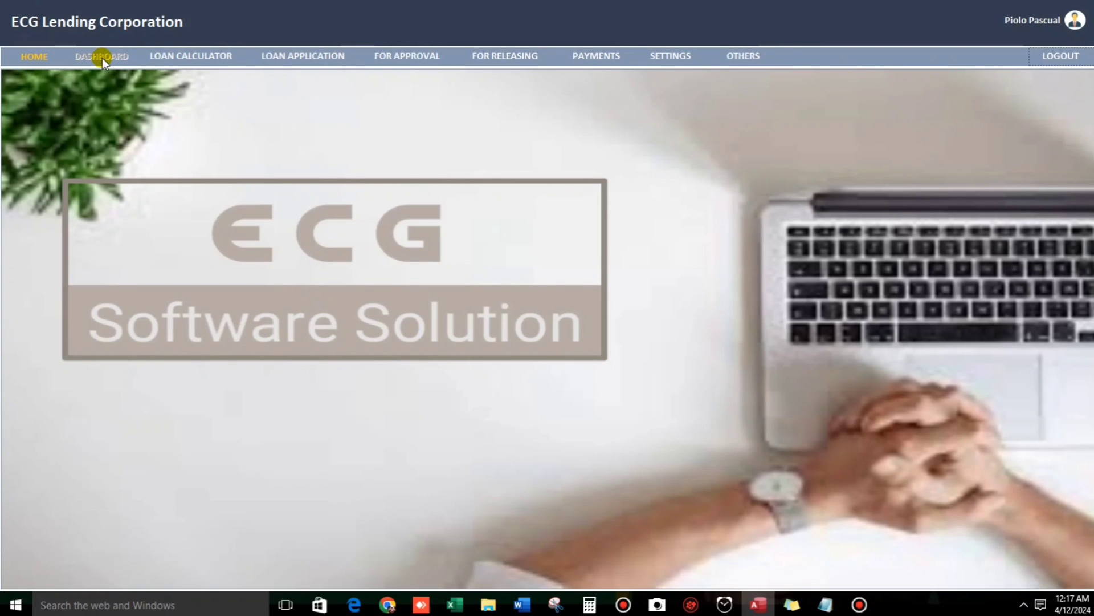
As the restricted user, view the Borrower's List under Others, then review and close List of Accounts.
{"action": "left_click", "coordinate": [667, 57]}
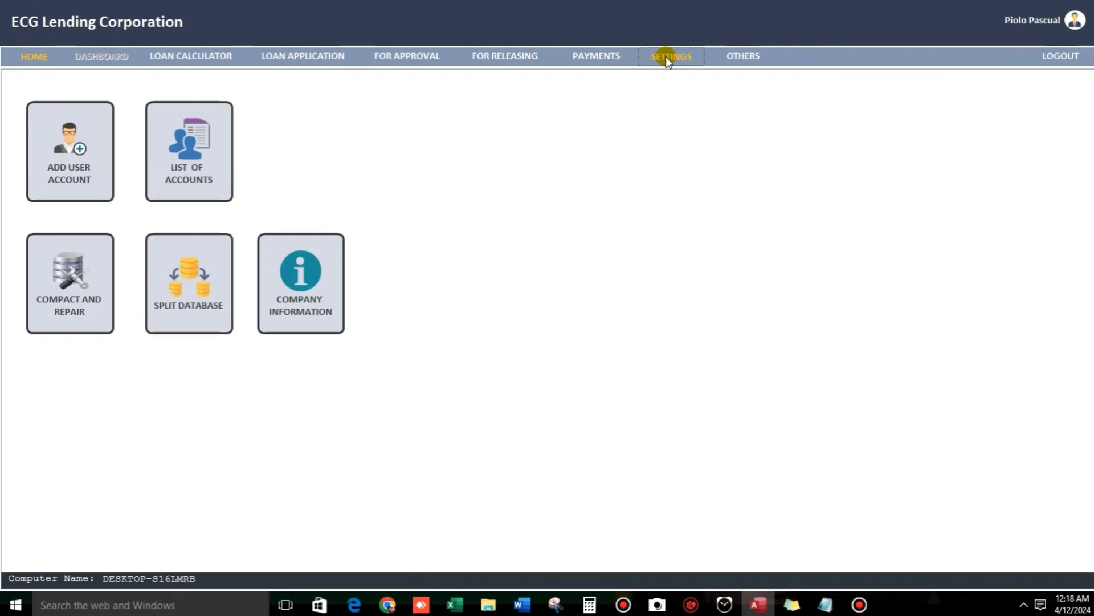
{"action": "left_click", "coordinate": [722, 60]}
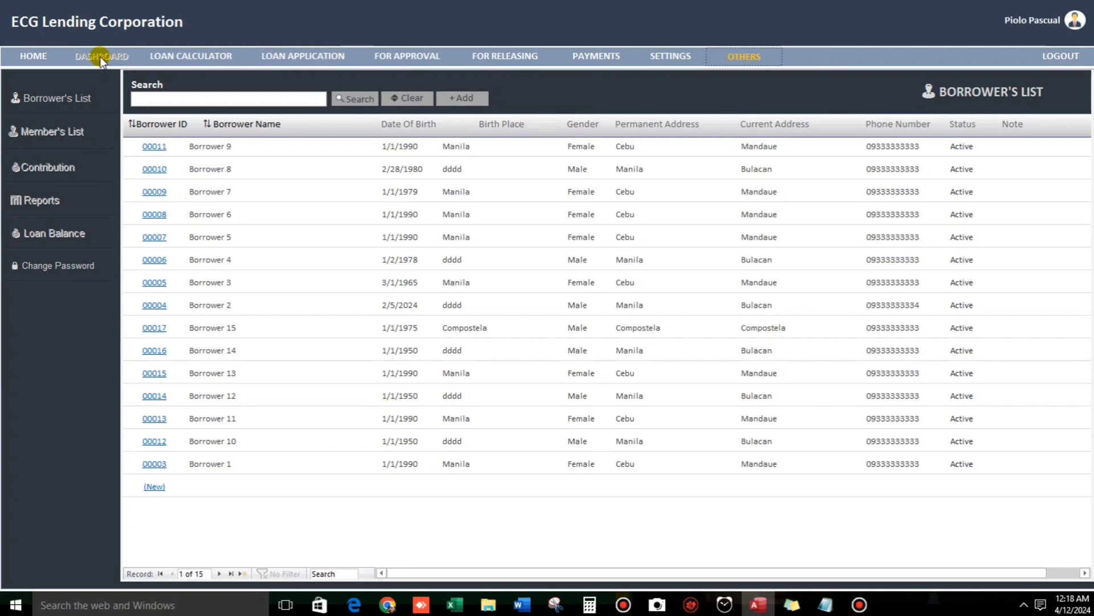
{"action": "left_click", "coordinate": [678, 58]}
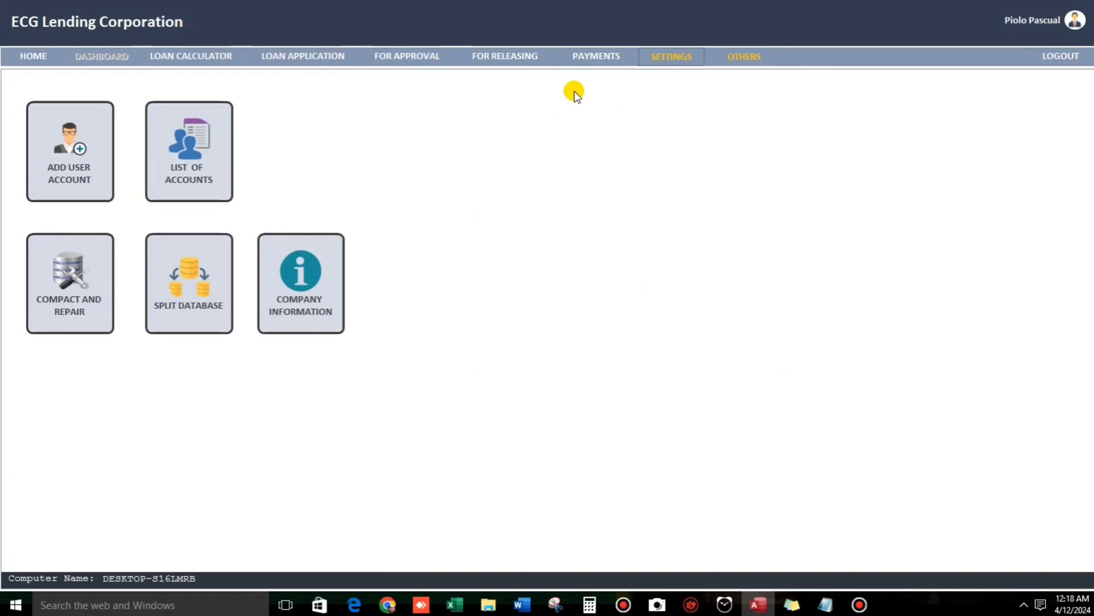
{"action": "left_click", "coordinate": [171, 139]}
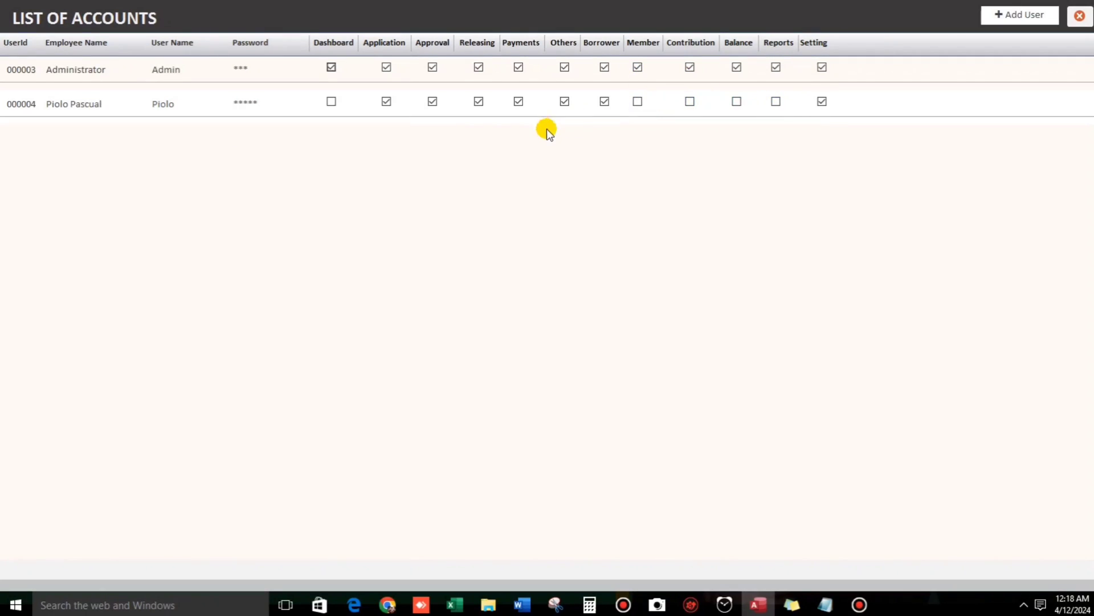
{"action": "left_click", "coordinate": [1080, 16]}
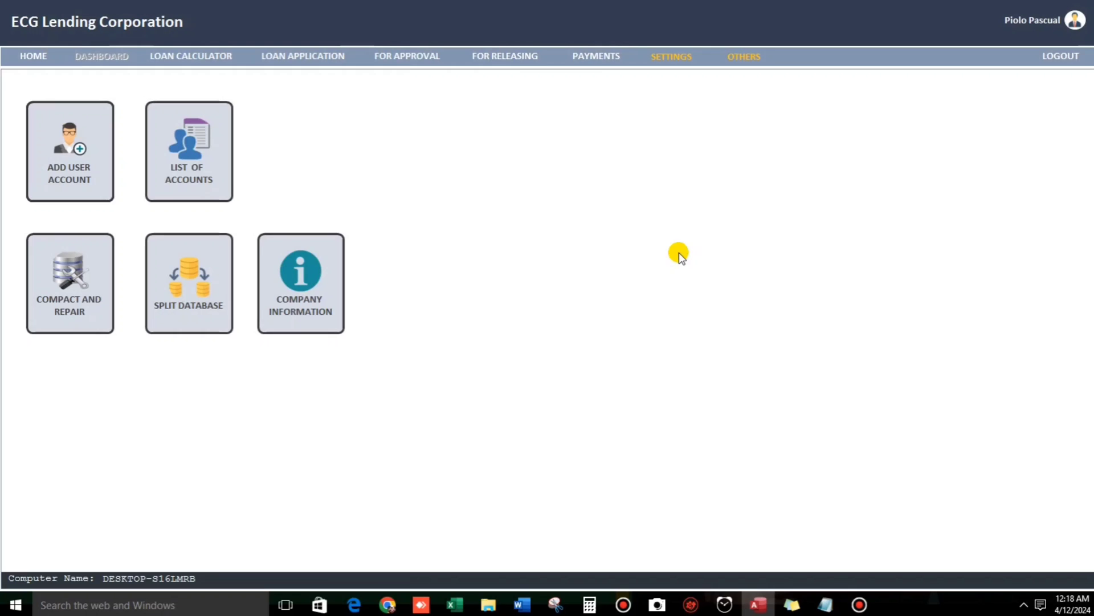